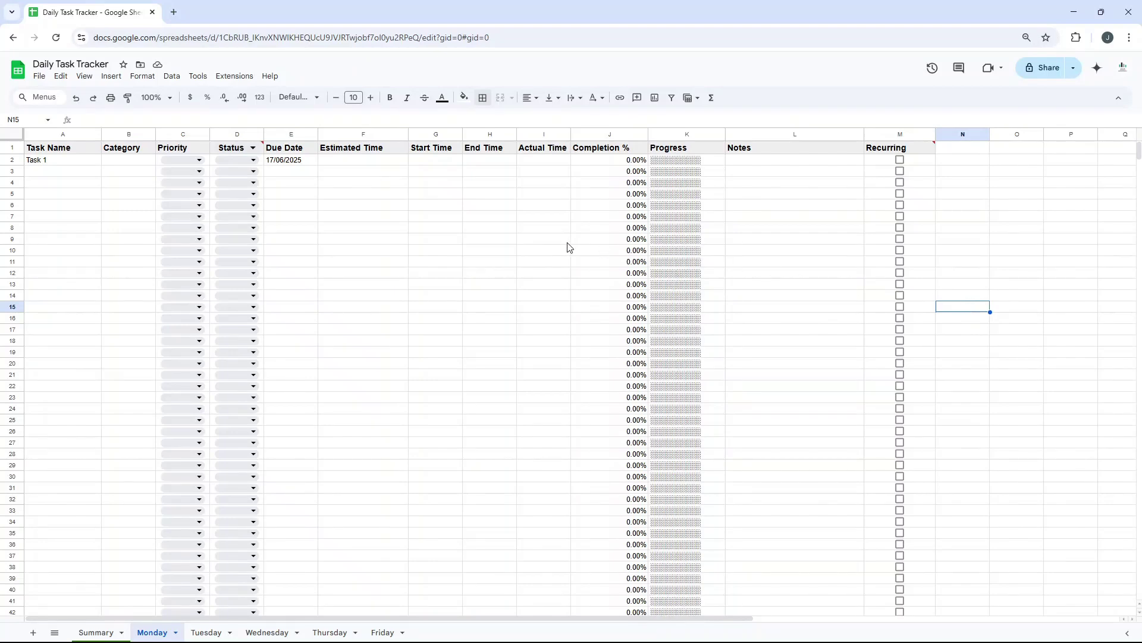
Look through the Summary, Monday, Tuesday and Wednesday sheet tabs
left_click(97, 632)
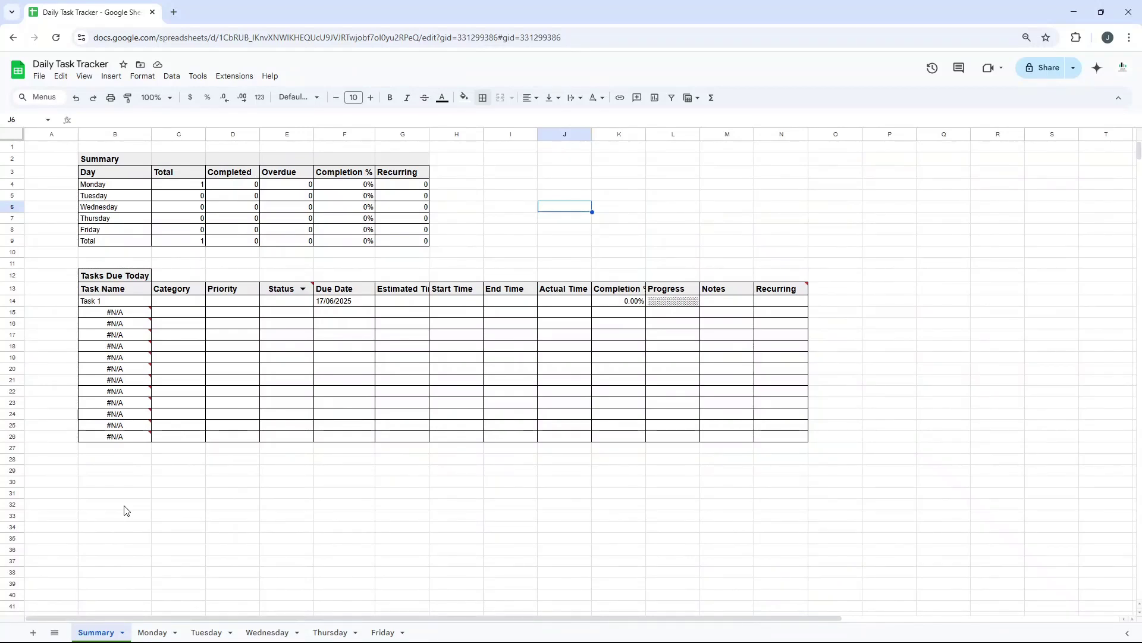
left_click(158, 633)
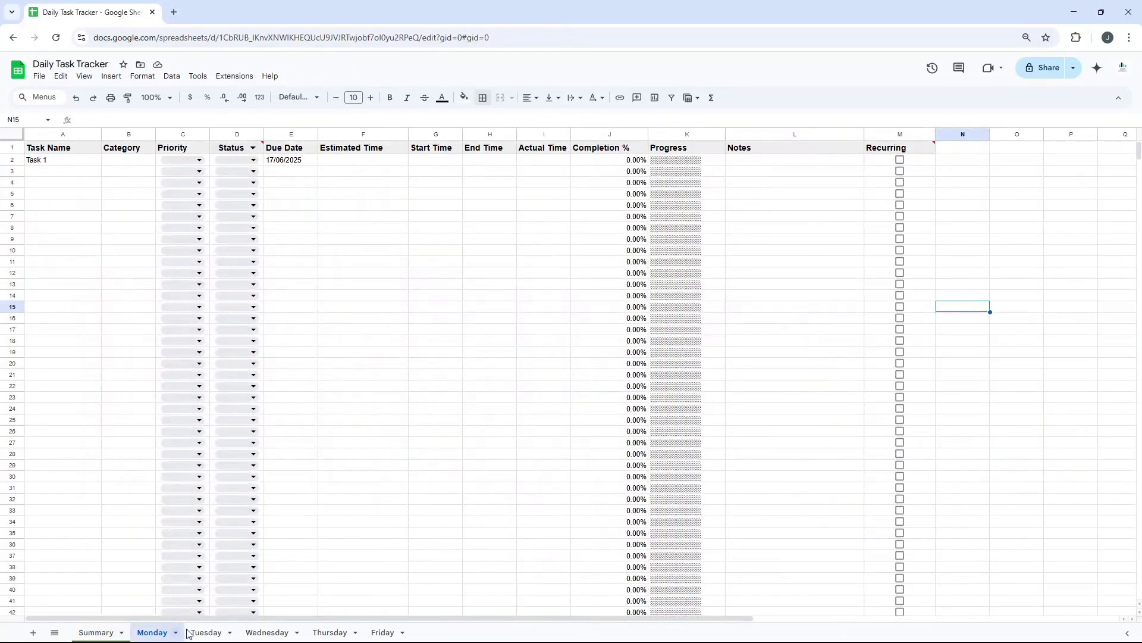
left_click(204, 633)
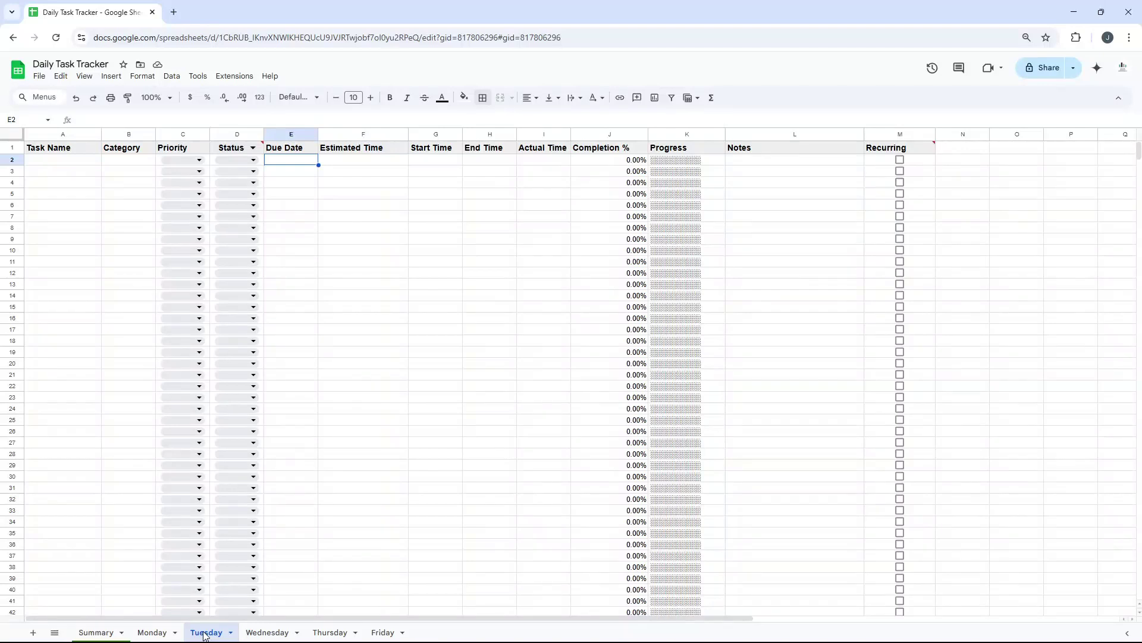
left_click(153, 632)
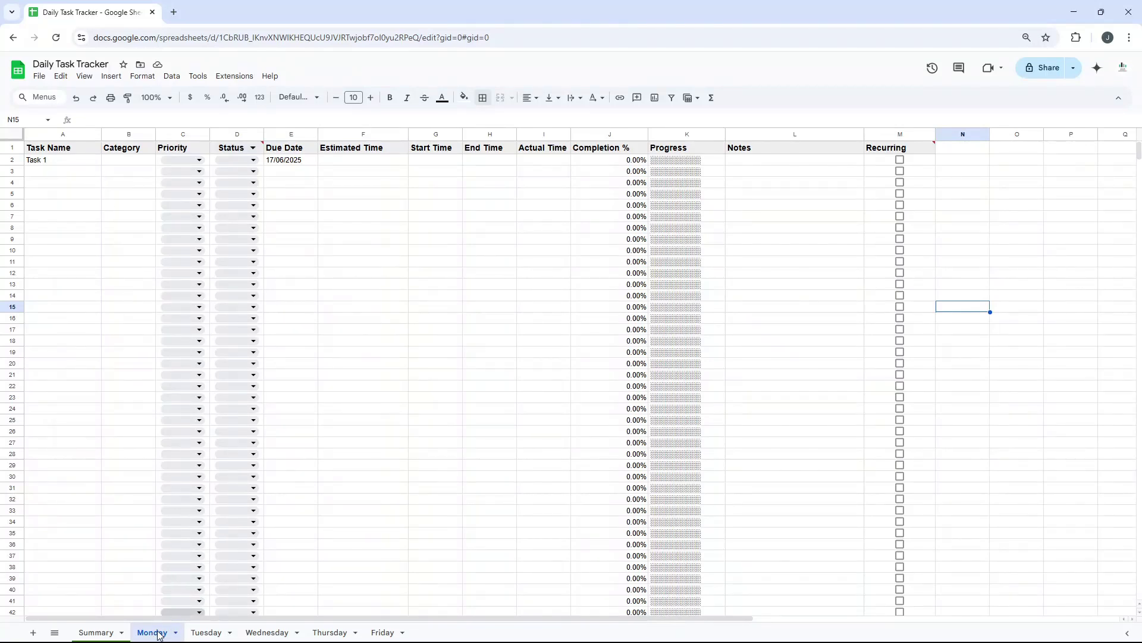
right_click(160, 635)
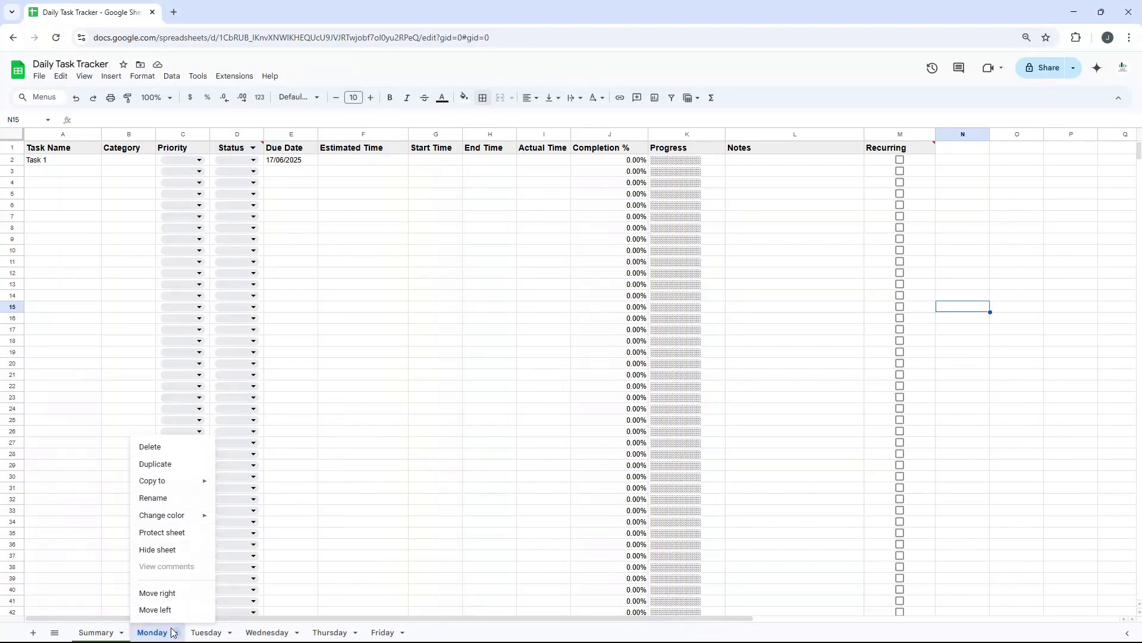
left_click(200, 636)
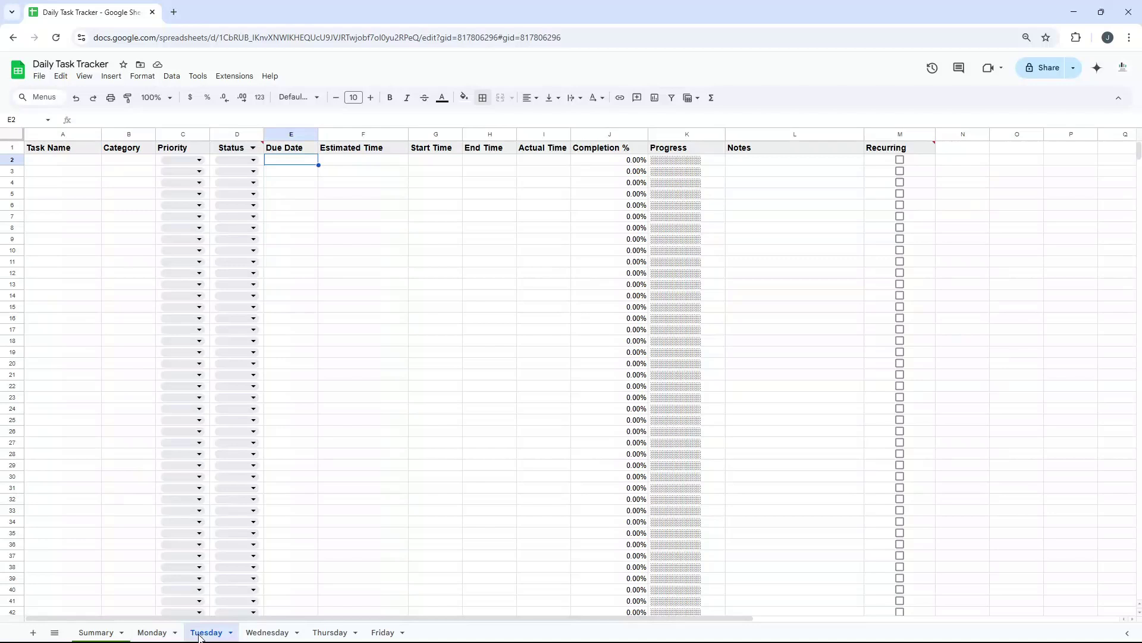
left_click(164, 636)
left_click(201, 634)
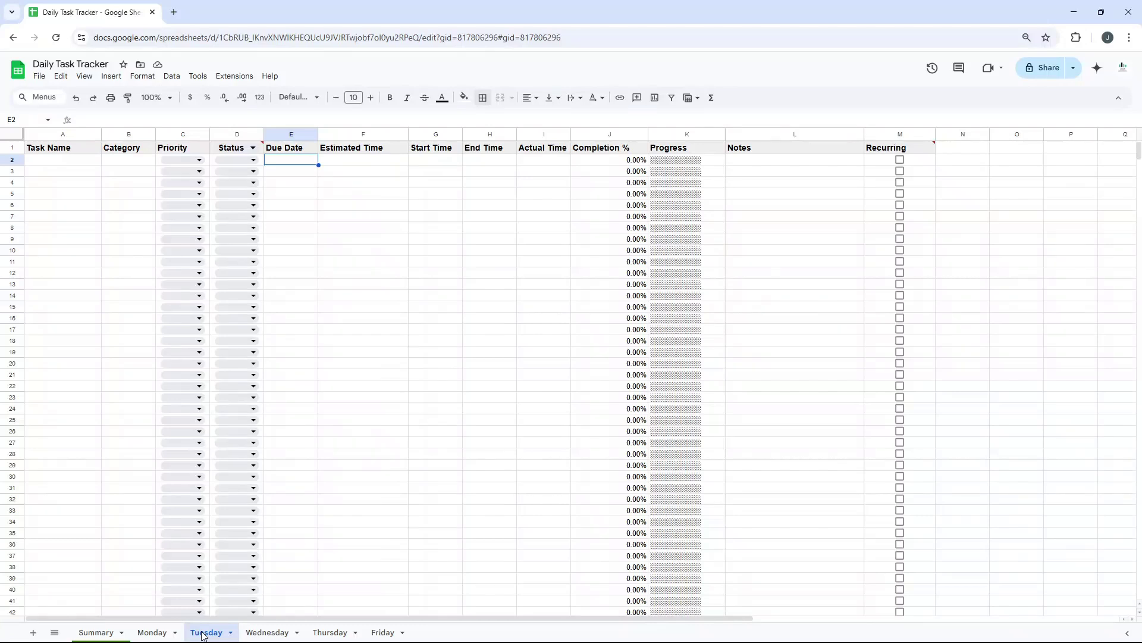
left_click(267, 633)
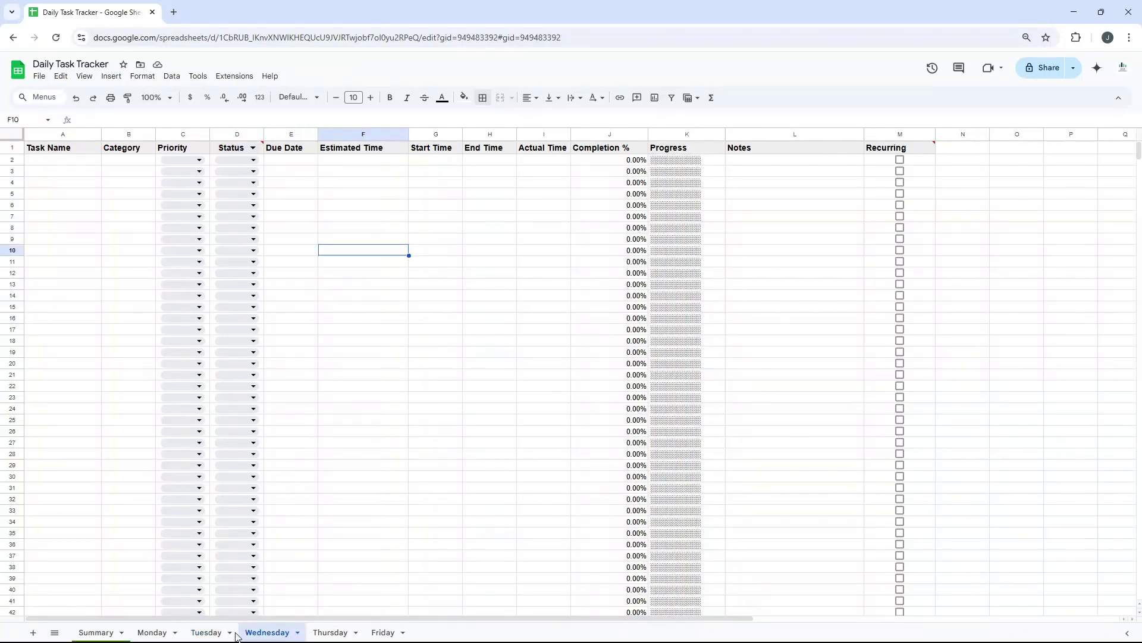
Rename the Monday tab to 'Daily Task Tracker', correcting the capitalisation of Tracker
double_click(159, 636)
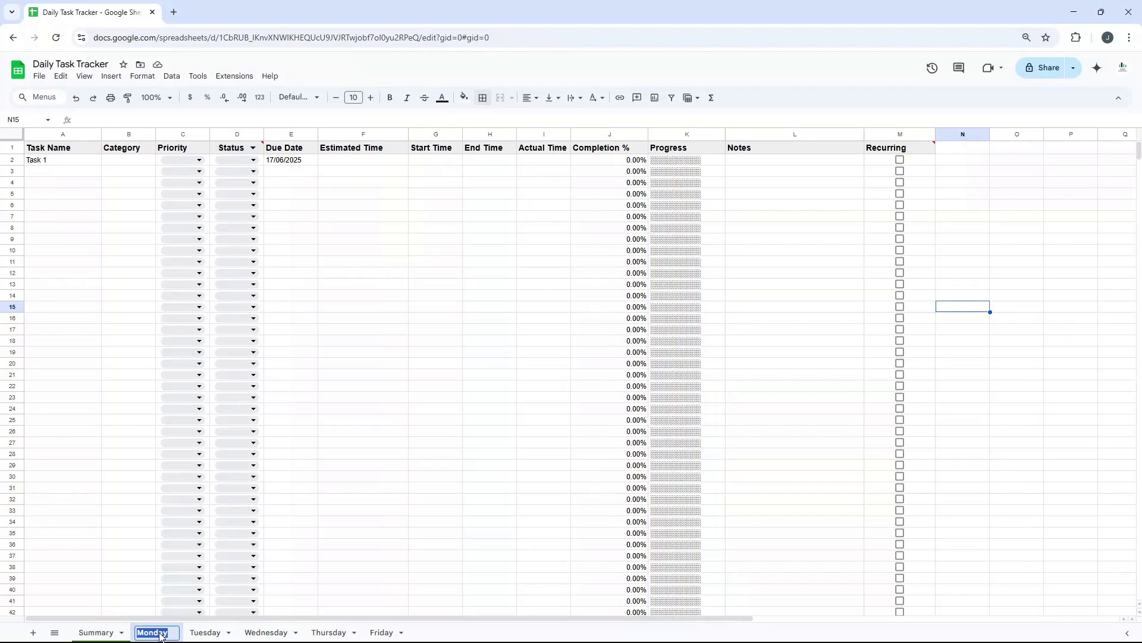
type("Di")
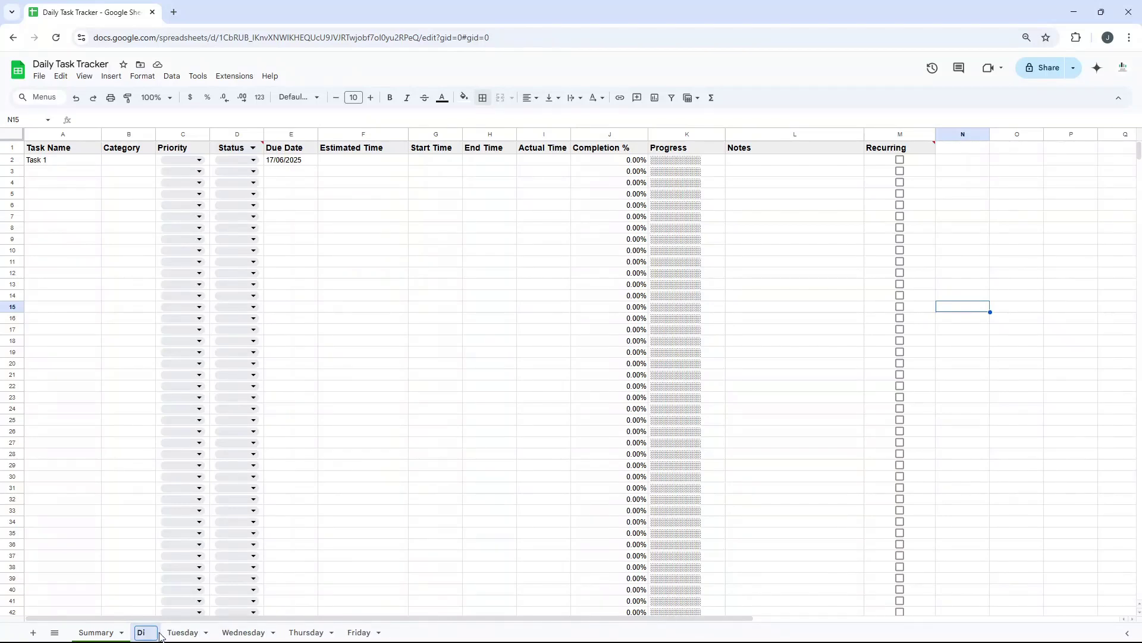
key("BackSpace")
type("aily Task tRack")
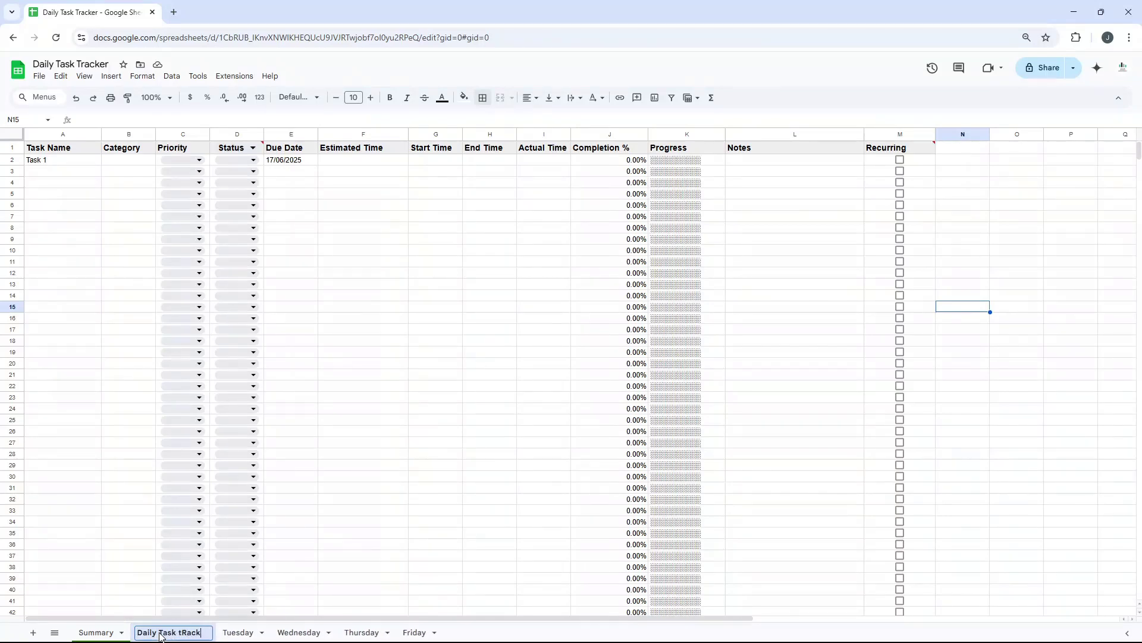
type("er")
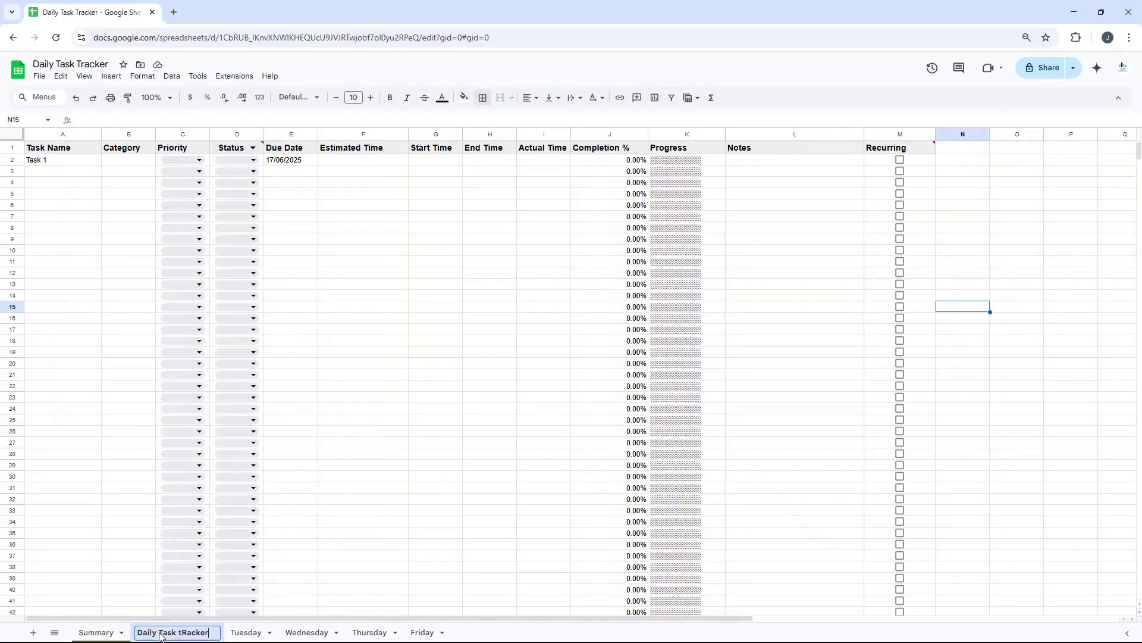
left_click(190, 635)
key("BackSpace")
key("BackSpace")
type("Tr")
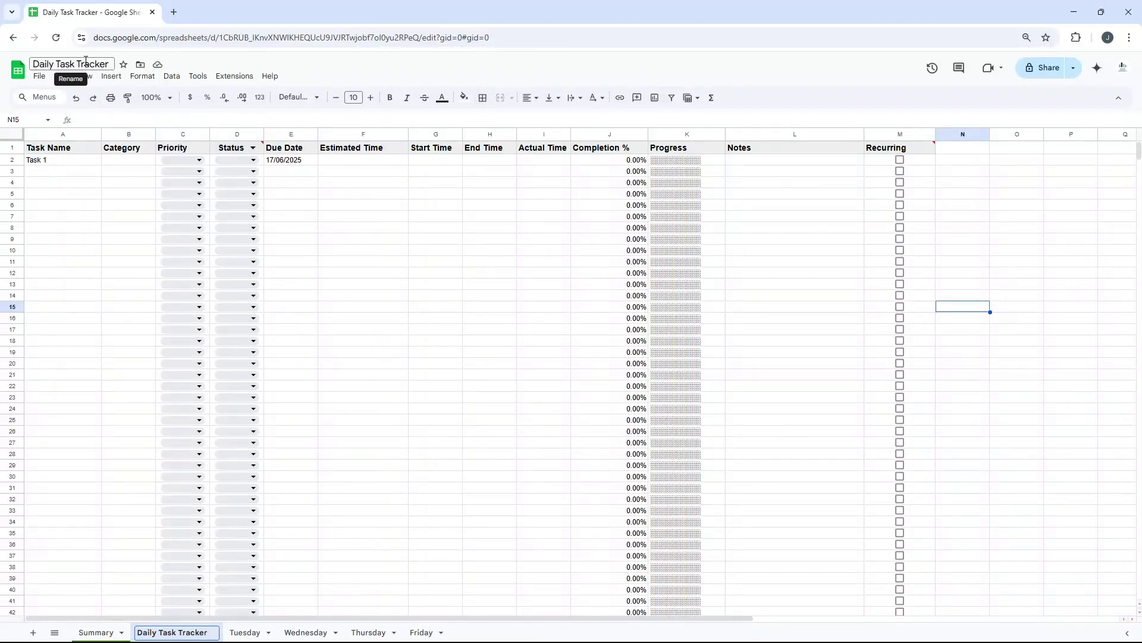
Prefix the spreadsheet title with 17/06 so it reads '17/06 Daily Task Tracker'
left_click(37, 63)
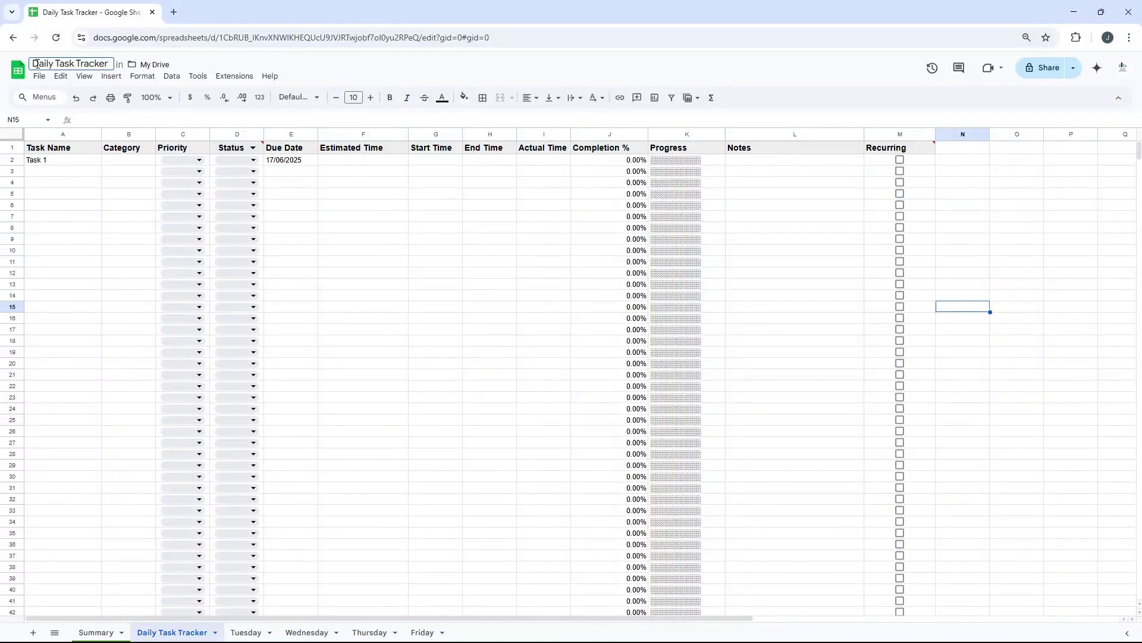
type("17/06")
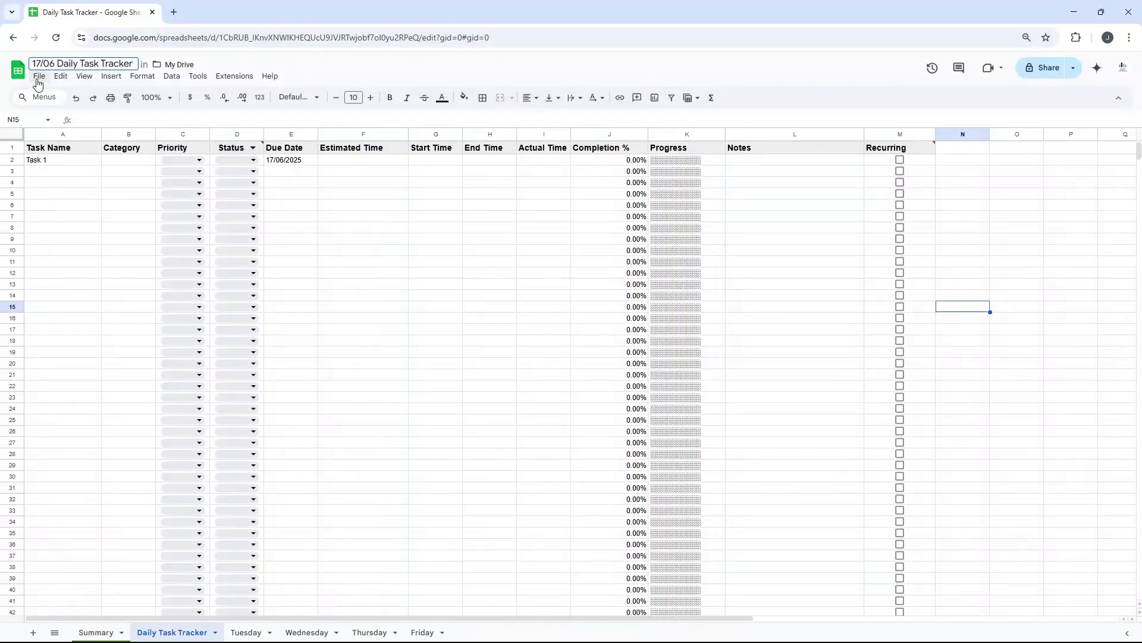
left_click(39, 77)
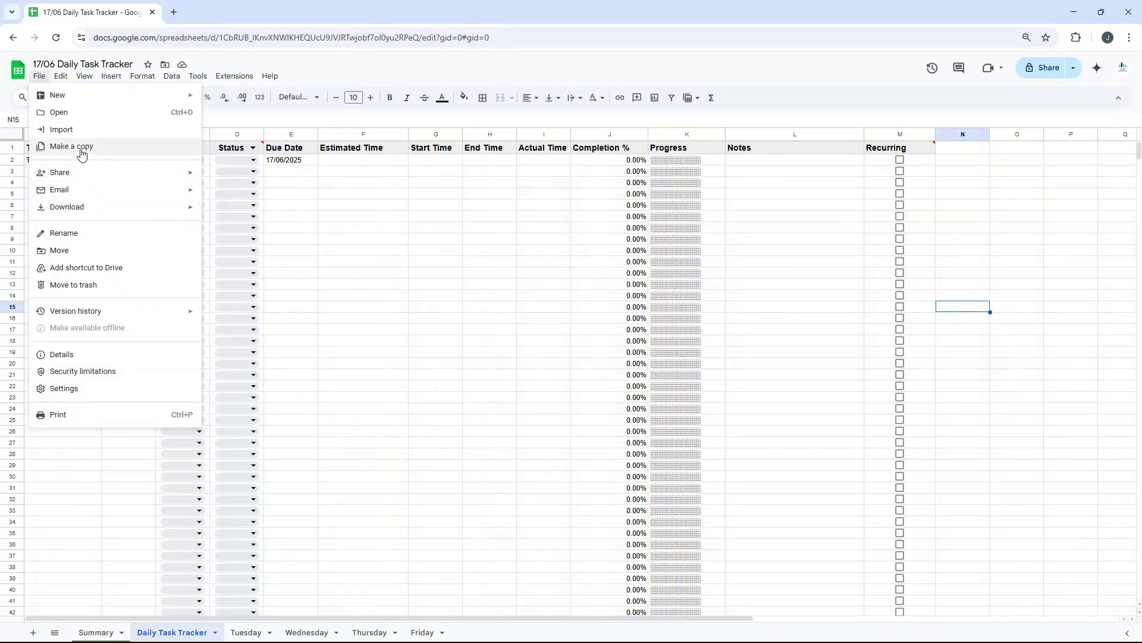
left_click(355, 218)
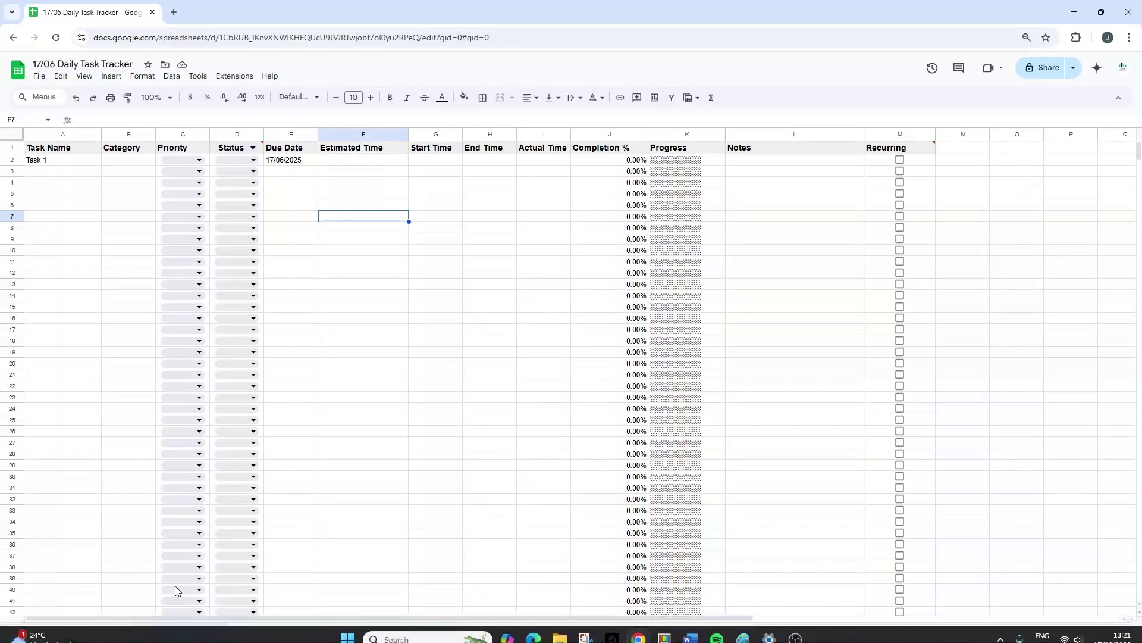
Rename the Daily Task Tracker tab back to Monday
double_click(173, 634)
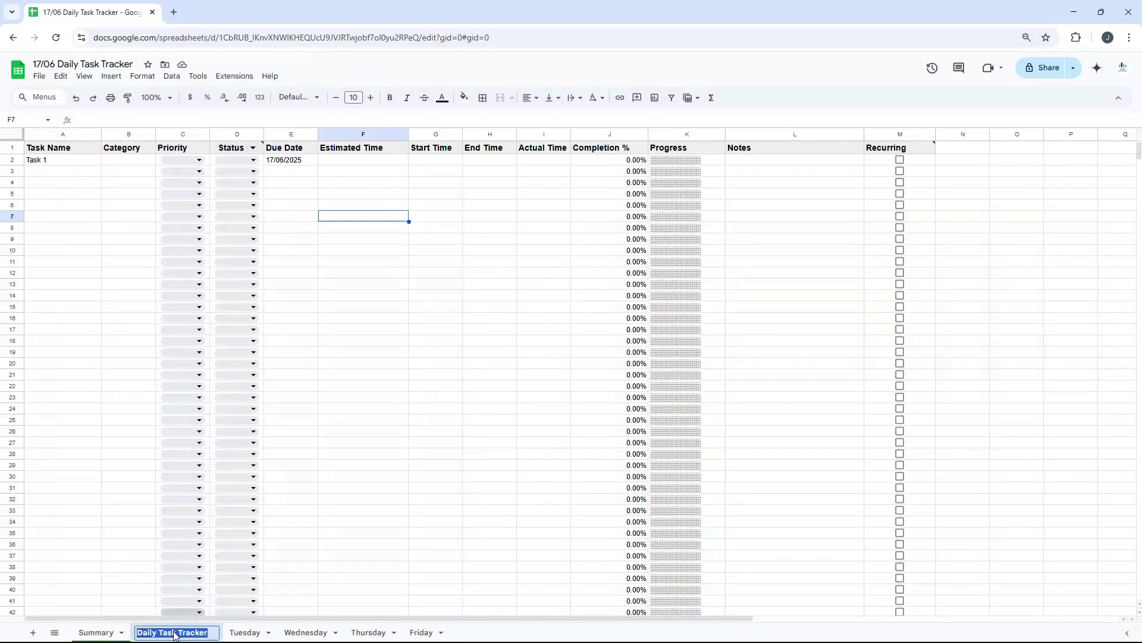
type("Monday")
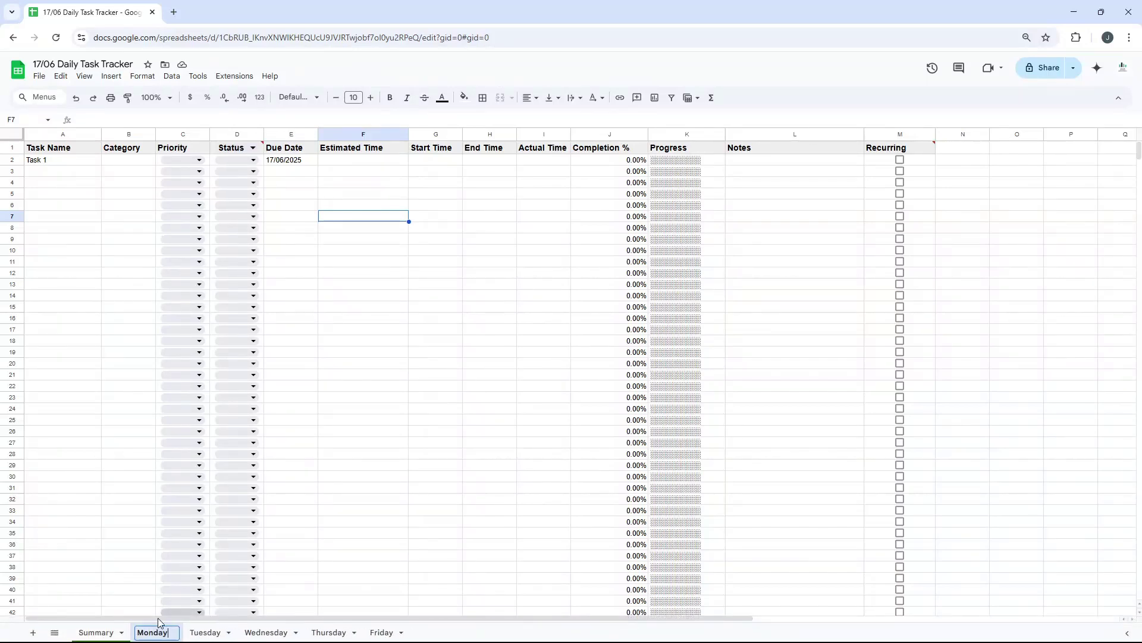
left_click(83, 208)
Widen column A so the Task Name entries fit
left_click(67, 152)
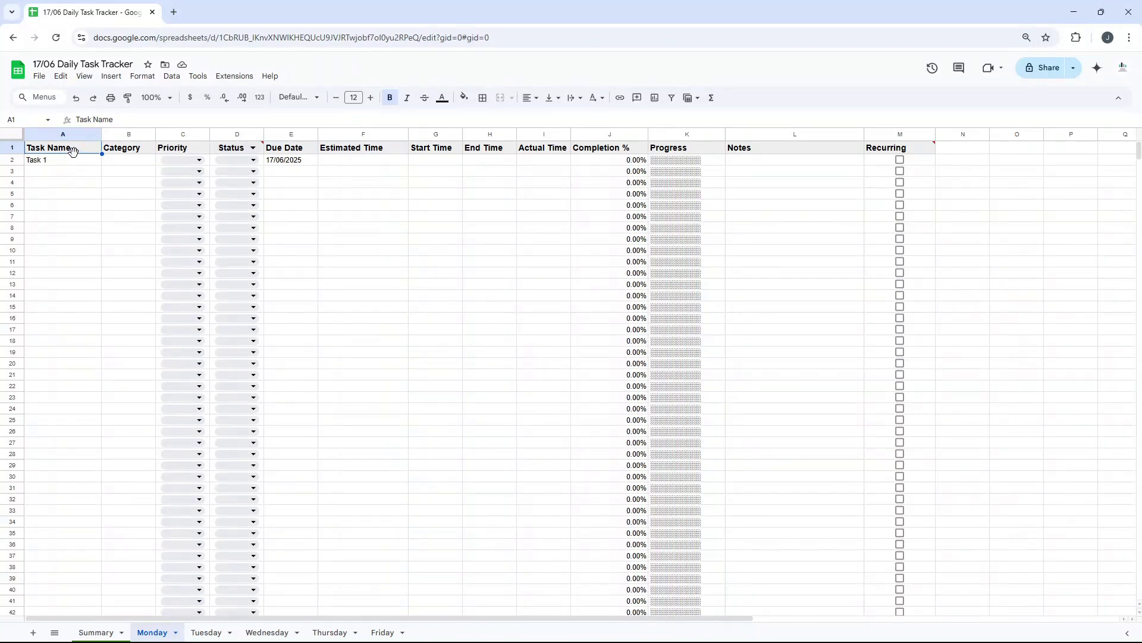
left_click_drag(102, 134, 145, 134)
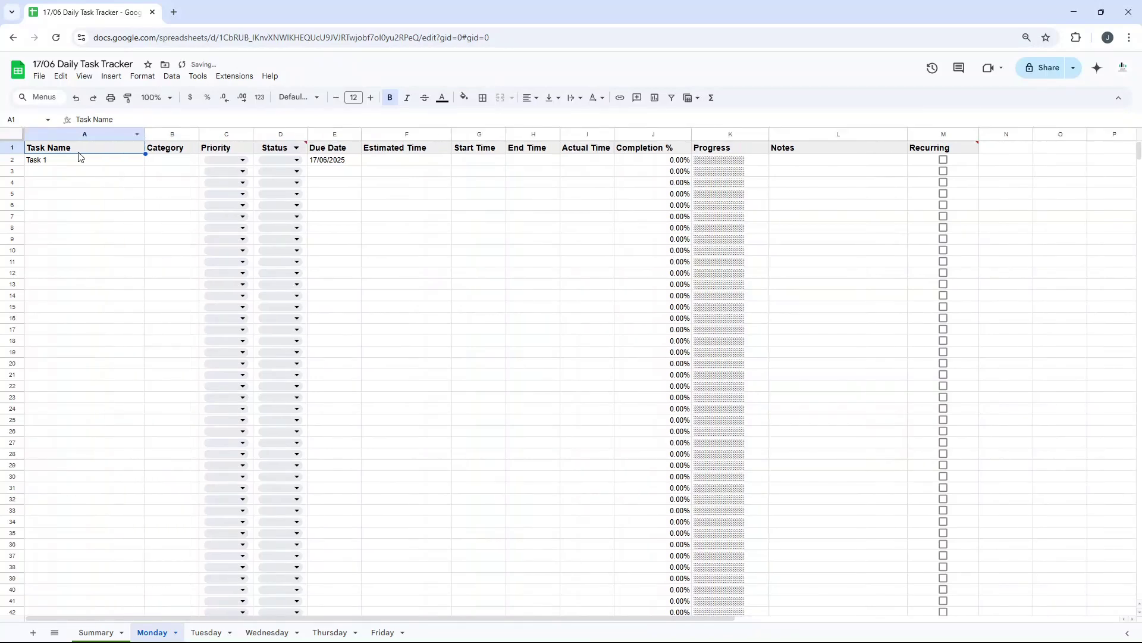
left_click(78, 162)
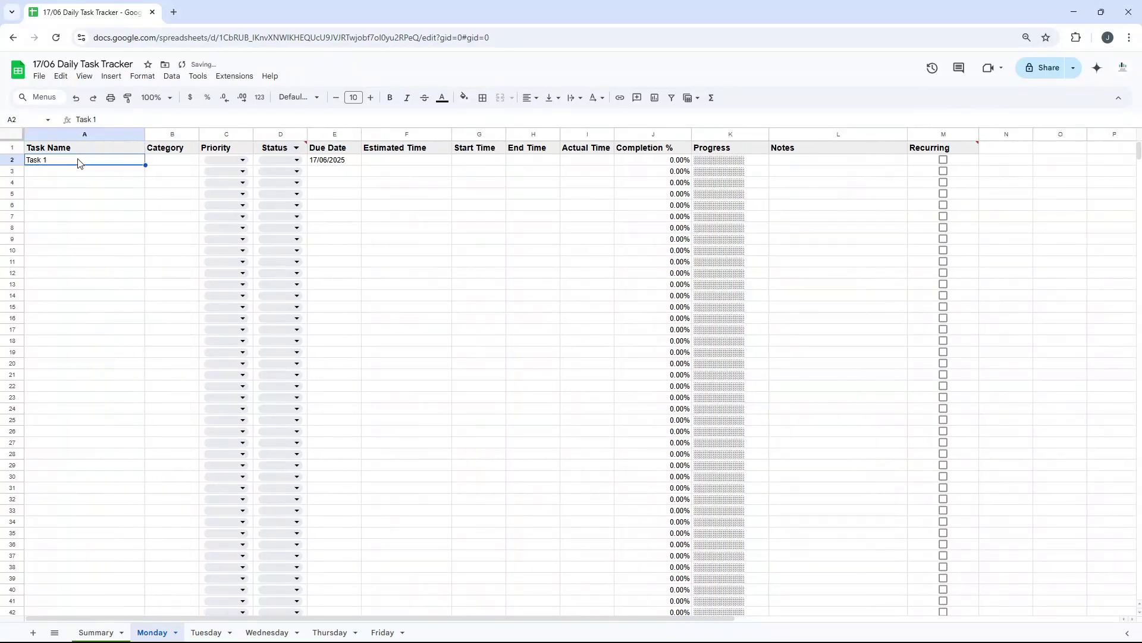
left_click(114, 148)
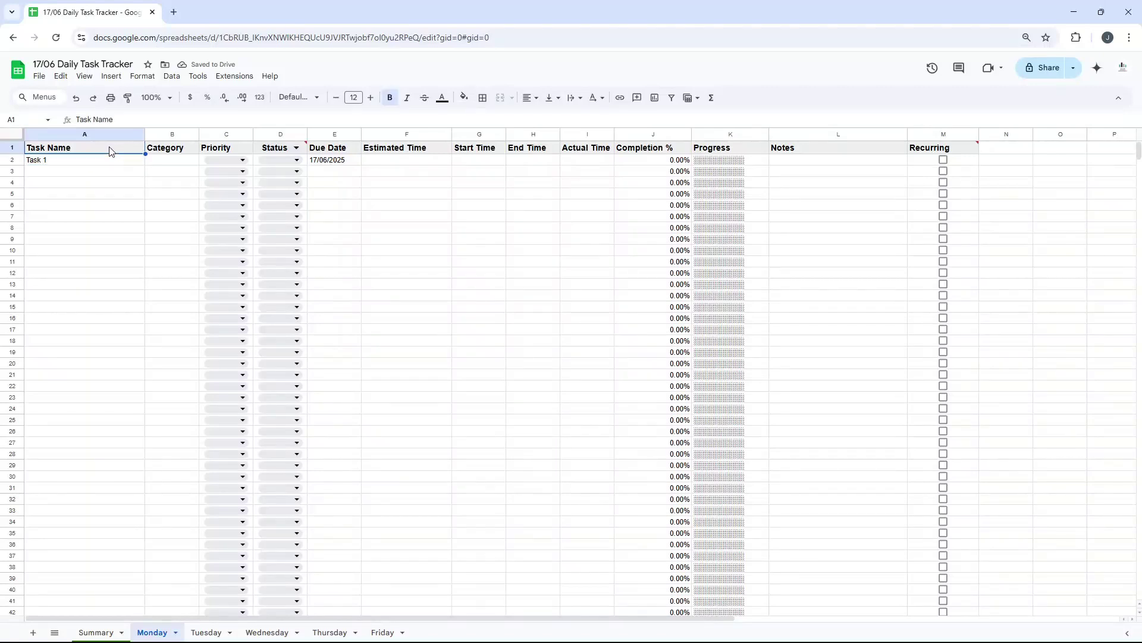
left_click(52, 162)
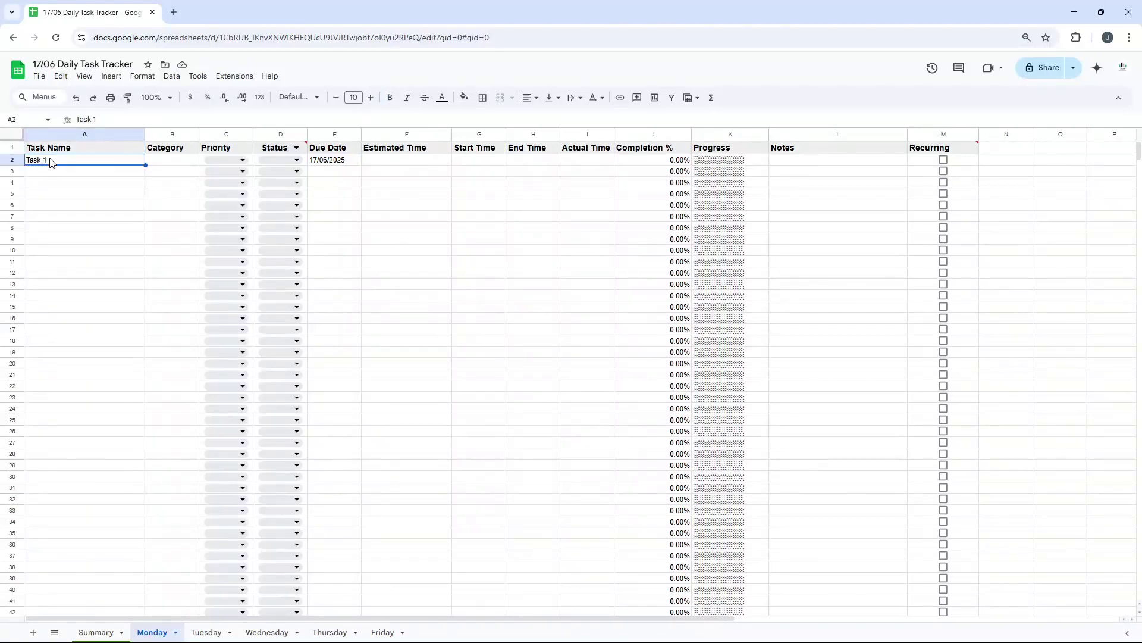
right_click(126, 138)
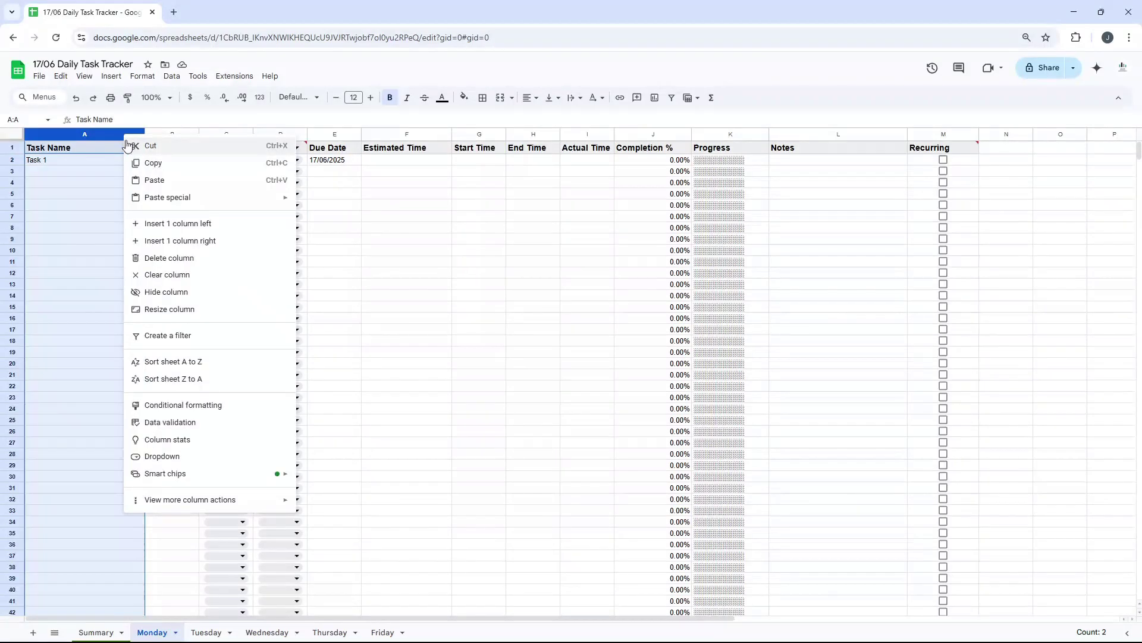
Insert a new column B headed 'Task Description'
left_click(191, 238)
left_click(176, 149)
type("Ta")
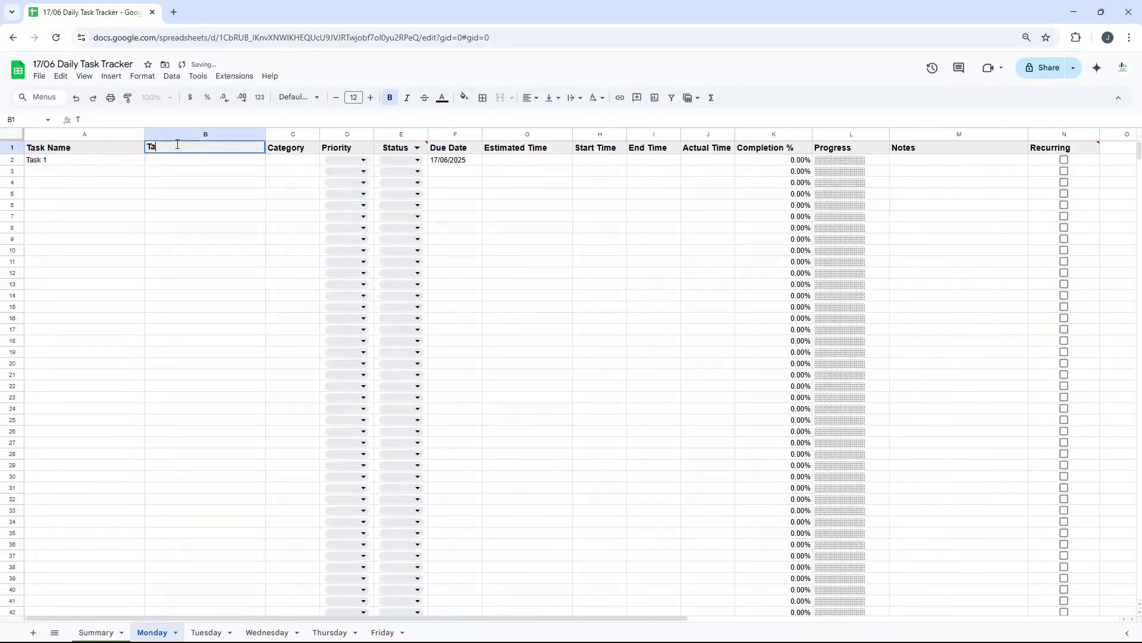
type("sk Description")
left_click(202, 182)
Enter sample categories Personal and Work in C2 and C3
left_click(277, 172)
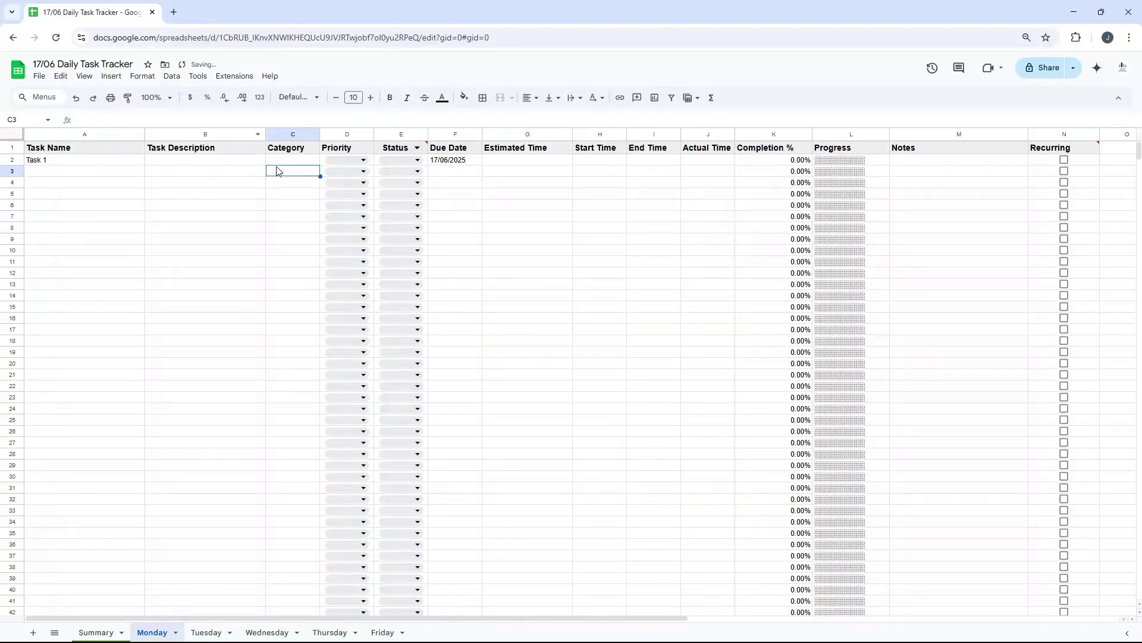
left_click(284, 160)
type("Personal")
key("Return")
type("Work")
key("Return")
Overwrite C2 and C3 with Communications and Marketing
left_click(303, 163)
type("Co")
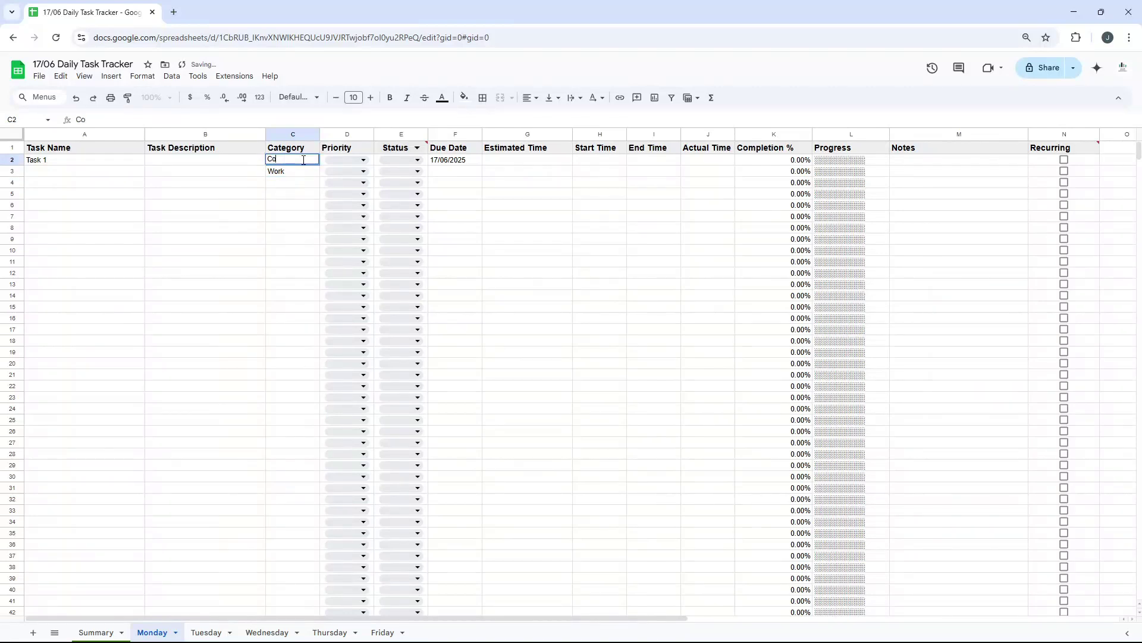
type("mmunications")
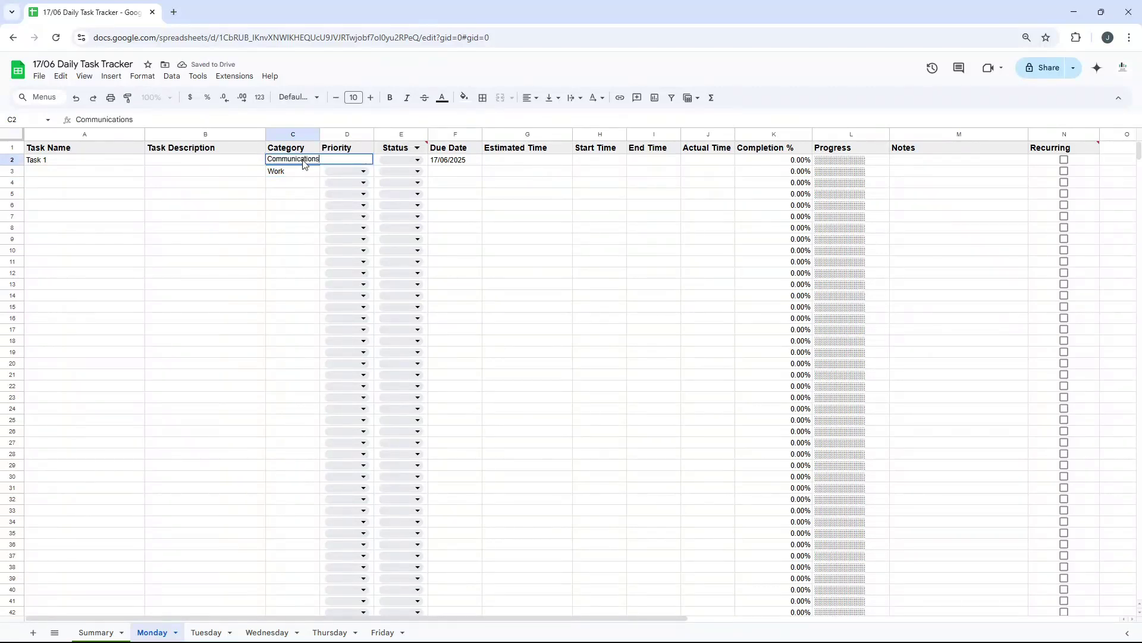
key("Return")
type("MArket")
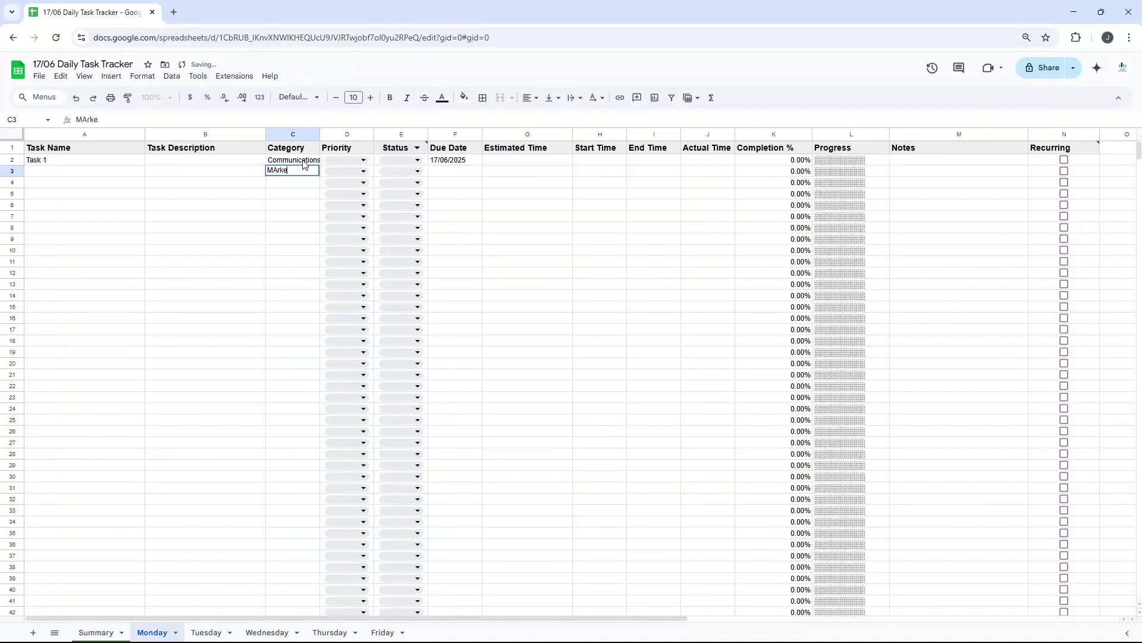
key("BackSpace")
key("BackSpace")
key("BackSpace")
type("arketing")
key("Return")
Delete the entries in C2 and C3, leaving both cells empty
left_click(304, 163)
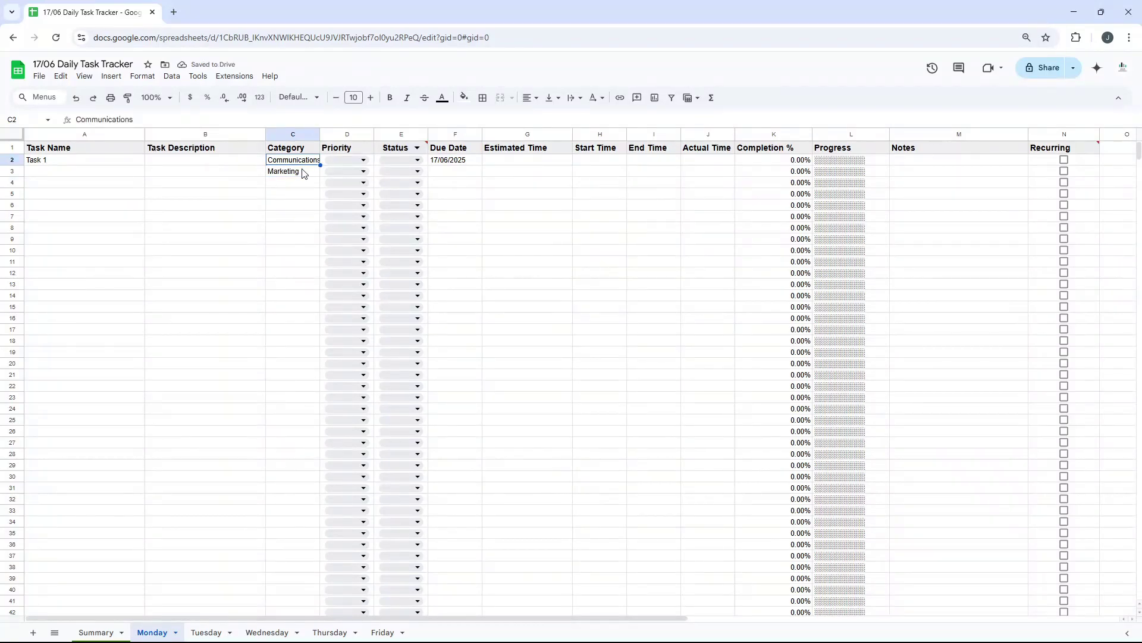
key("Delete")
left_click(303, 173)
key("Delete")
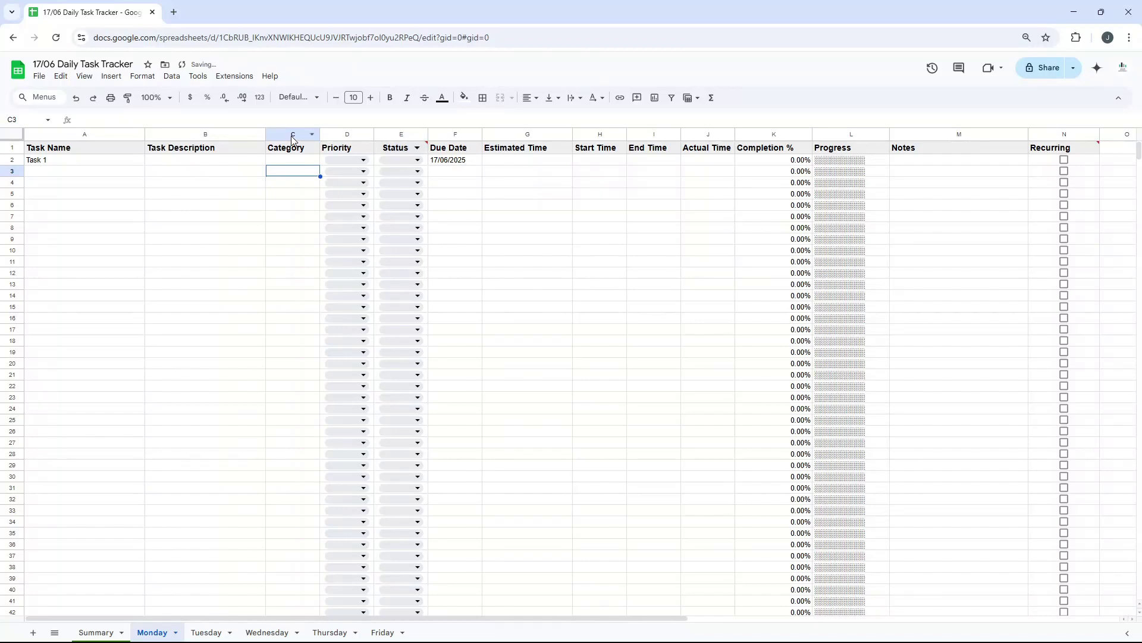
Create a dropdown rule on Monday!C2:C1000 with options Marketing and Finance
left_click(291, 136)
right_click(291, 135)
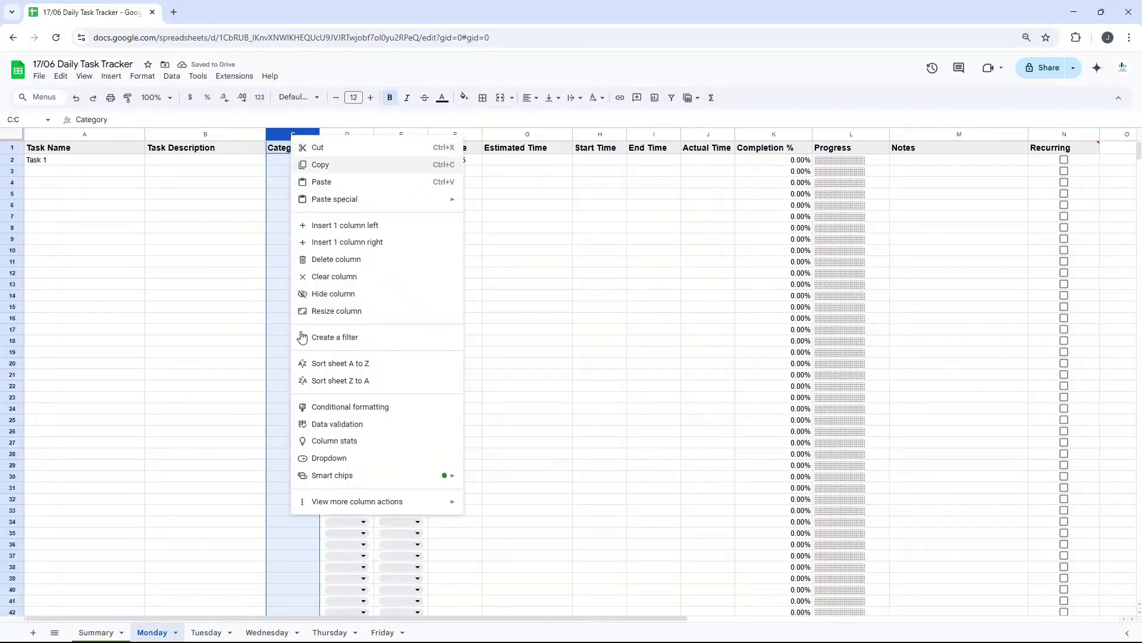
left_click(329, 457)
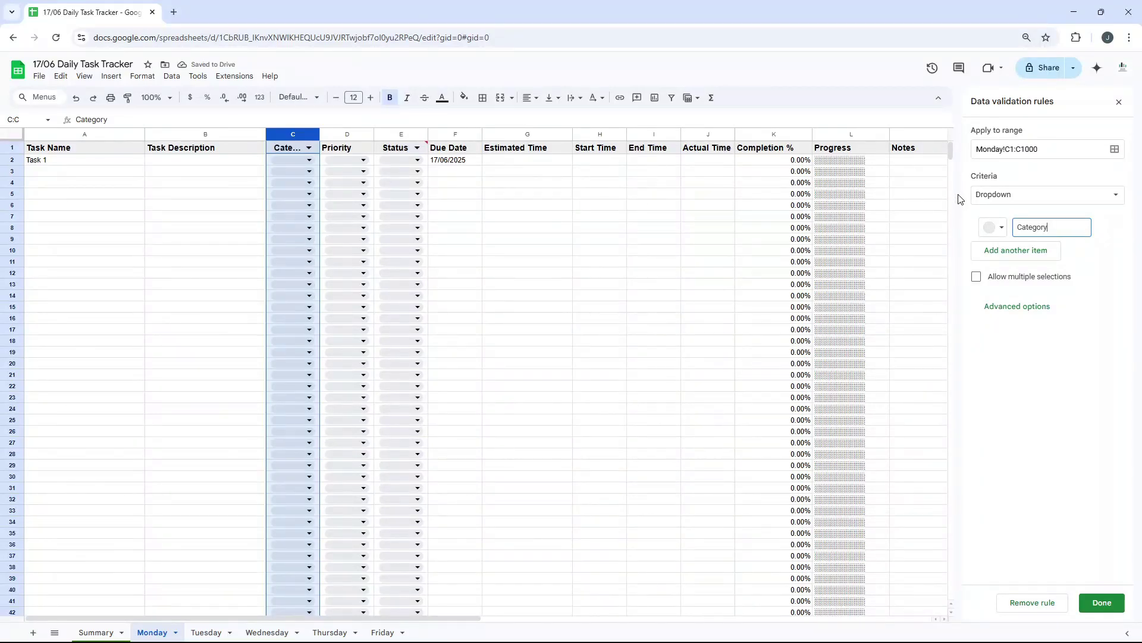
double_click(1037, 229)
type("Marketing")
left_click(1030, 250)
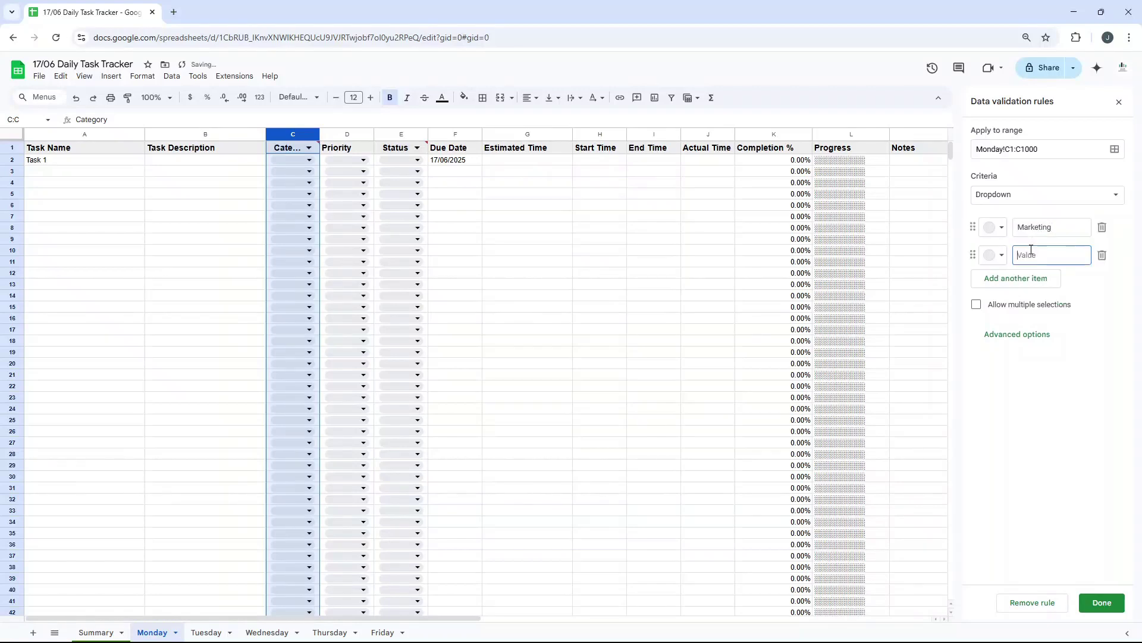
type("Finance")
left_click(1013, 149)
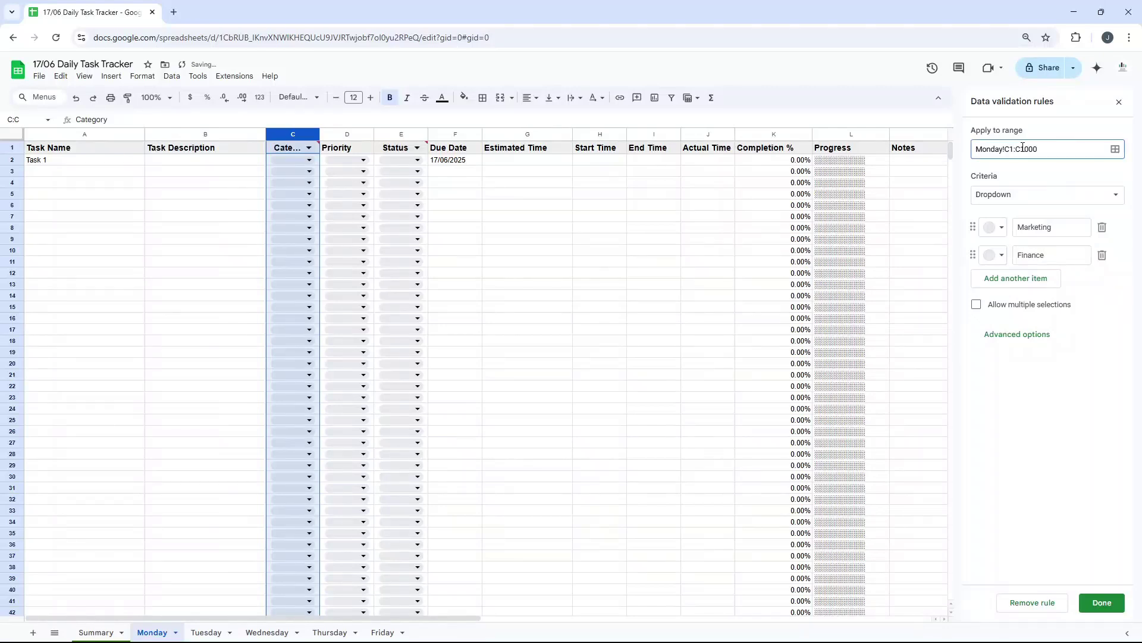
key("BackSpace")
type("2")
left_click(1098, 604)
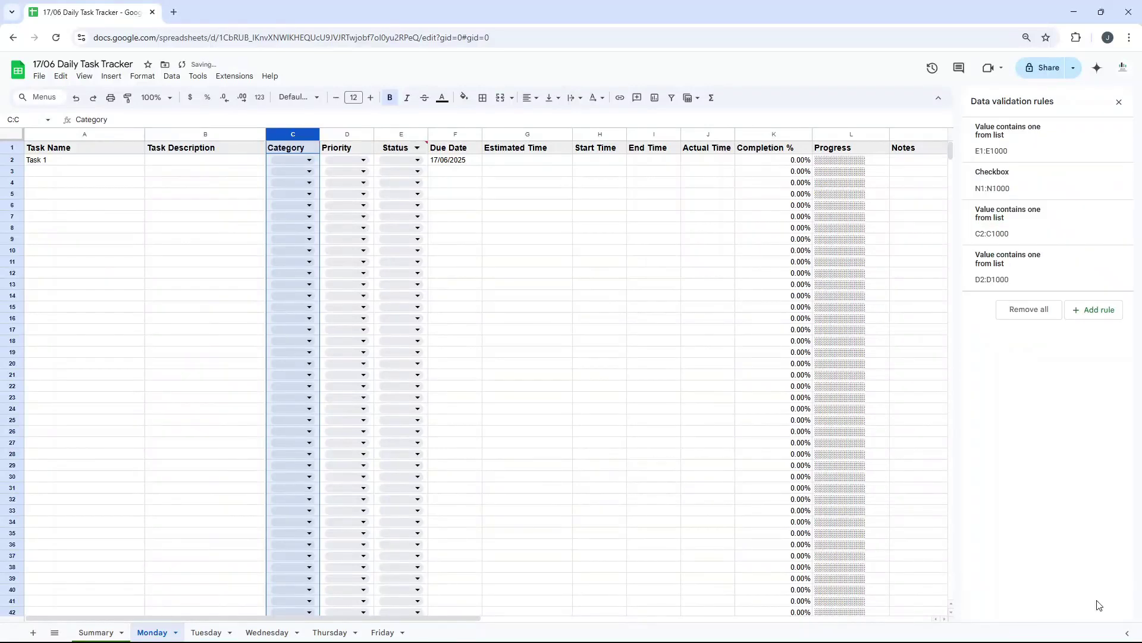
Test the dropdown by picking Finance in C2 and Marketing in C3, then undo both
left_click(307, 160)
left_click(296, 186)
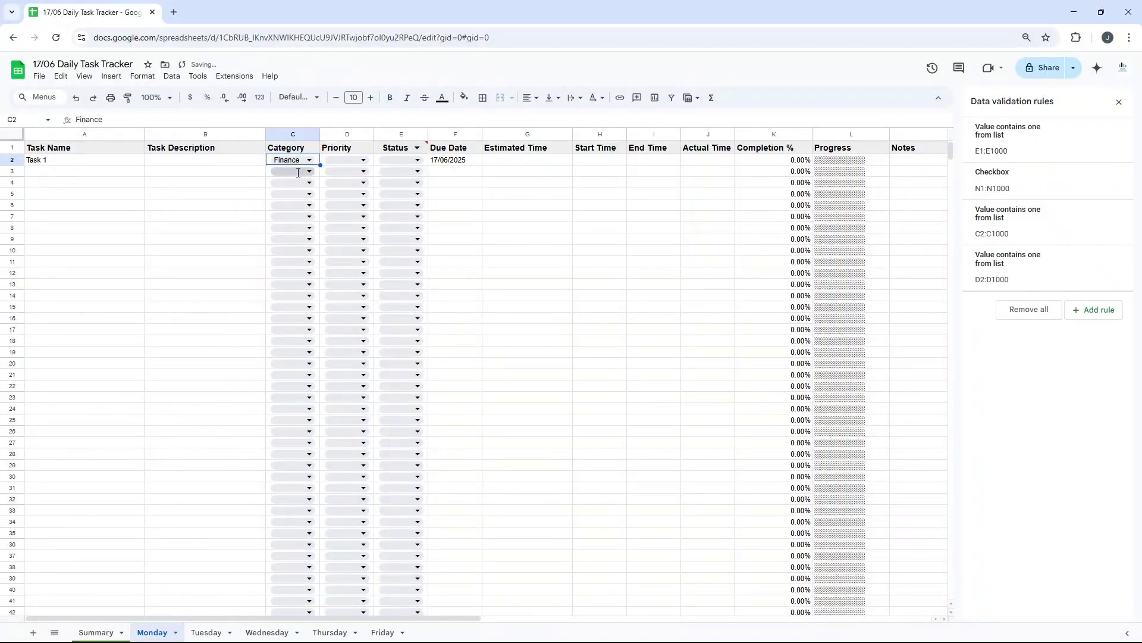
left_click(295, 171)
left_click(291, 183)
key("ctrl+z")
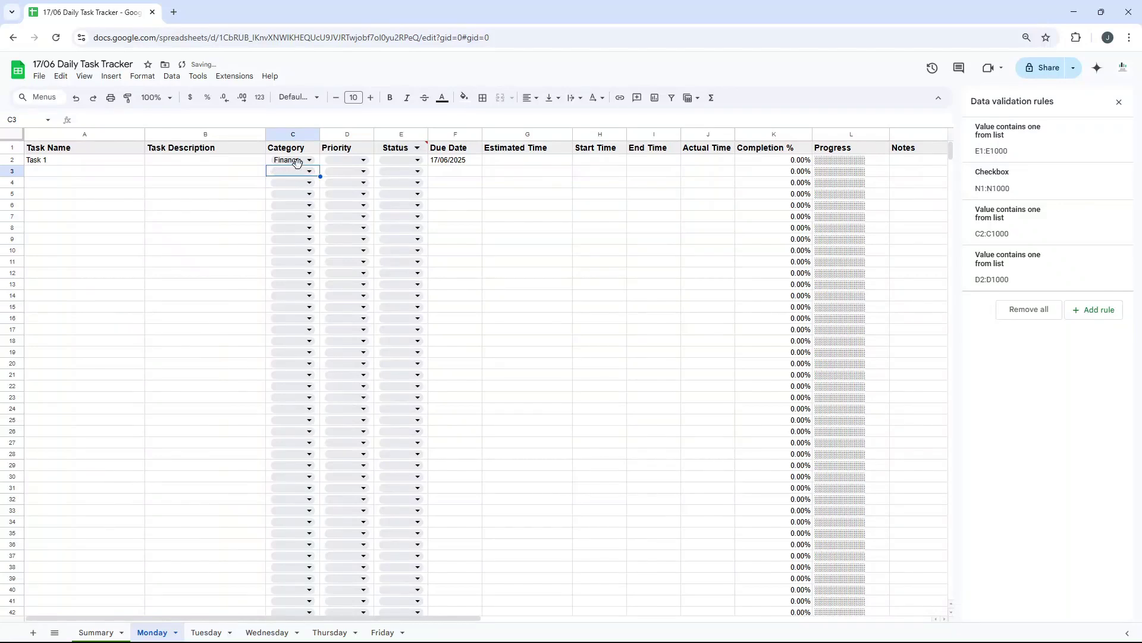
key("ctrl+z")
left_click(236, 175)
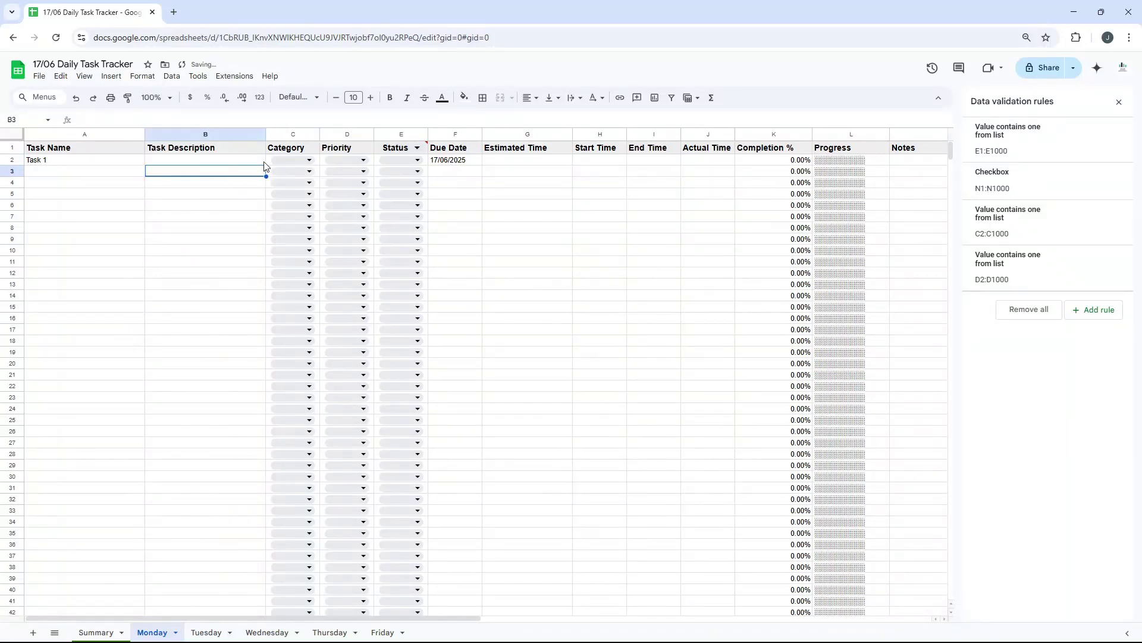
left_click(294, 148)
Rename the C1 header from Category to Project
double_click(297, 147)
double_click(298, 147)
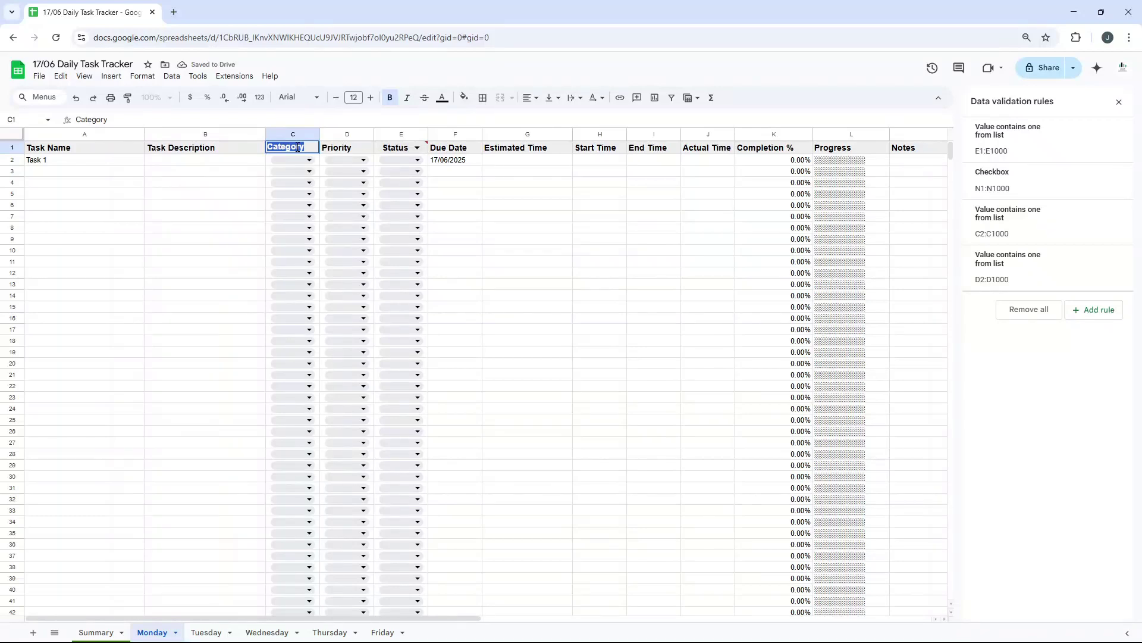
type("Project")
key("Return")
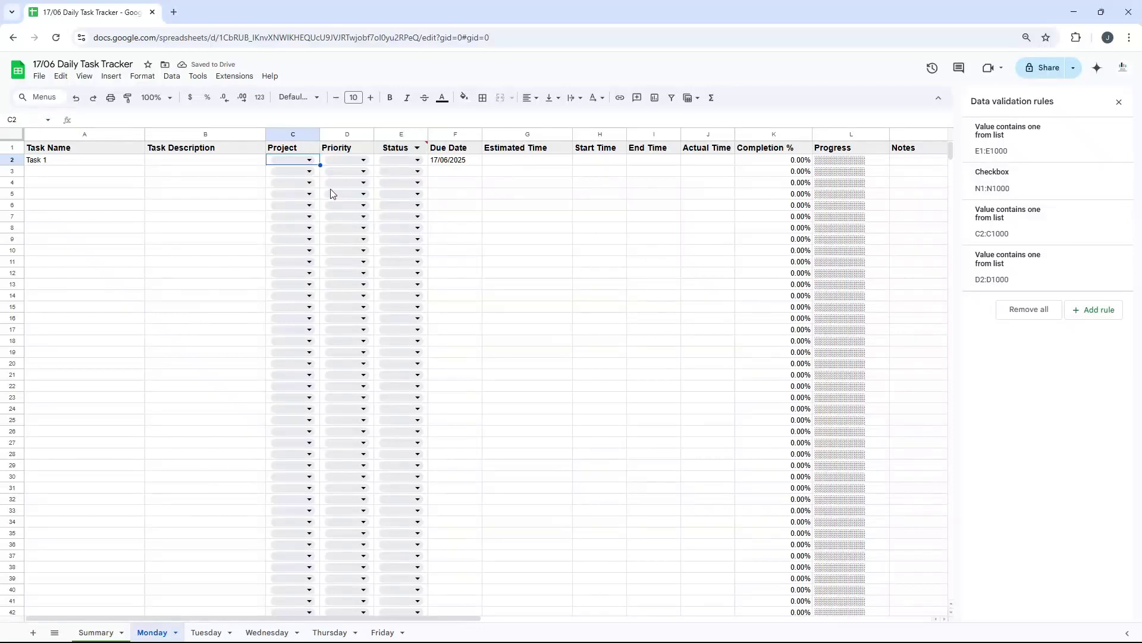
Delete only the C2:C1000 dropdown rule, after undoing an accidental removal of all rules
left_click(1029, 309)
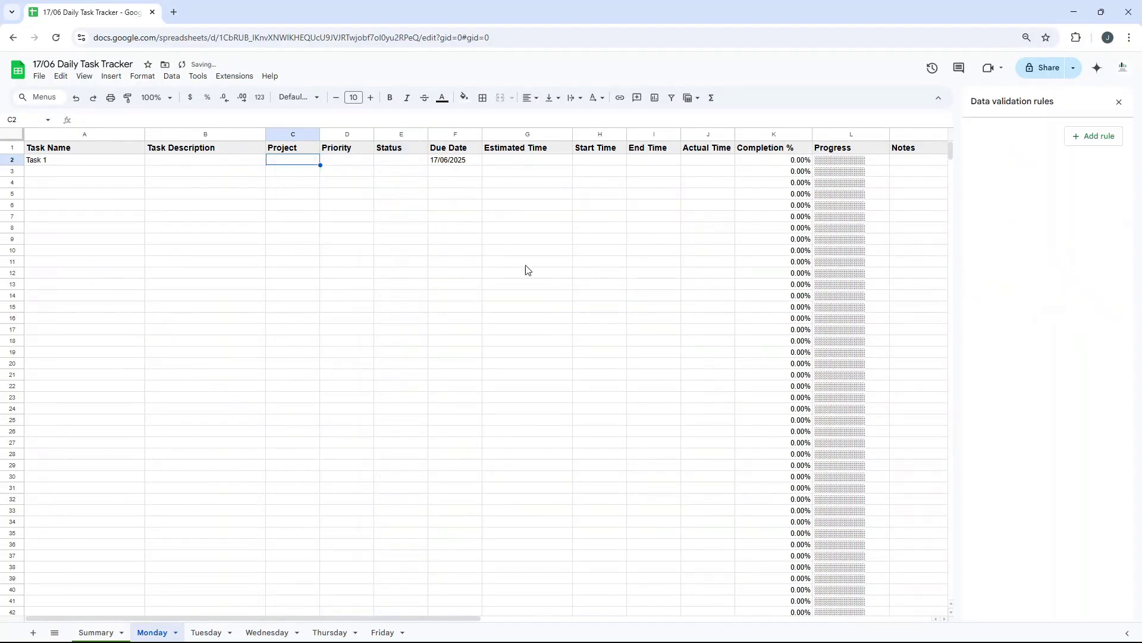
left_click(346, 173)
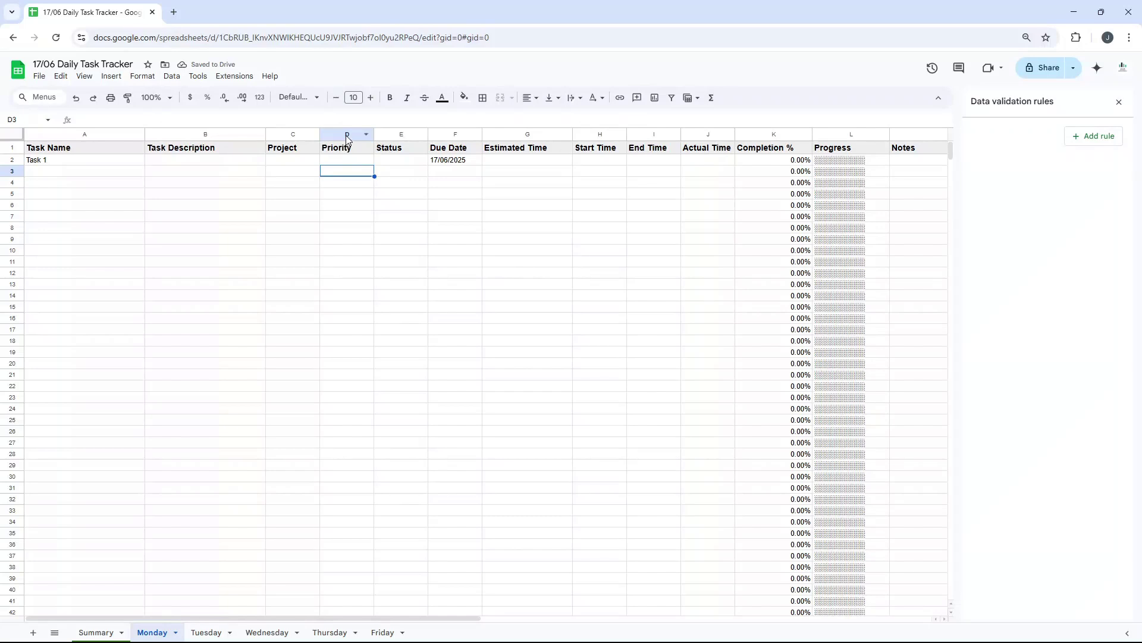
left_click(345, 135)
key("ctrl+z")
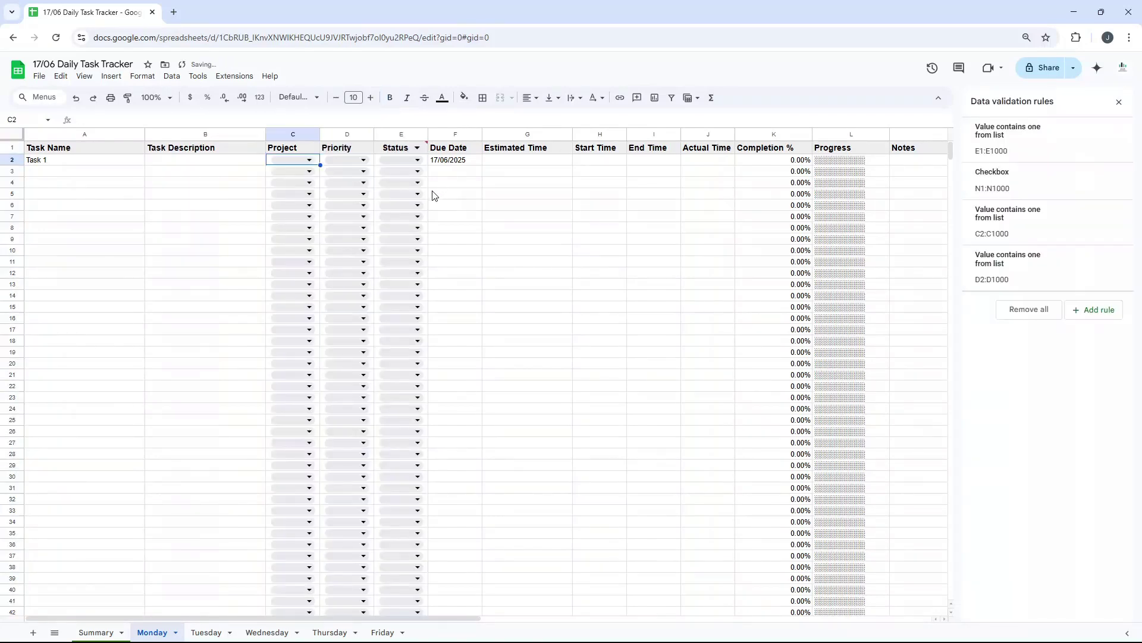
left_click(488, 195)
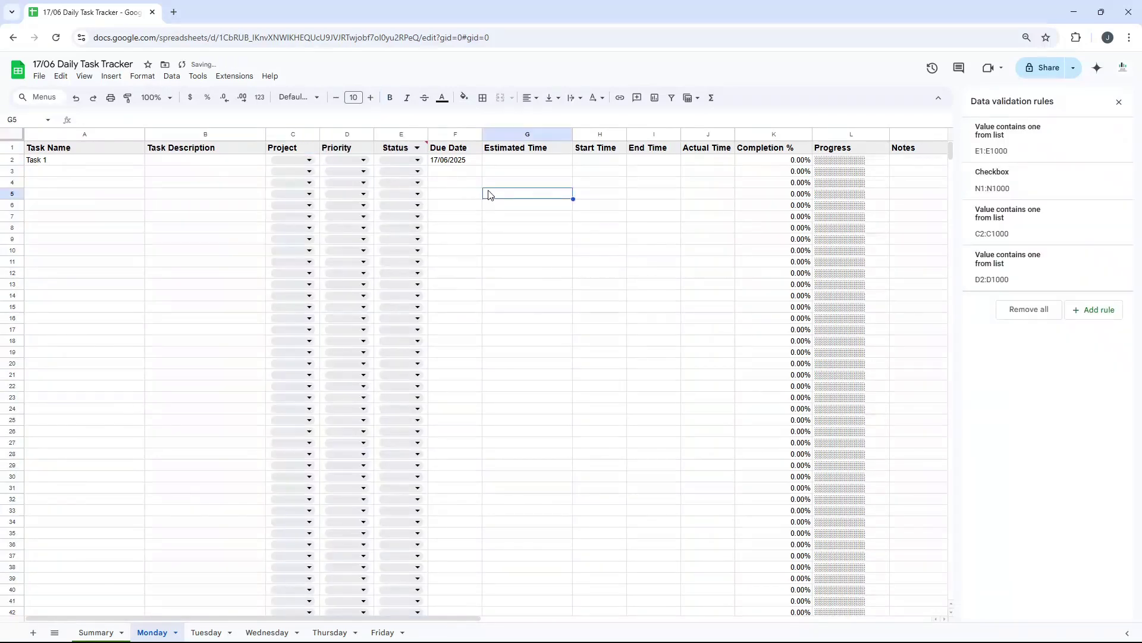
left_click(287, 135)
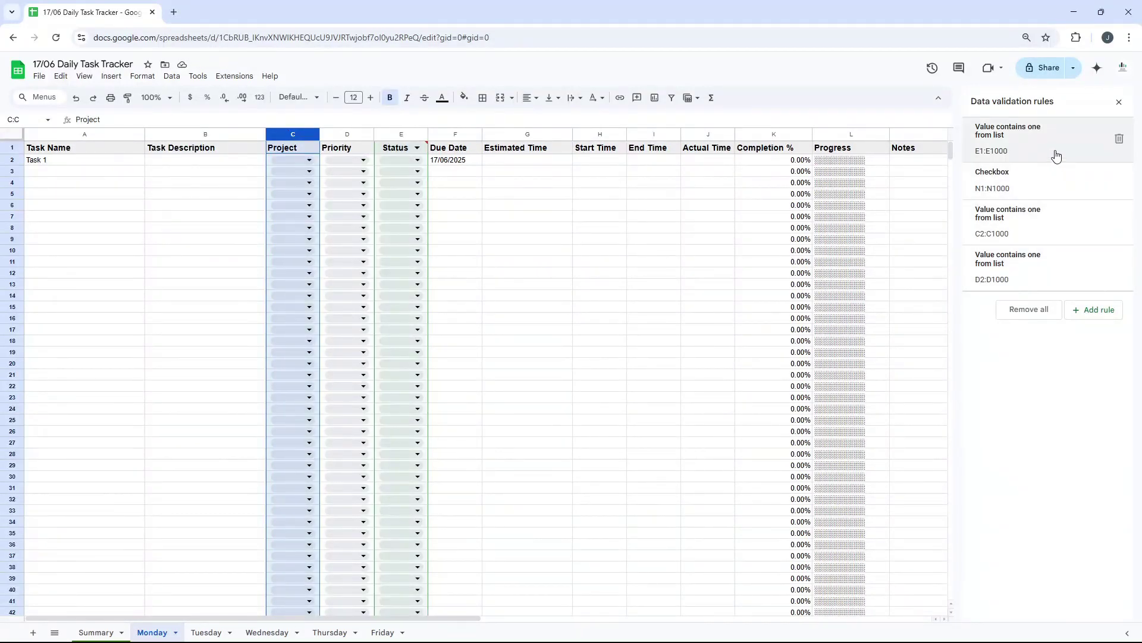
left_click(1118, 222)
left_click(625, 252)
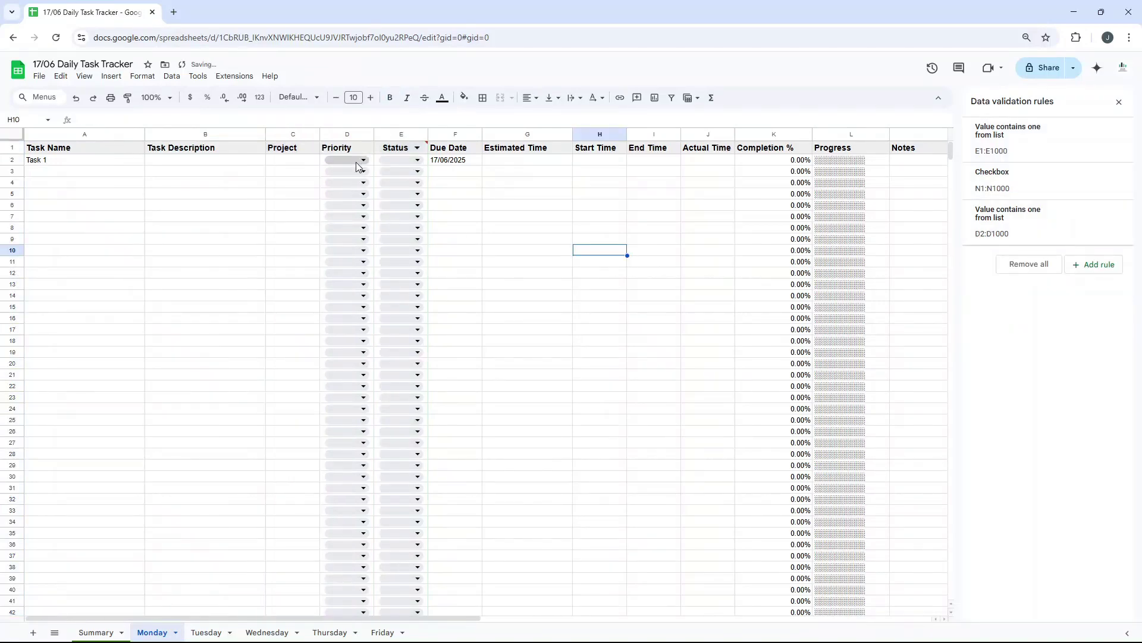
Open the Priority column's dropdown rule and review the High, Medium and Low colour chips
left_click(356, 162)
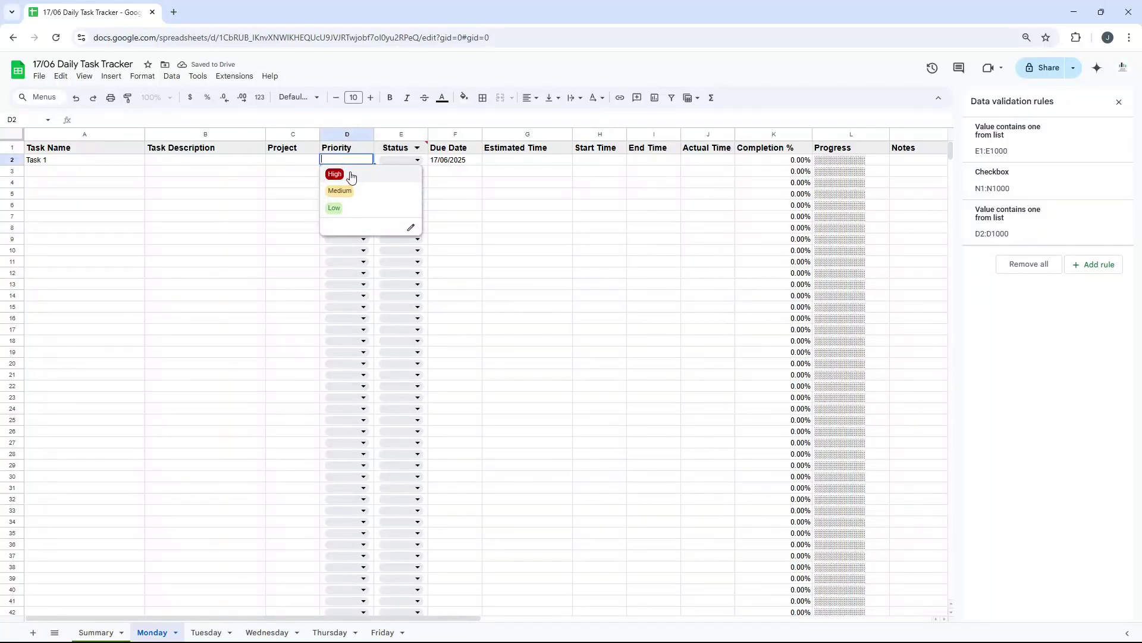
right_click(349, 137)
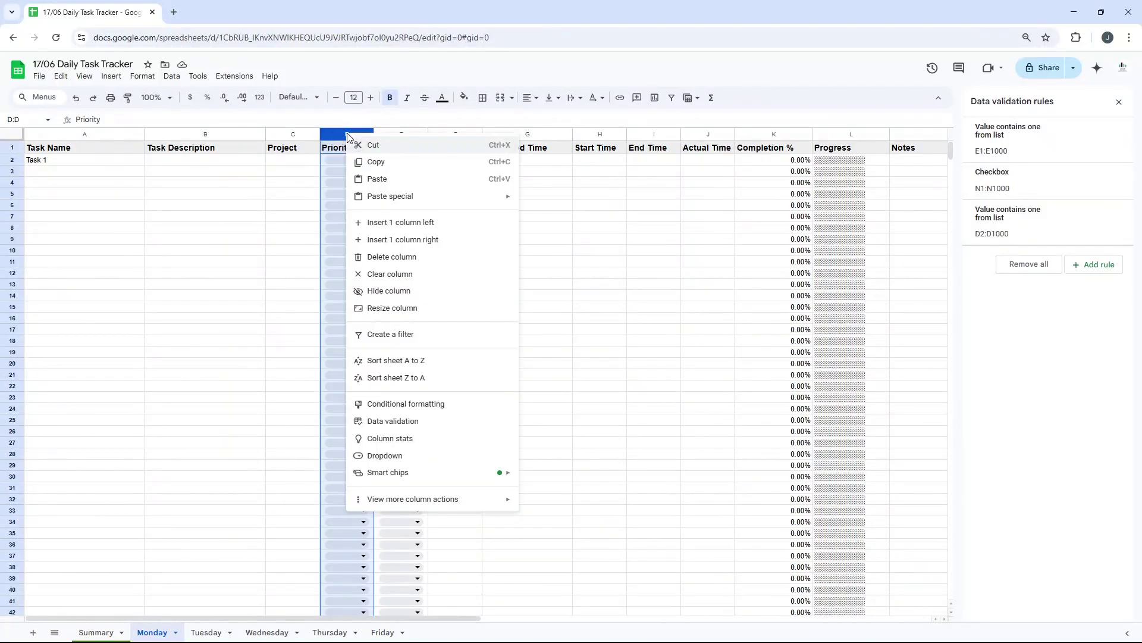
left_click(407, 455)
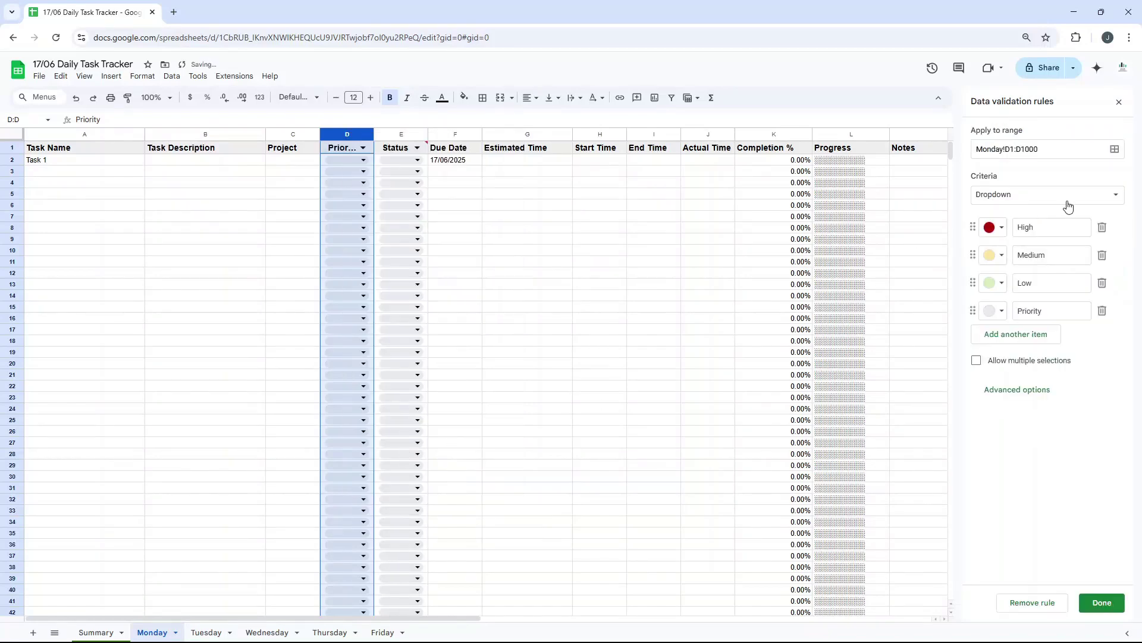
left_click(1005, 230)
left_click(1004, 232)
left_click(1003, 256)
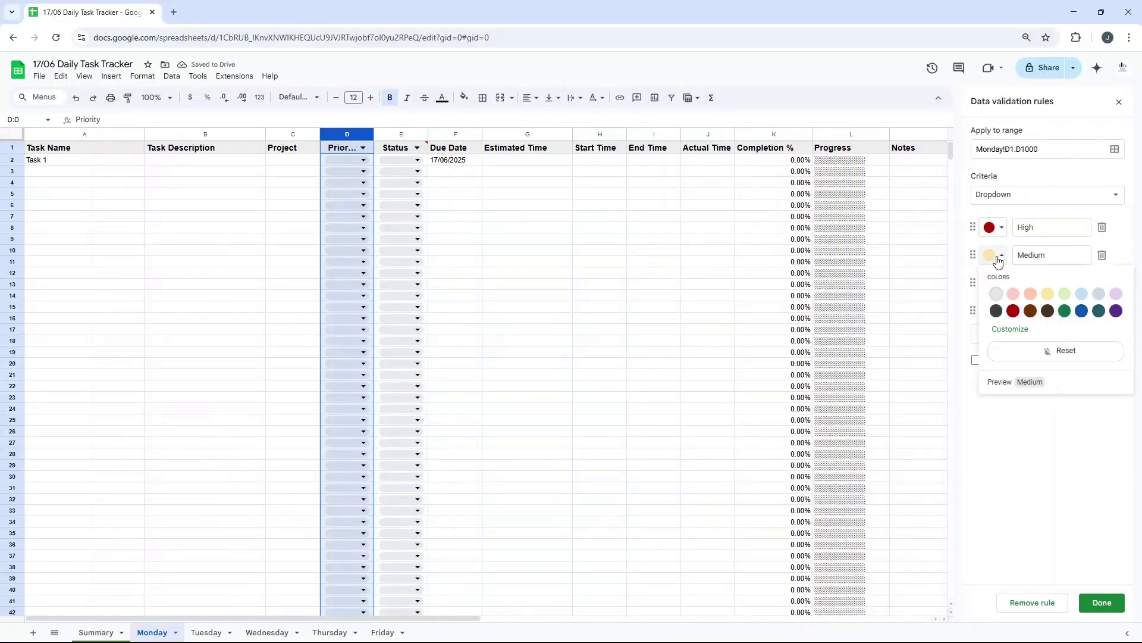
left_click(1003, 256)
left_click(1003, 284)
left_click(1004, 285)
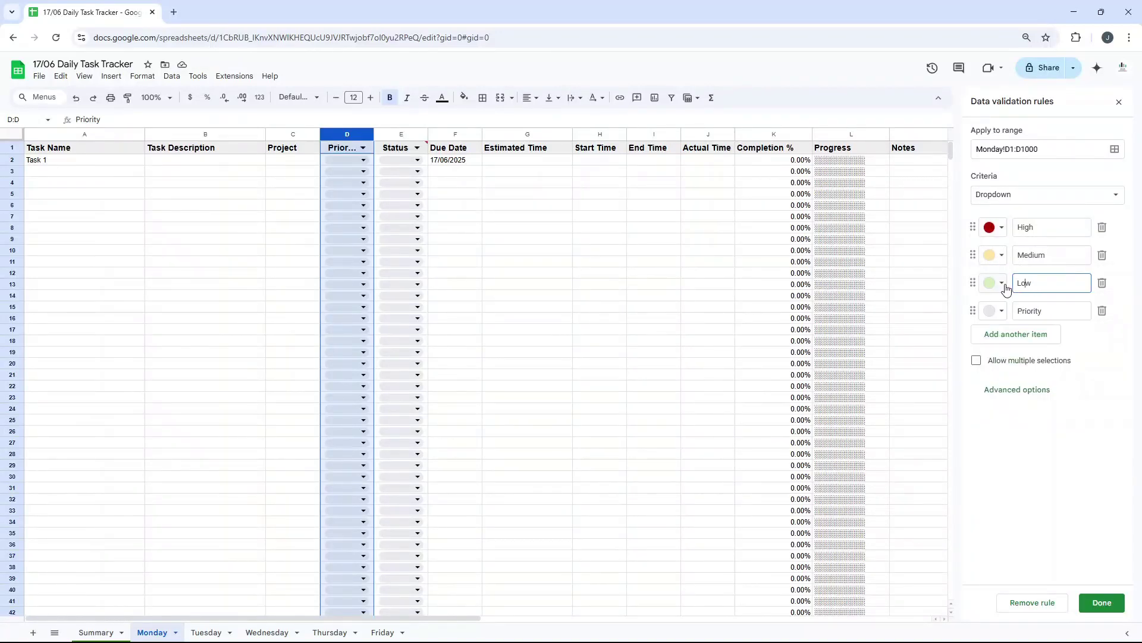
Preview the Priority options in D2 and the Status options in E2
left_click(420, 205)
left_click(357, 159)
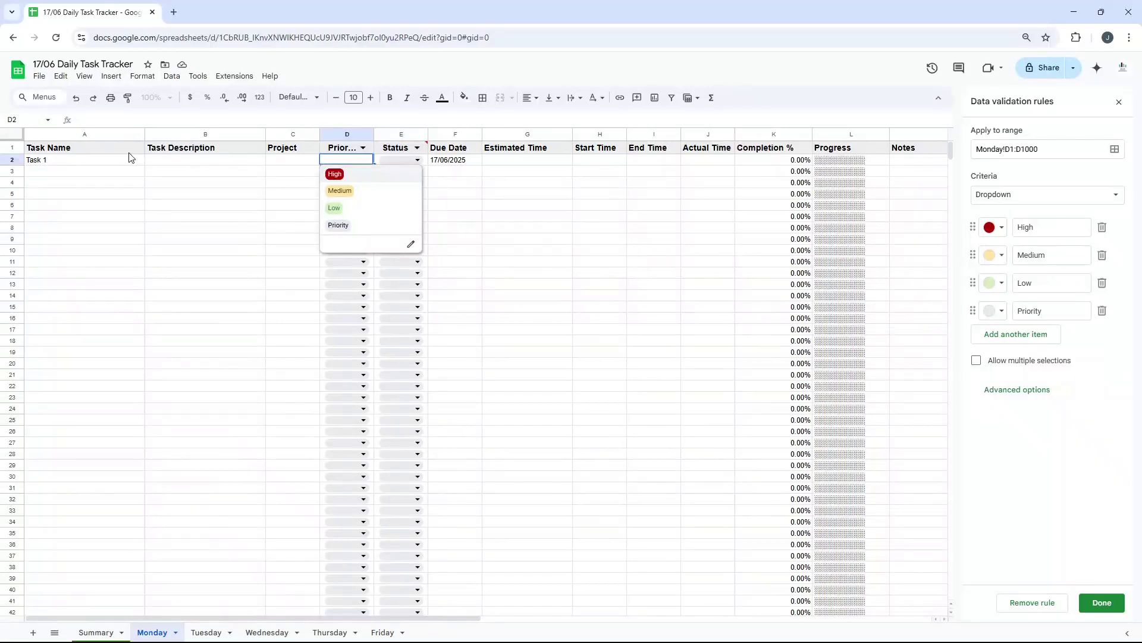
left_click(505, 173)
left_click(417, 160)
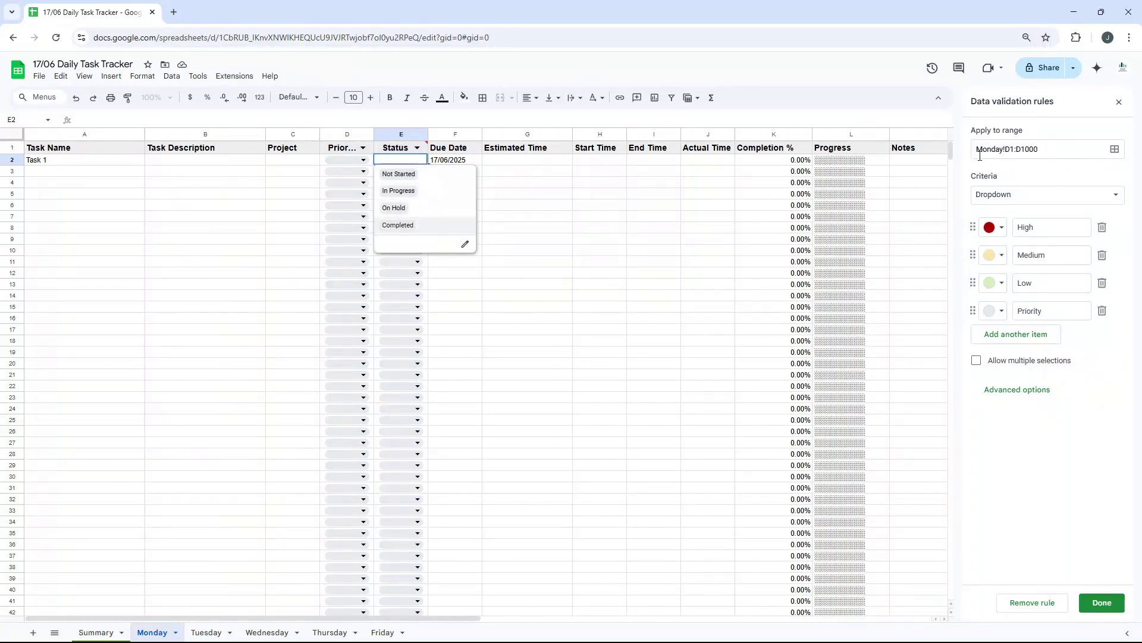
left_click(600, 216)
left_click(418, 159)
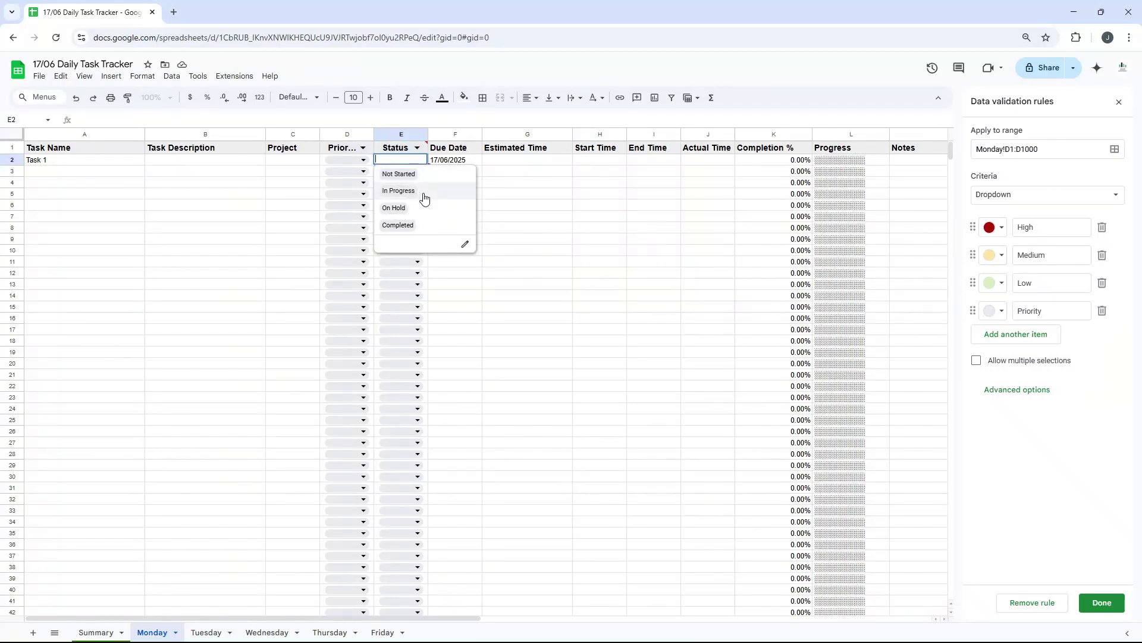
left_click(570, 219)
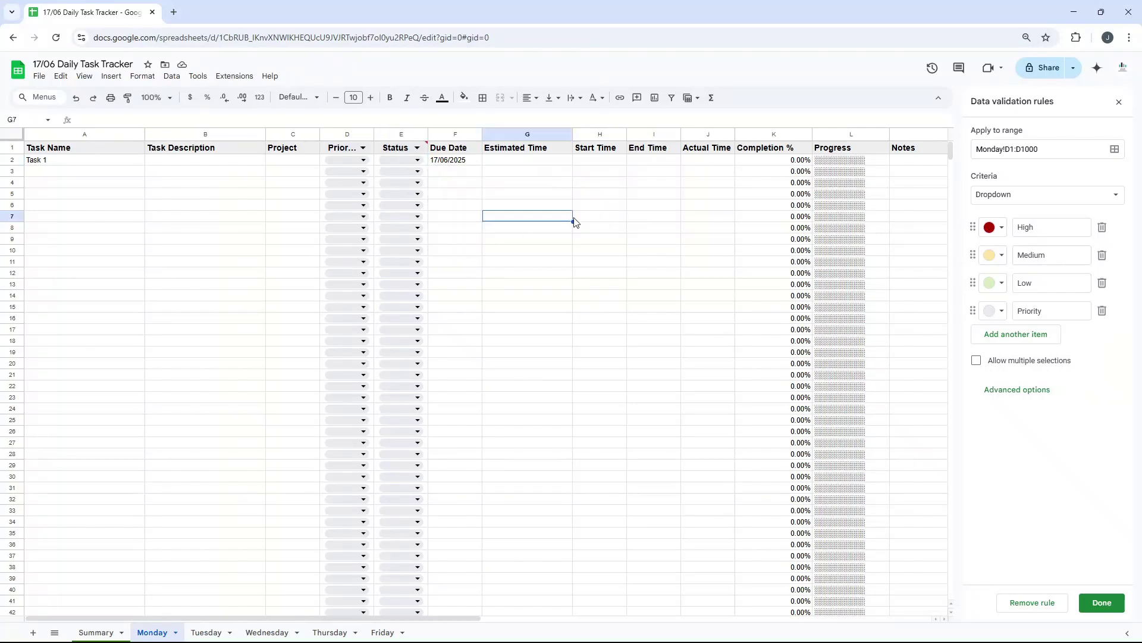
left_click(457, 151)
left_click(457, 160)
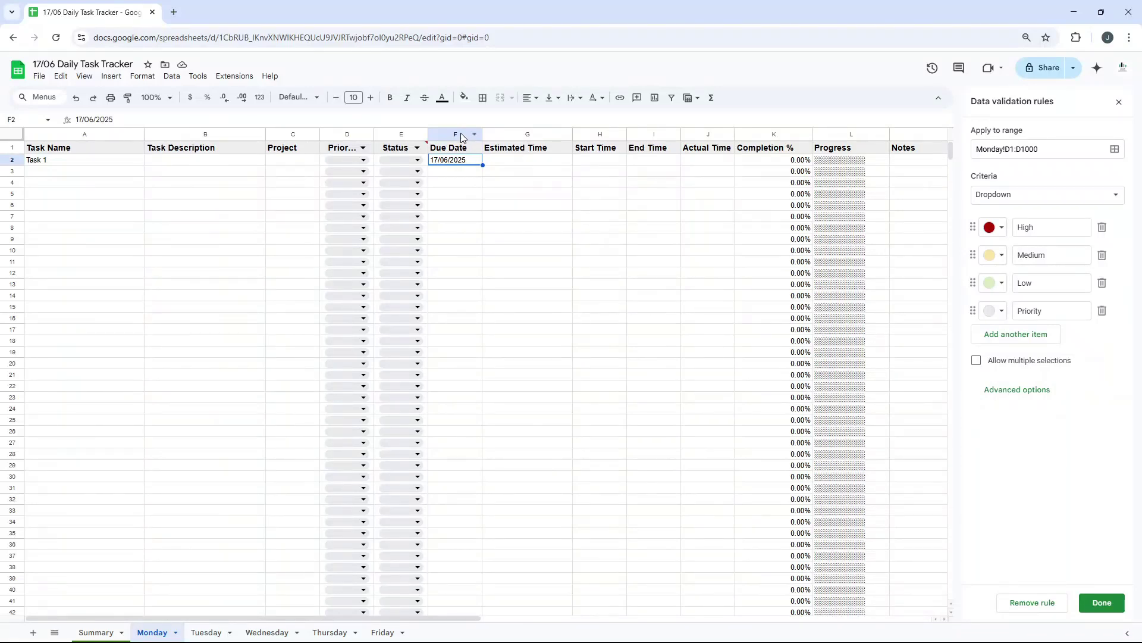
right_click(462, 138)
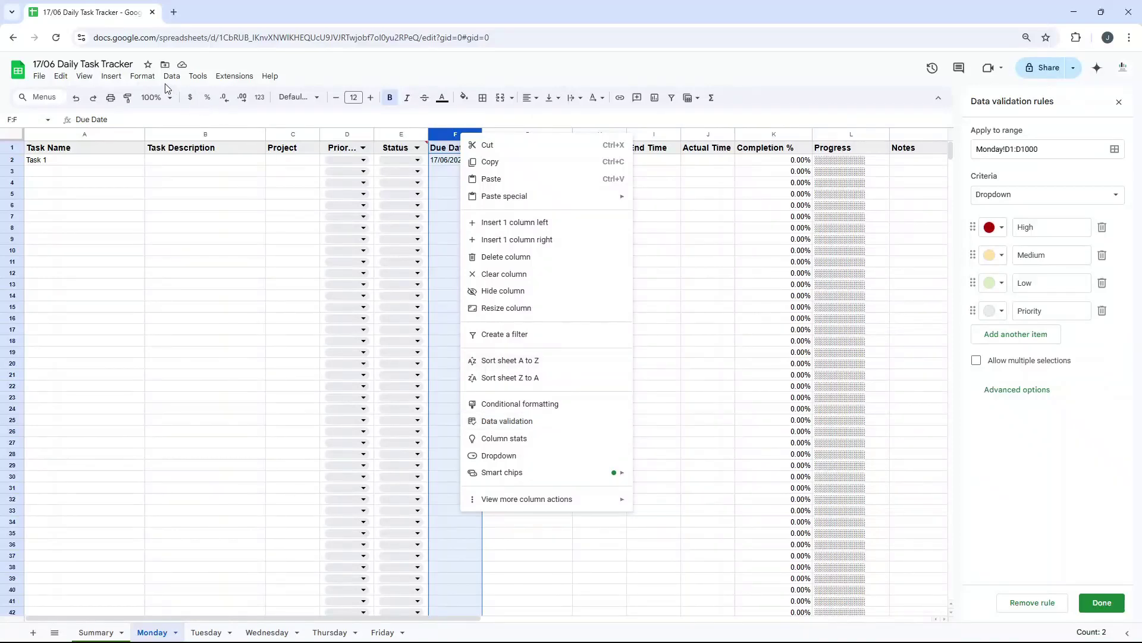
left_click(143, 76)
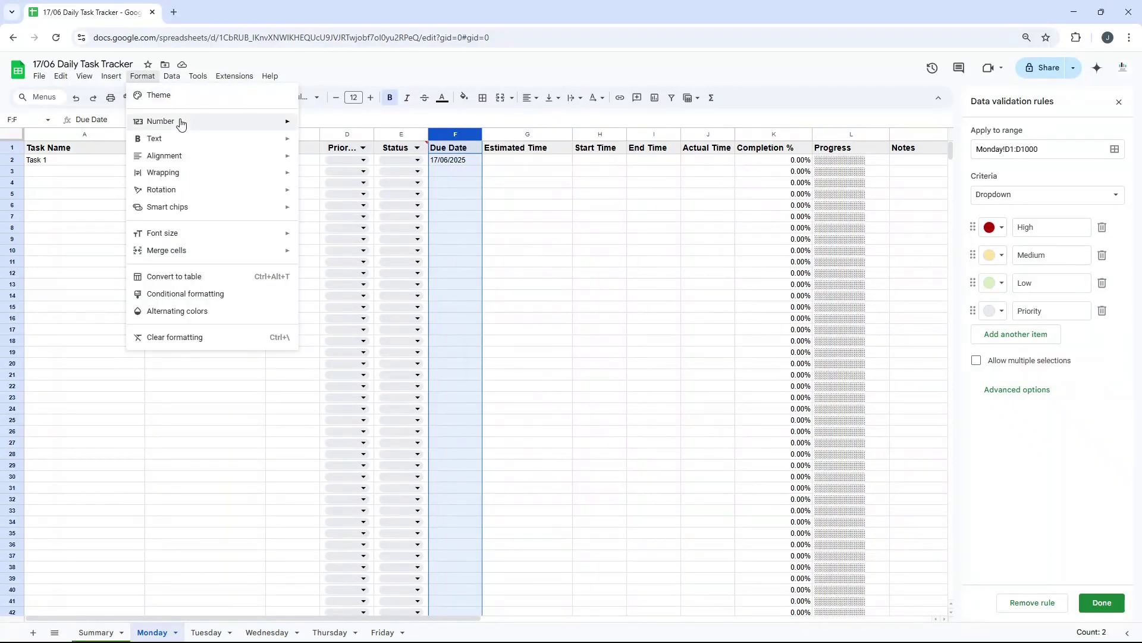
mouse_move(179, 120)
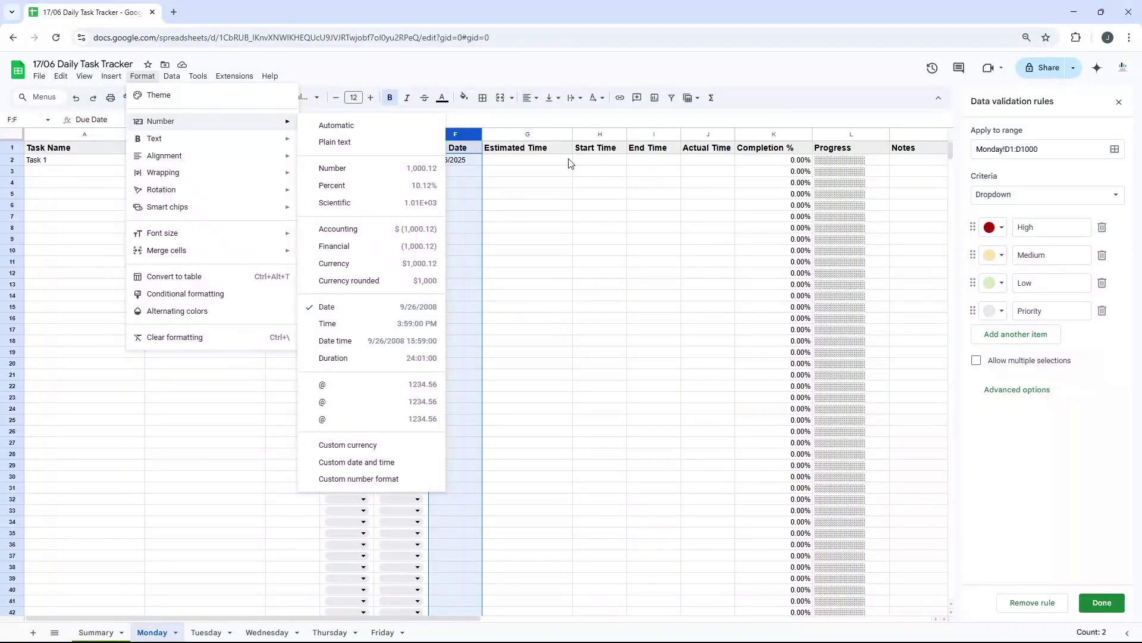
left_click(509, 181)
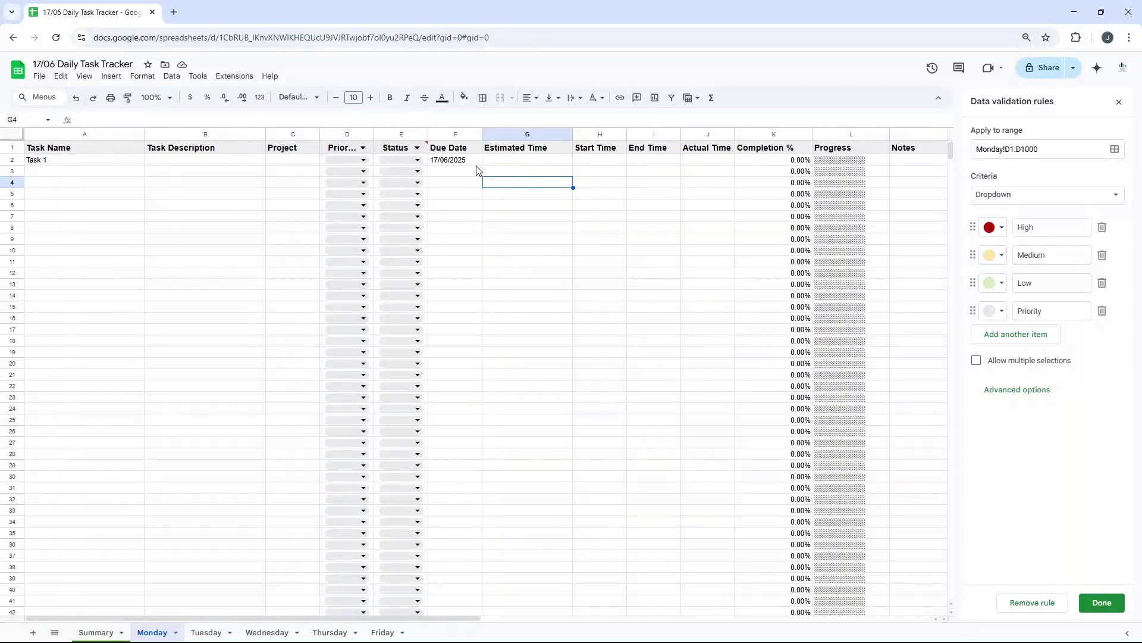
Clear the trial '15 minutes' entry and rename the G1 header to 'Estimated Time (in mins)'
left_click(515, 161)
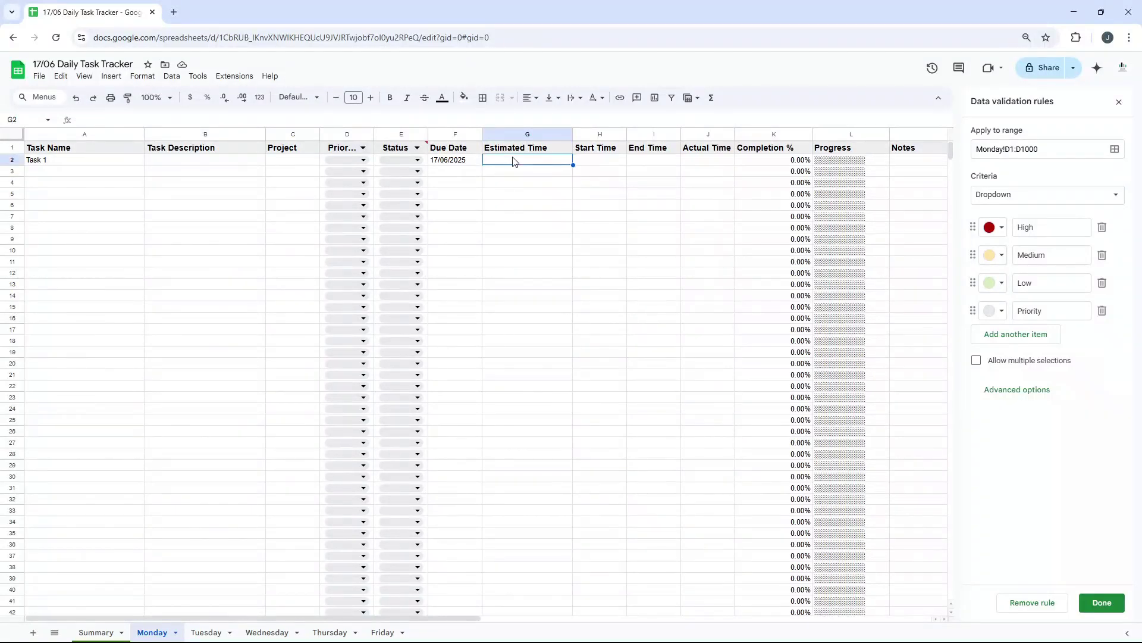
type("15 minutes")
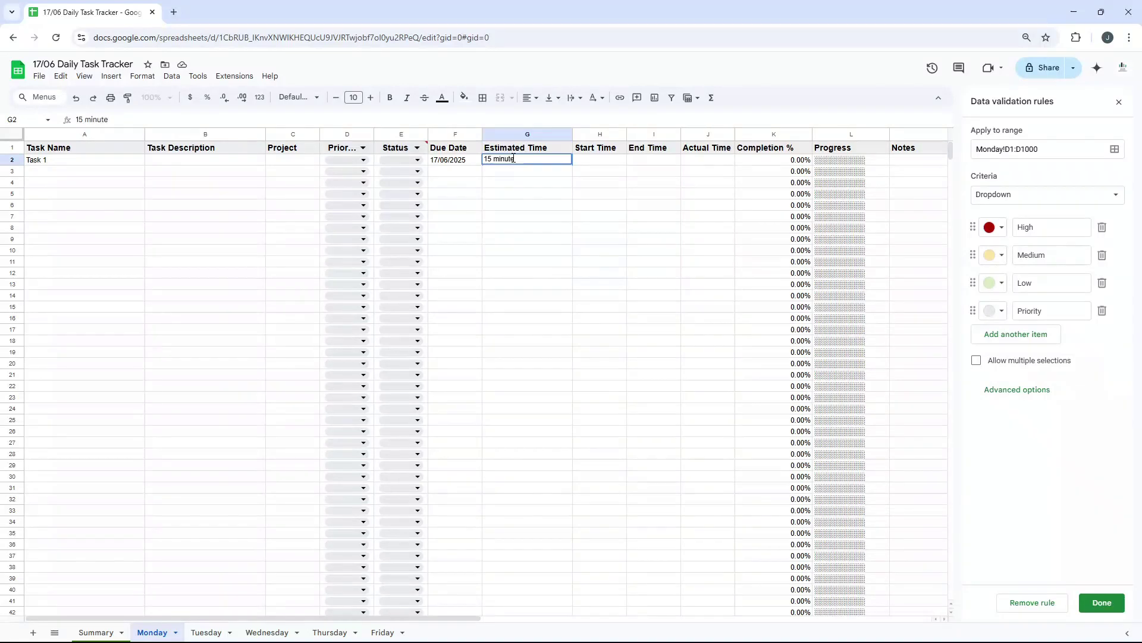
key("BackSpace")
key("BackSpace")
key("BackSpace")
key("BackSpace")
key("BackSpace")
key("BackSpace")
key("BackSpace")
key("BackSpace")
key("BackSpace")
left_click(516, 149)
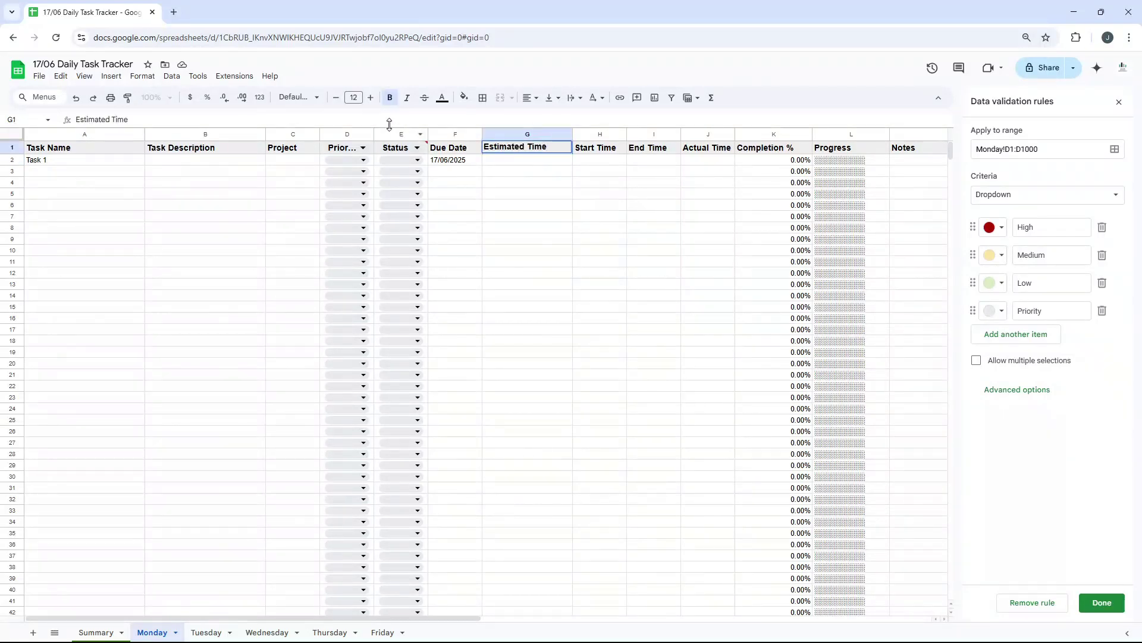
left_click(389, 122)
type("(in m")
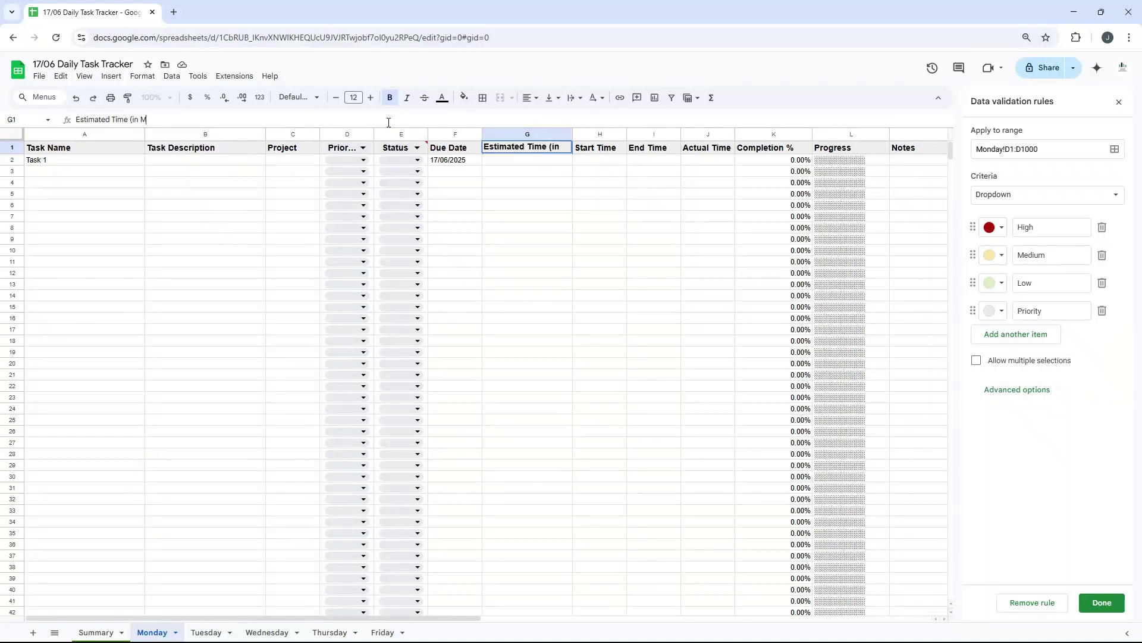
type("ins")
key("Return")
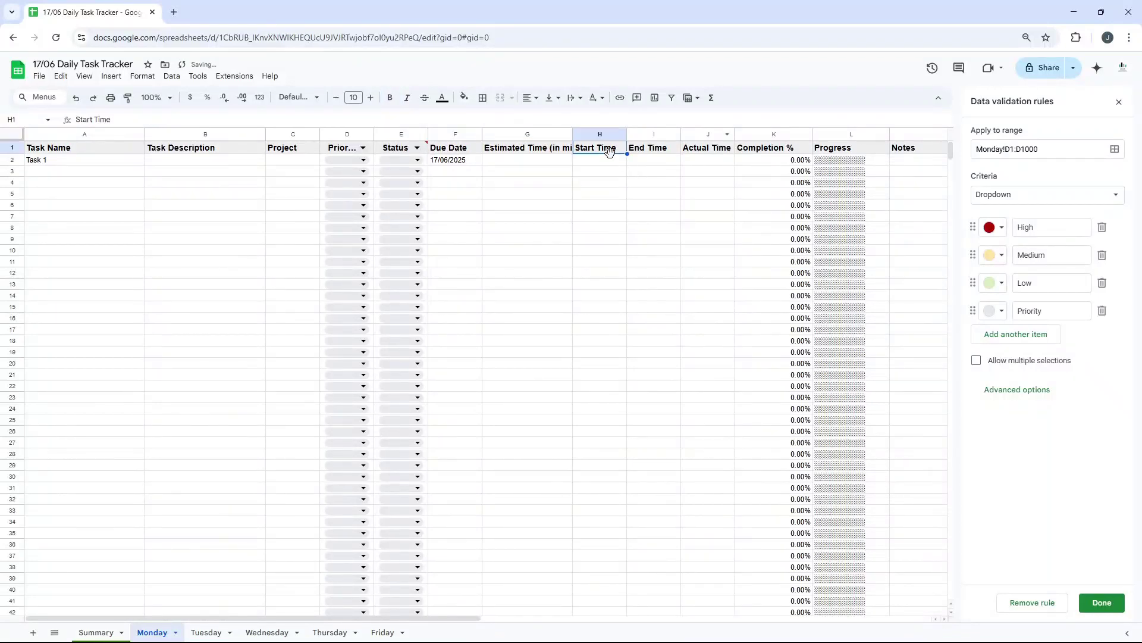
Inspect the Start Time, End Time, Actual Time and Completion % cells for the first task
left_click(608, 151)
left_click(619, 165)
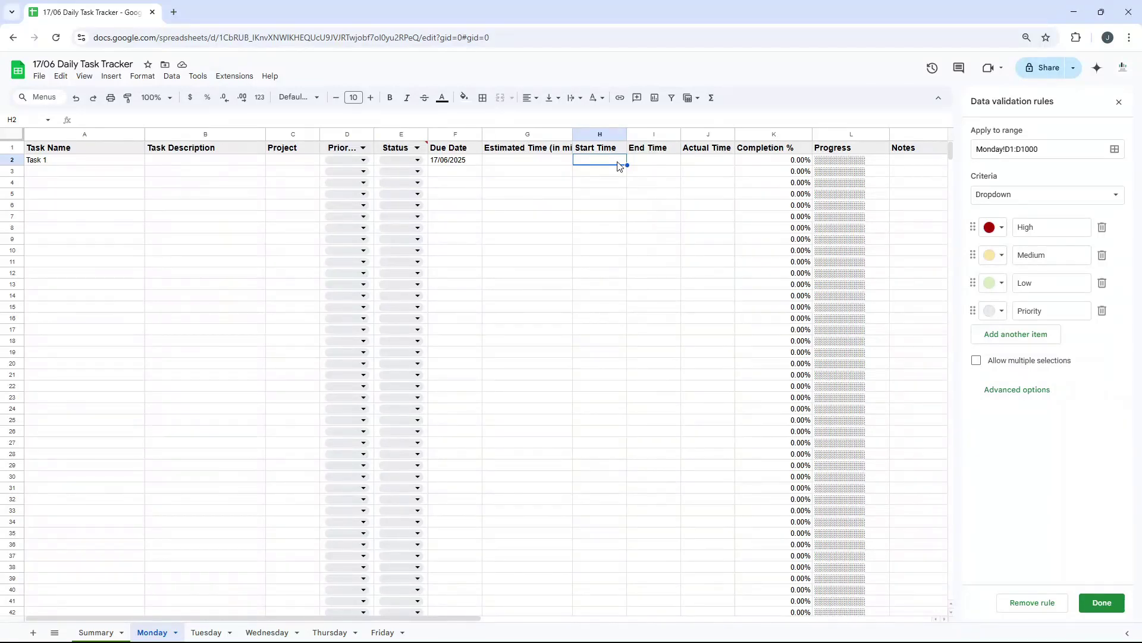
left_click(659, 163)
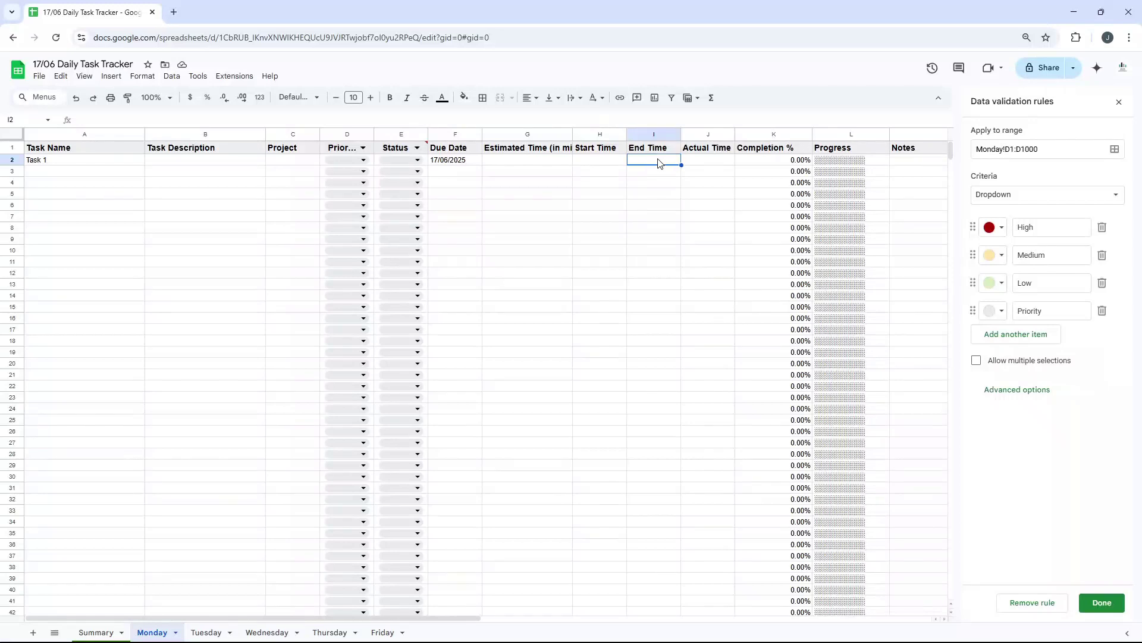
left_click(687, 164)
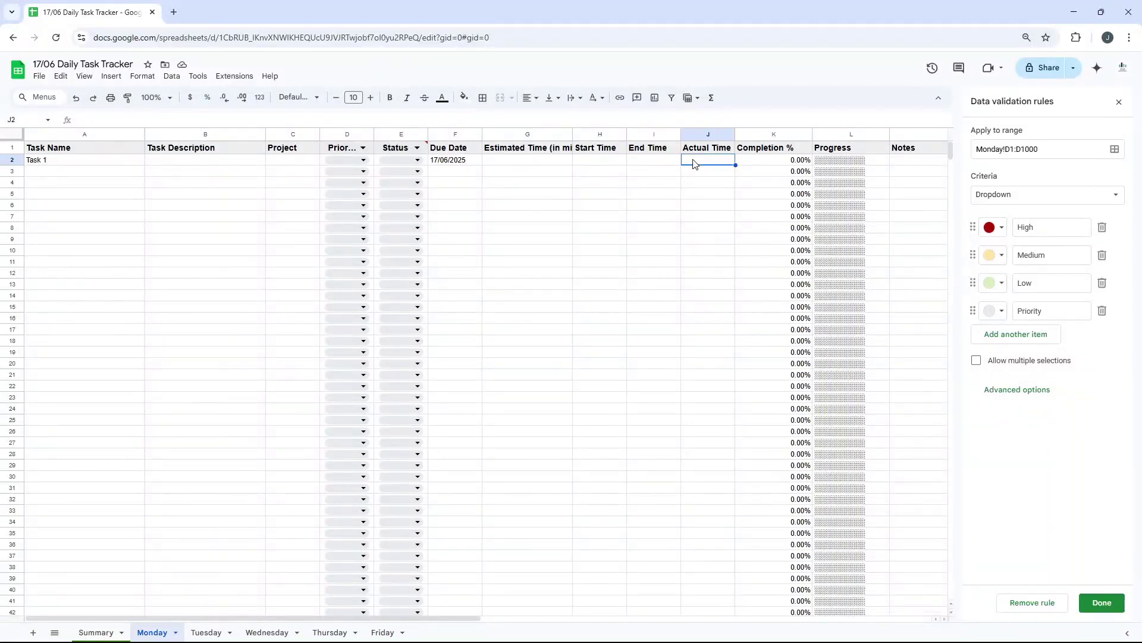
left_click(607, 163)
key("Right")
key("Right")
left_click(602, 160)
key("Right")
left_click(623, 162)
left_click(630, 153)
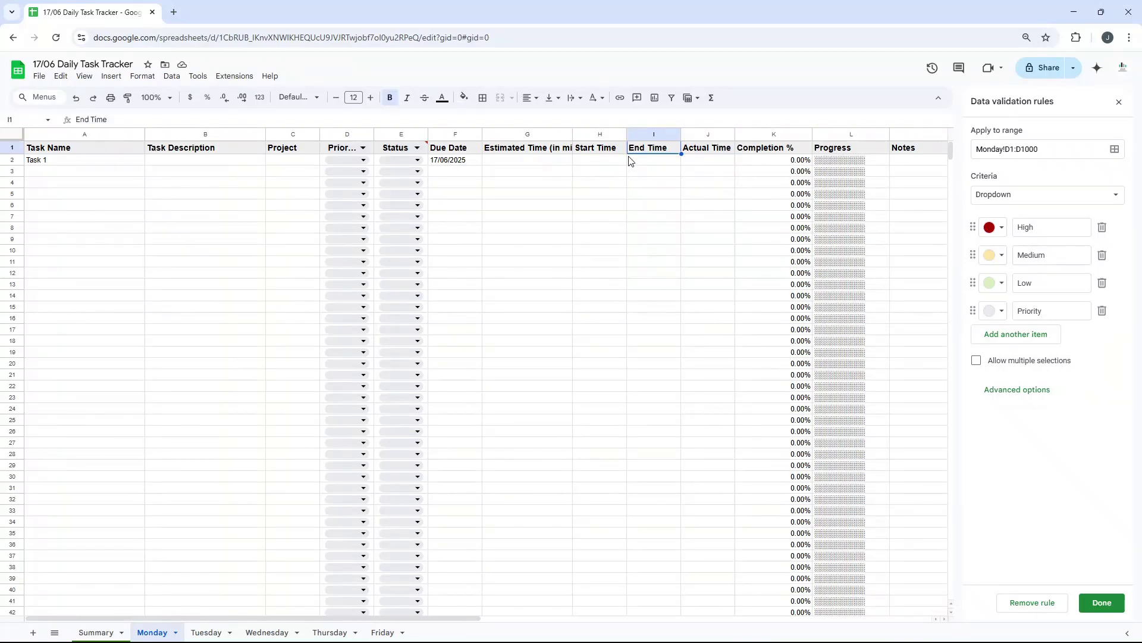
left_click(698, 153)
left_click(703, 161)
left_click(700, 151)
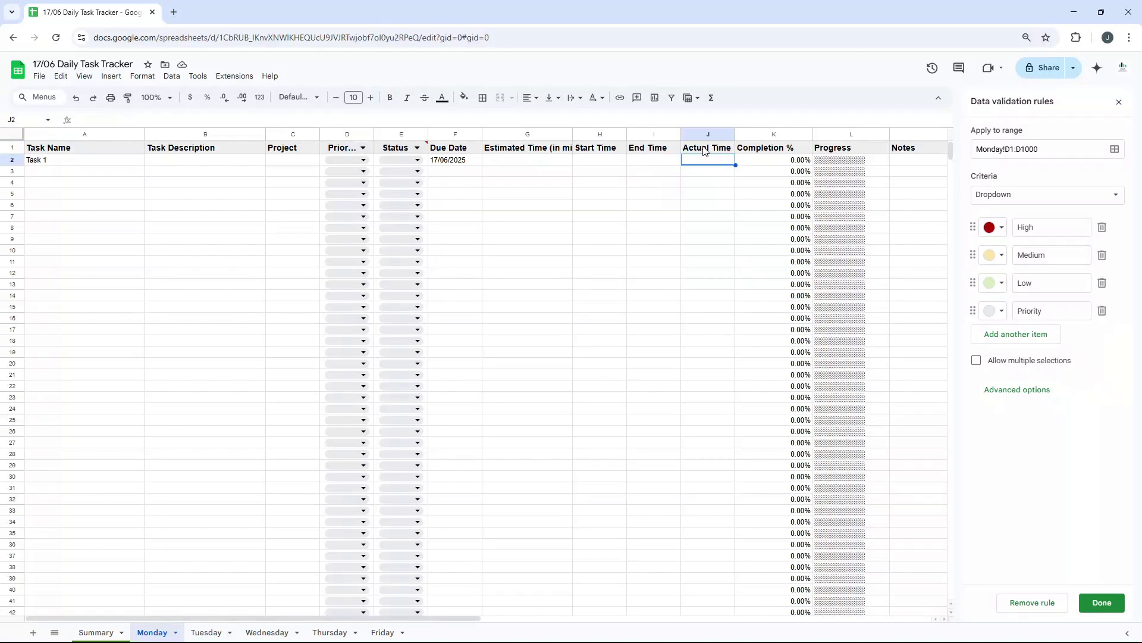
left_click(761, 163)
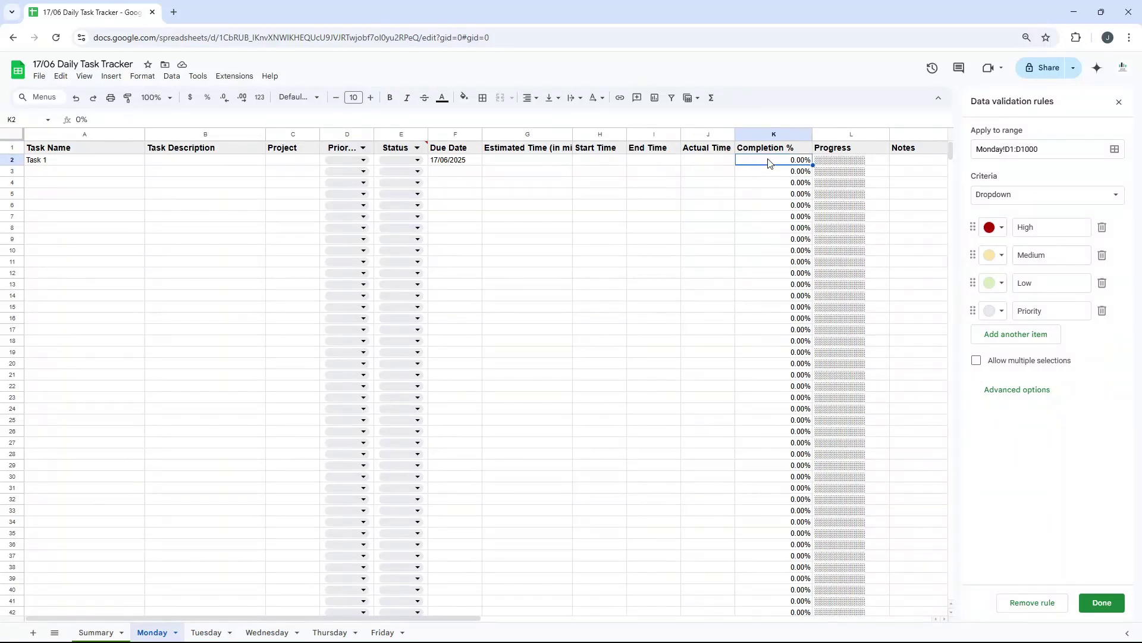
Close the data validation panel and display K2:K22 Completion % values as 0% without decimals
double_click(768, 158)
key("Escape")
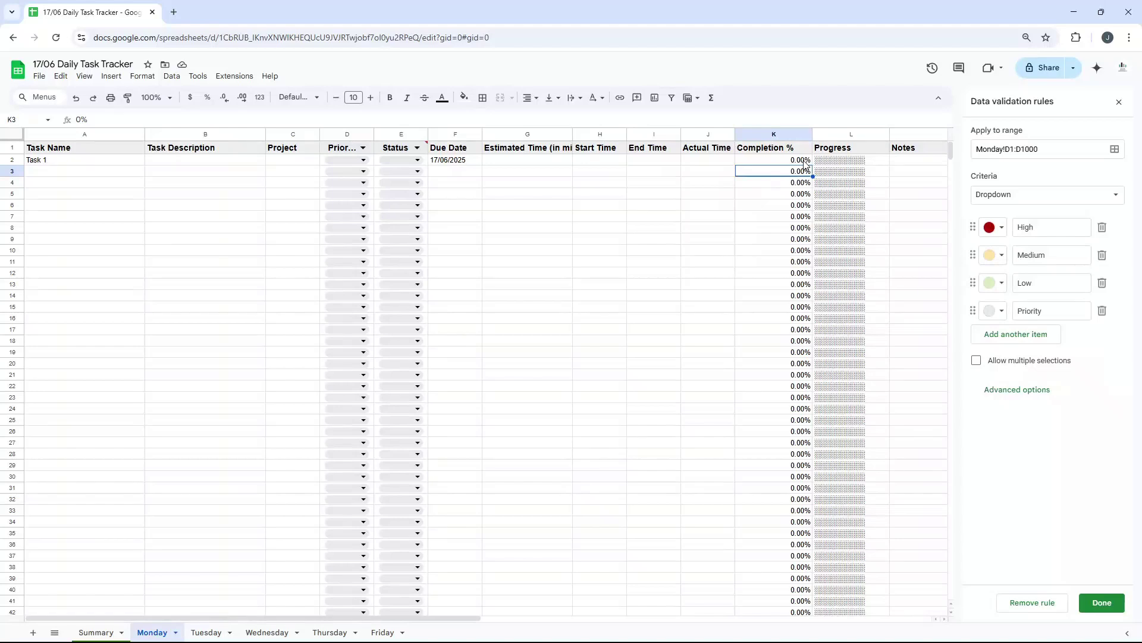
left_click(1119, 102)
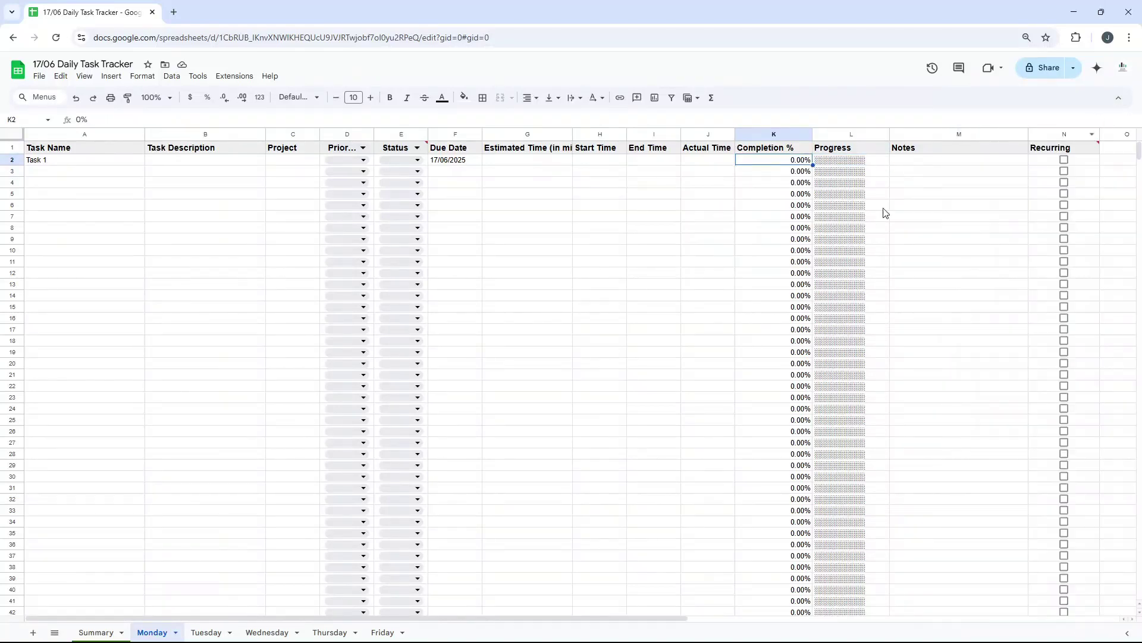
left_click(229, 102)
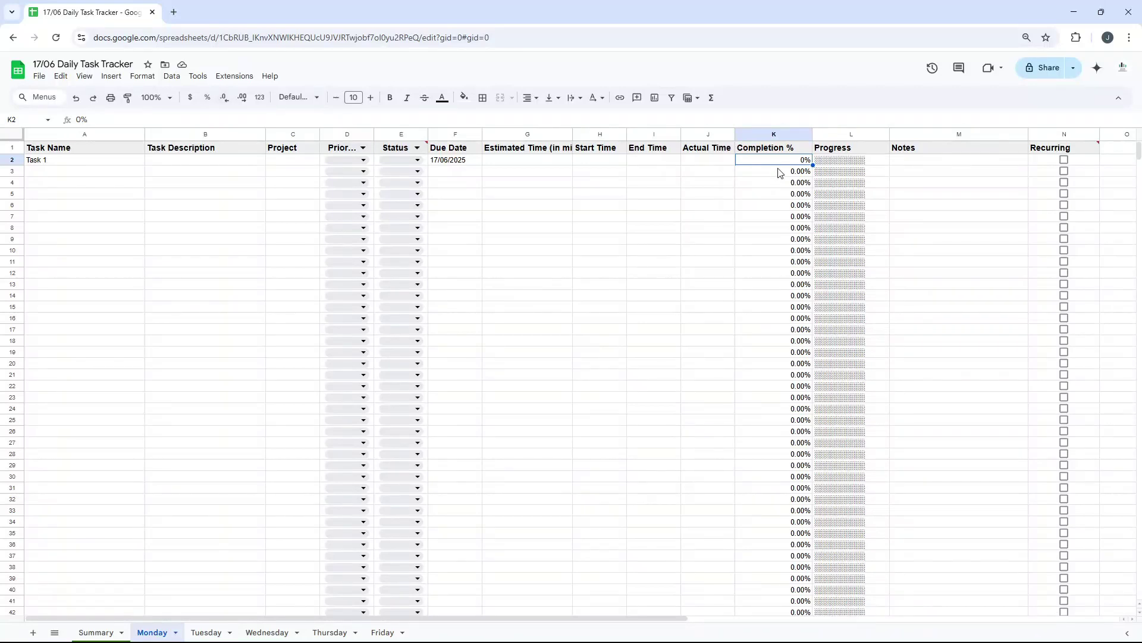
left_click_drag(770, 164, 785, 386)
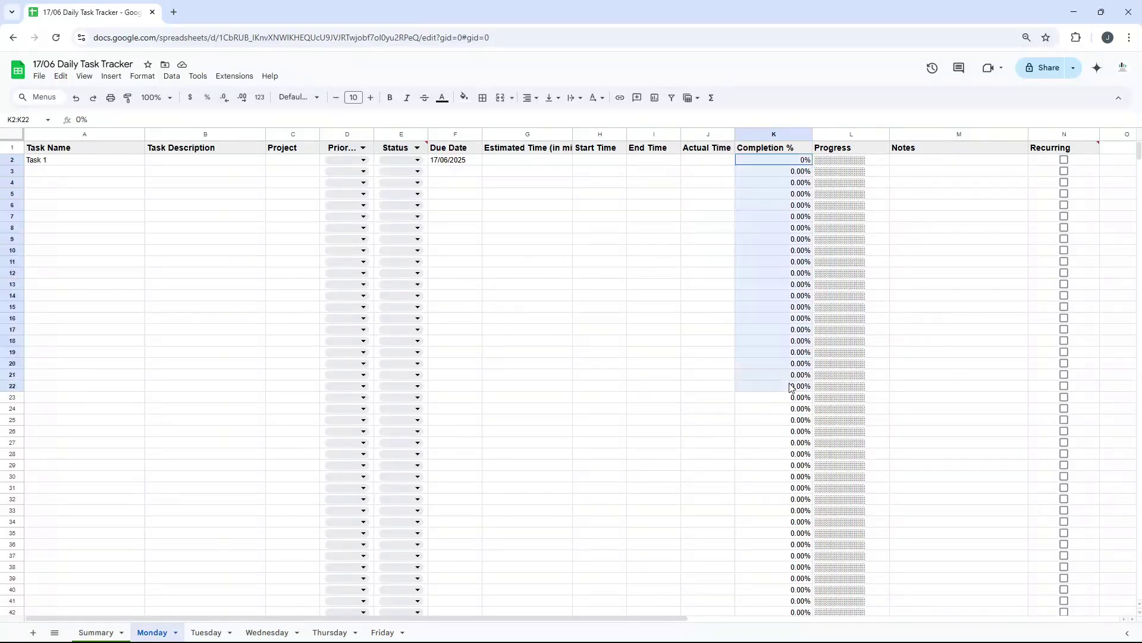
left_click(224, 98)
left_click(224, 97)
Enter 25% completion for the first task and check the REPT progress formula in L2
left_click(791, 163)
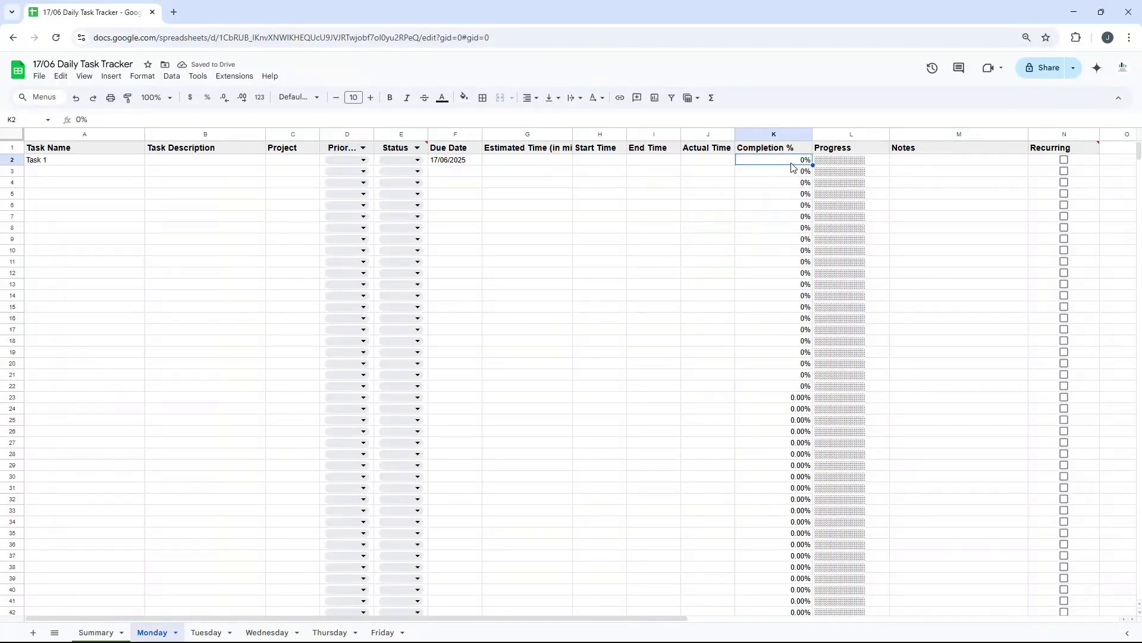
type("25%")
key("Return")
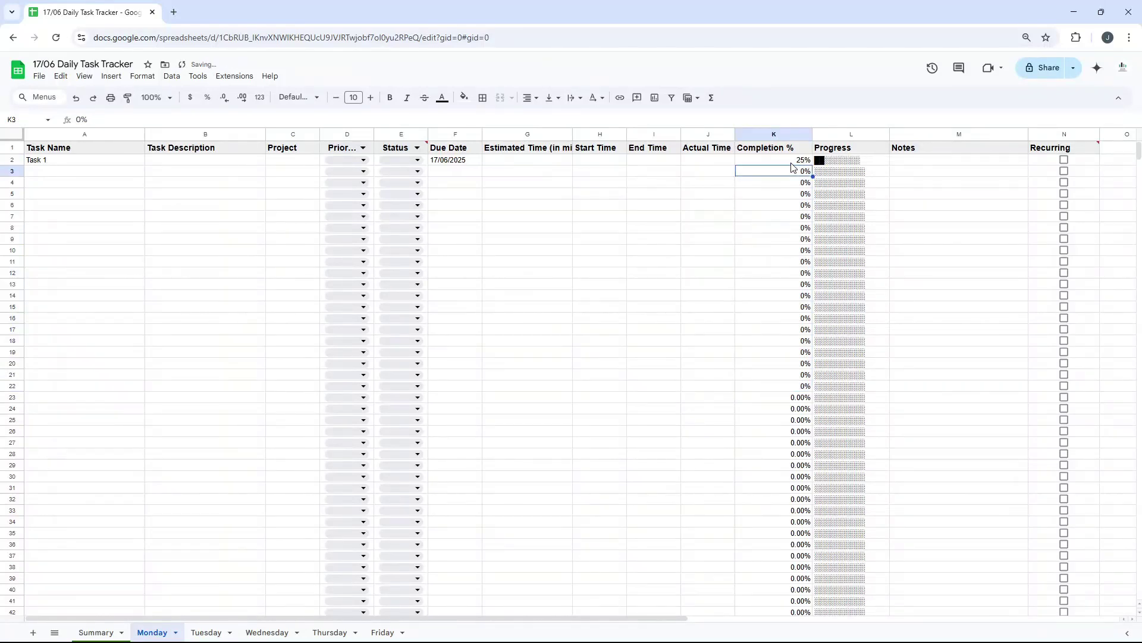
left_click(836, 163)
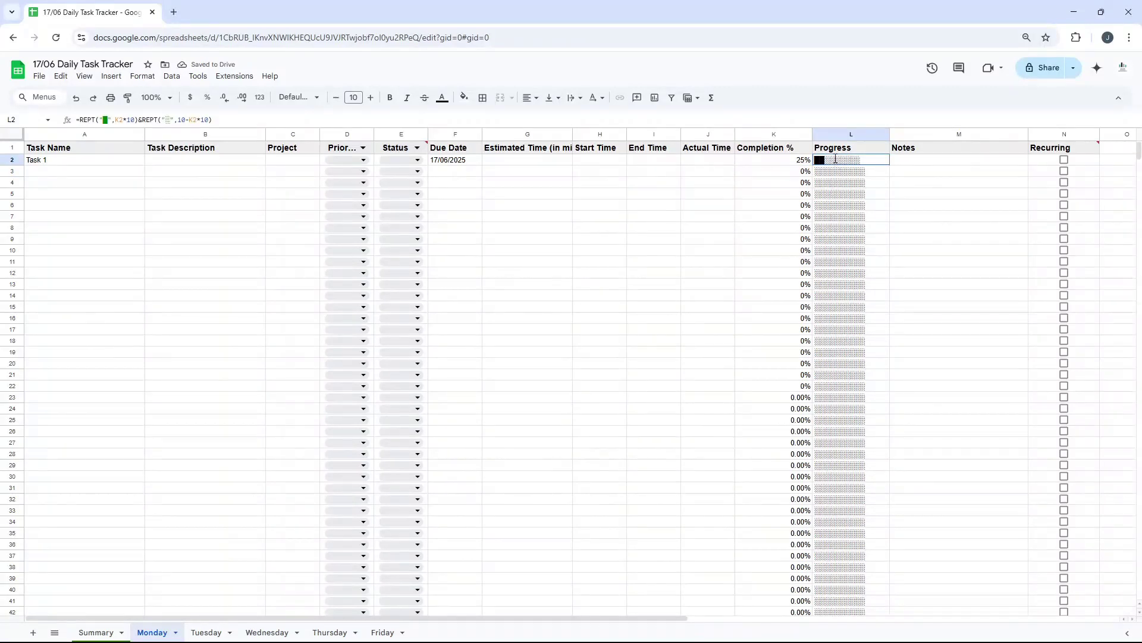
double_click(836, 161)
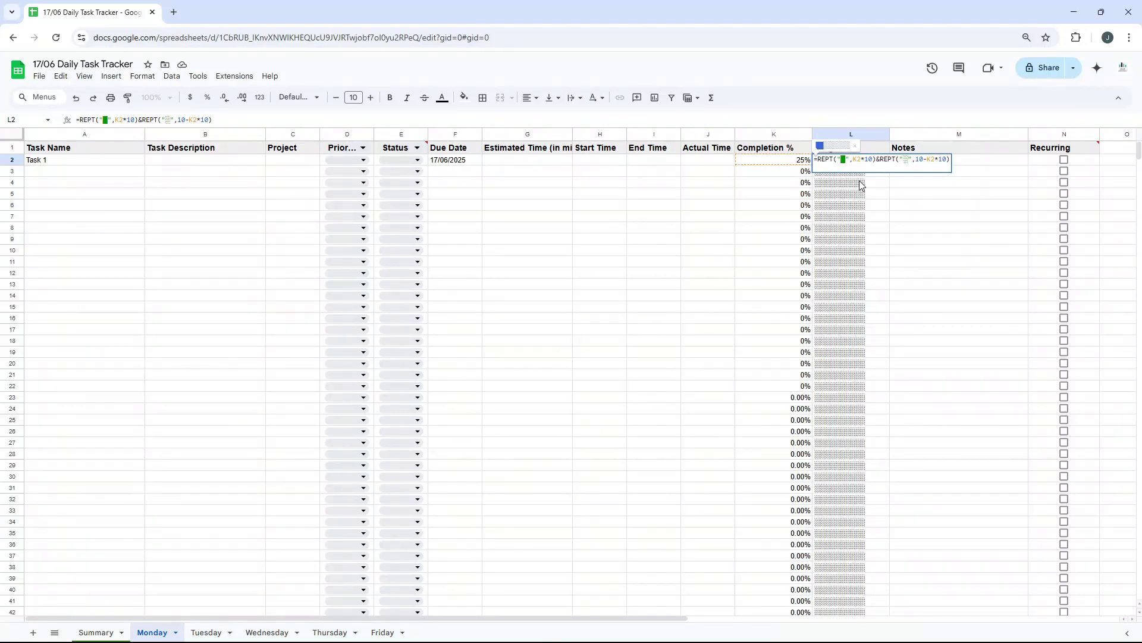
key("Return")
Enter completion values 100, 75 and 50 for the next three tasks
left_click(804, 172)
type("100")
key("Return")
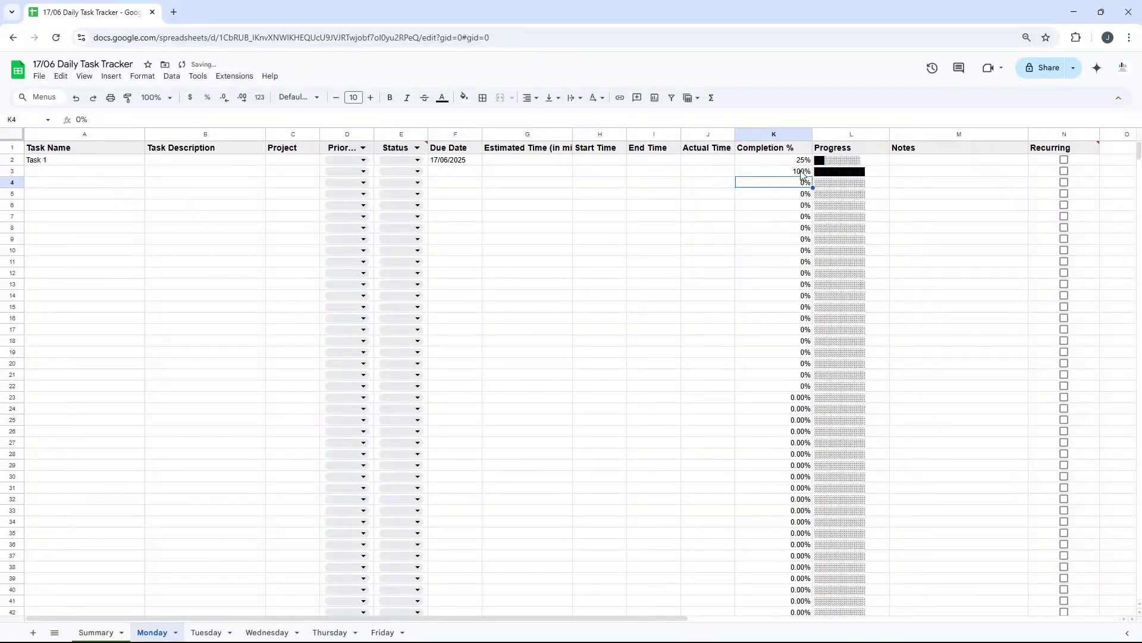
type("75")
key("Return")
type("50")
key("Return")
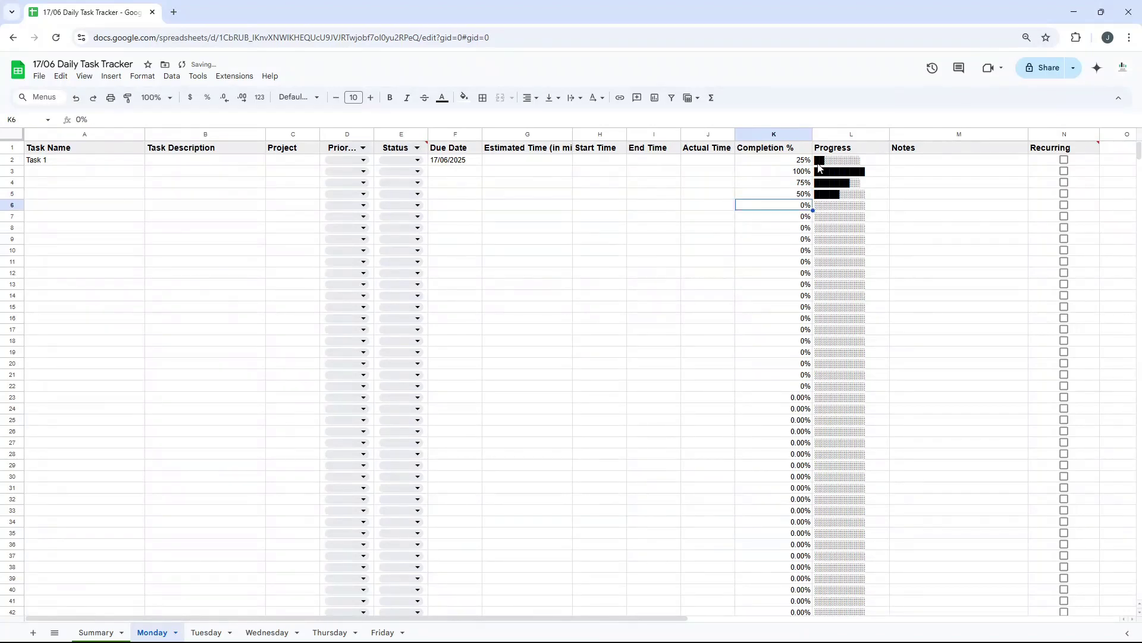
left_click(916, 161)
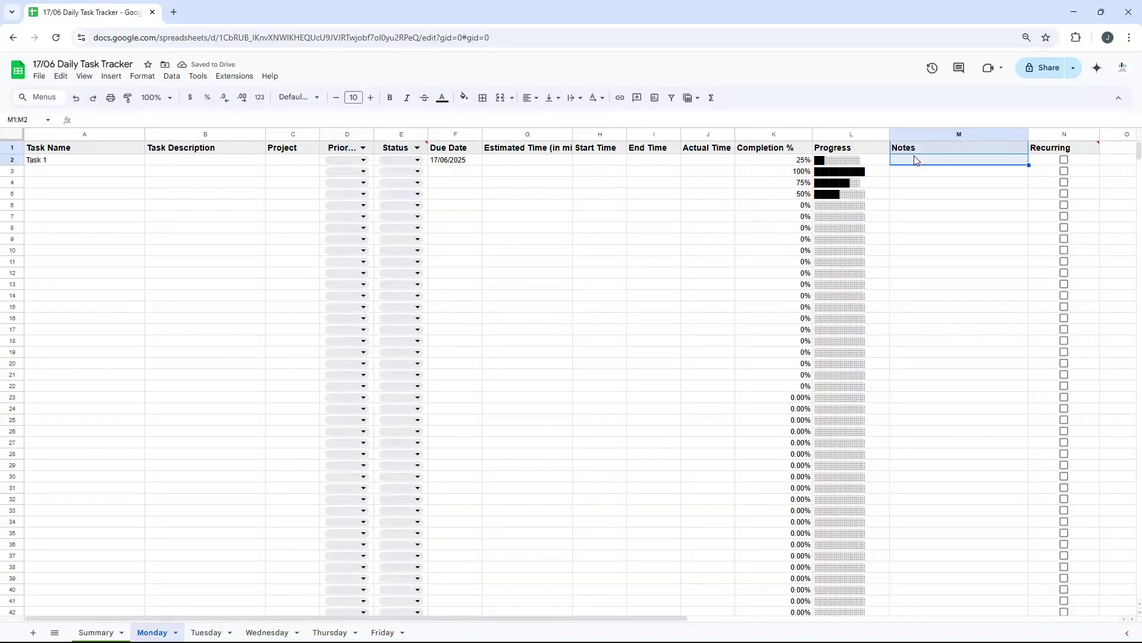
left_click(928, 162)
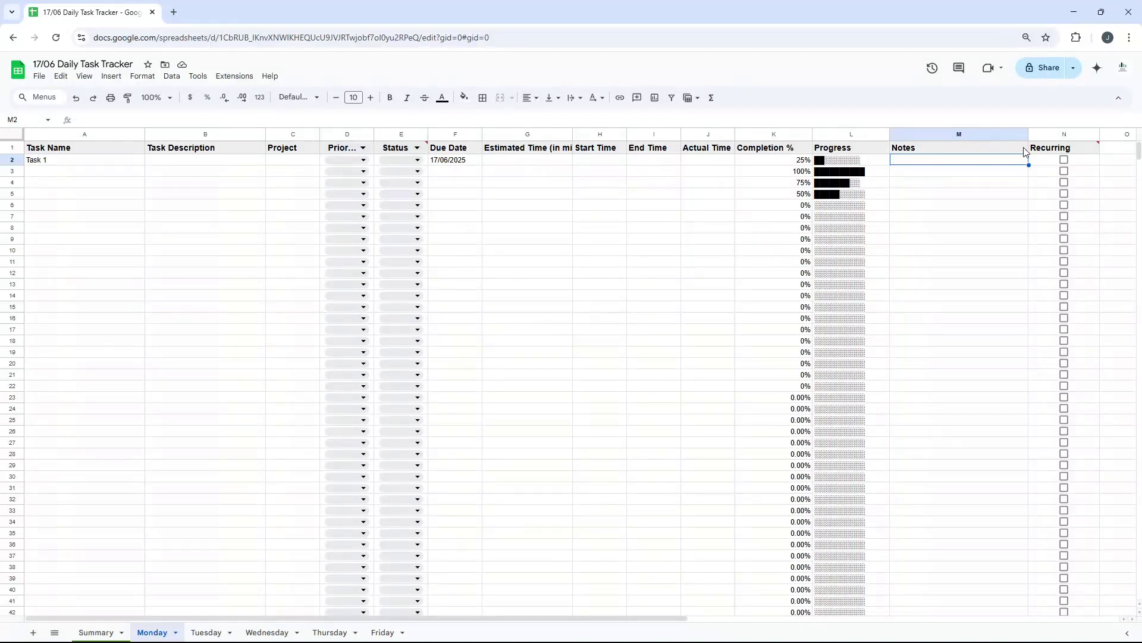
left_click(1064, 159)
left_click(1065, 172)
left_click(1065, 160)
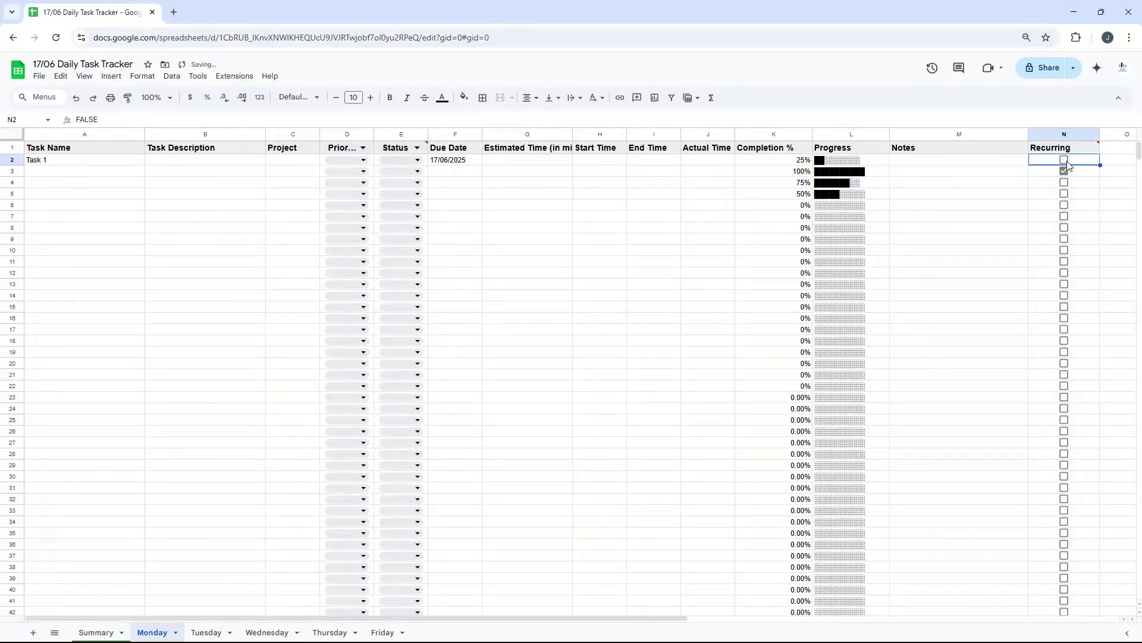
left_click(1065, 172)
left_click(1064, 160)
left_click(1064, 159)
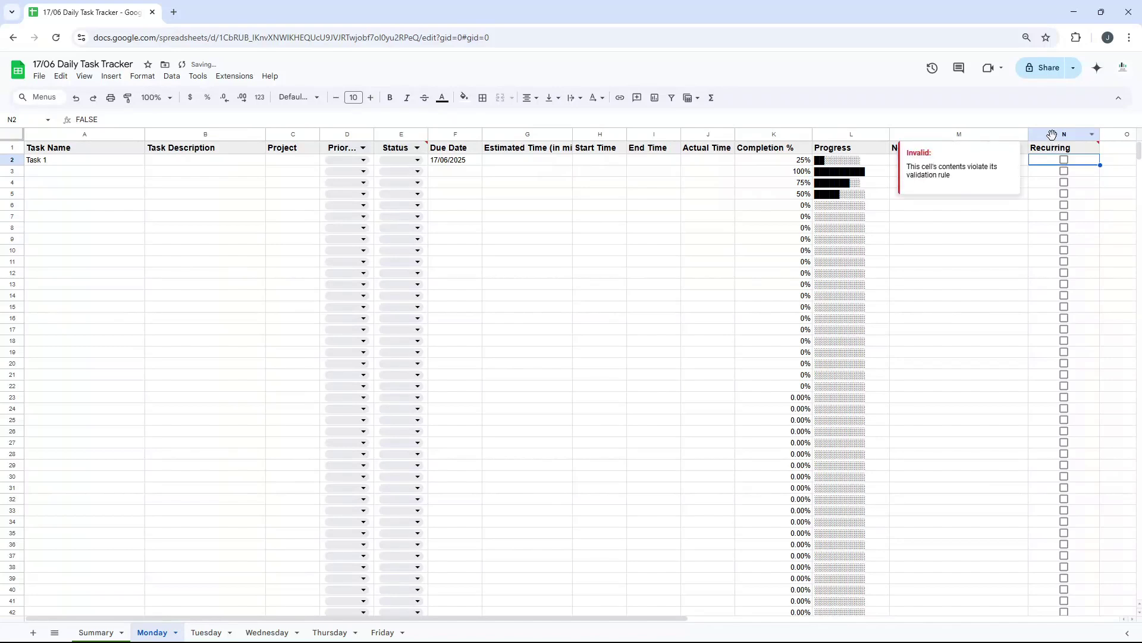
left_click(1049, 134)
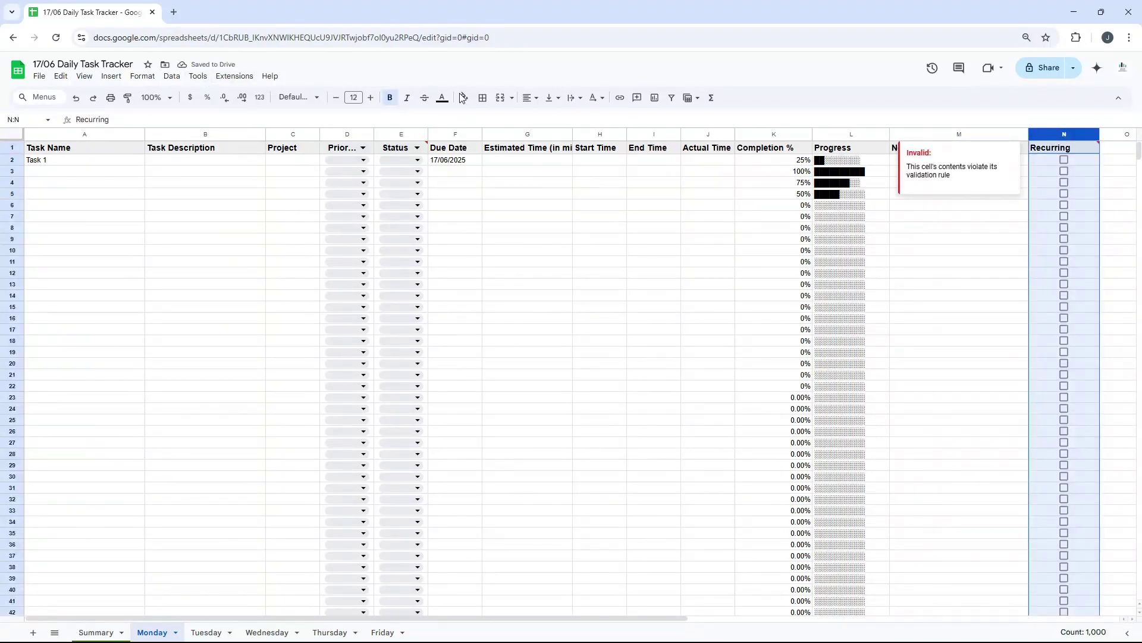
right_click(1055, 133)
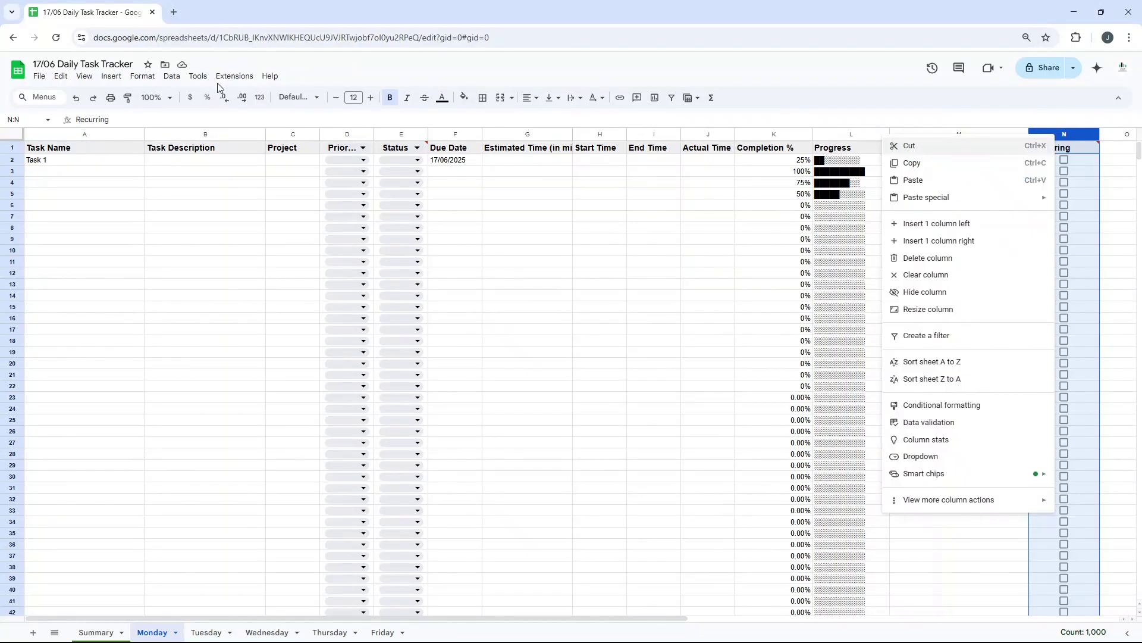
left_click(198, 76)
mouse_move(179, 80)
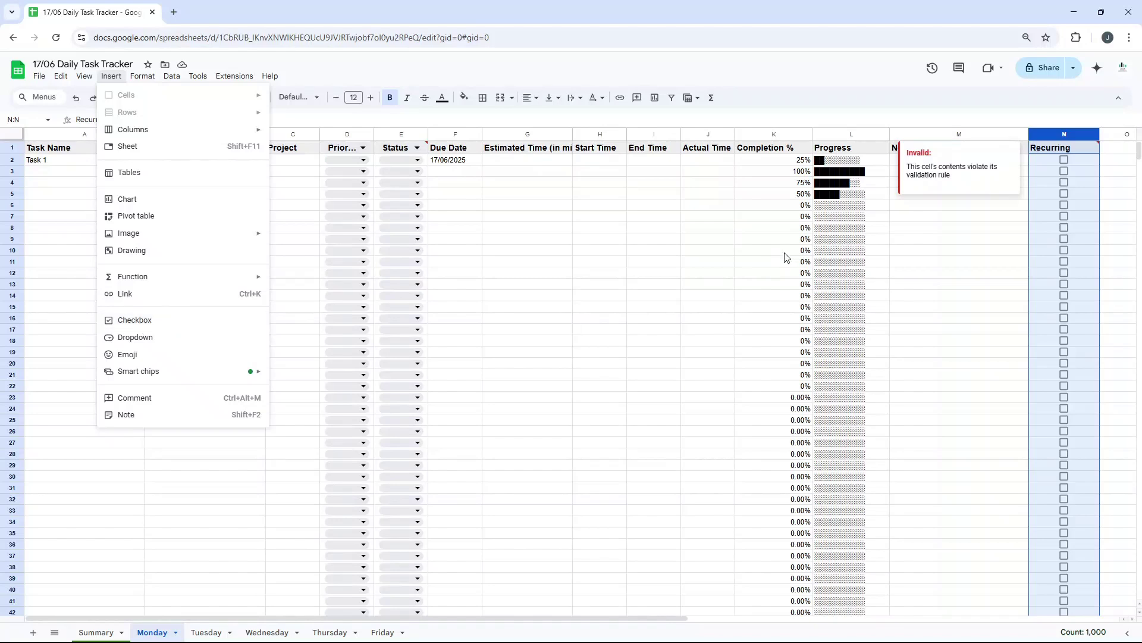
left_click(1018, 241)
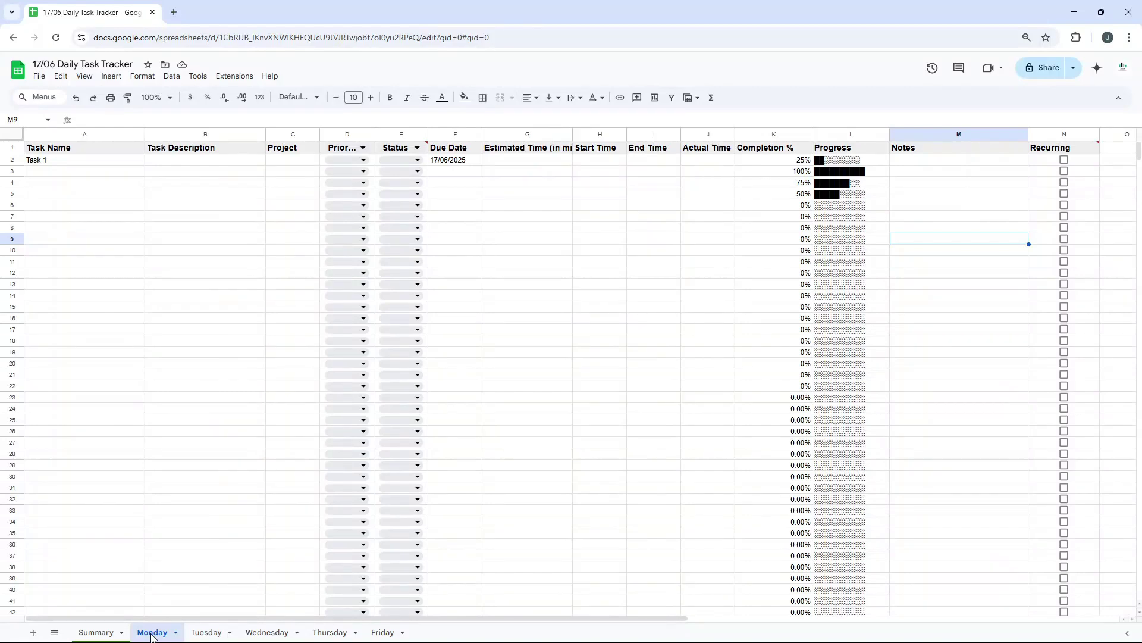
Review the Tuesday columns, including Notes and Recurring, then the Wednesday, Thursday and Friday sheets
left_click(175, 632)
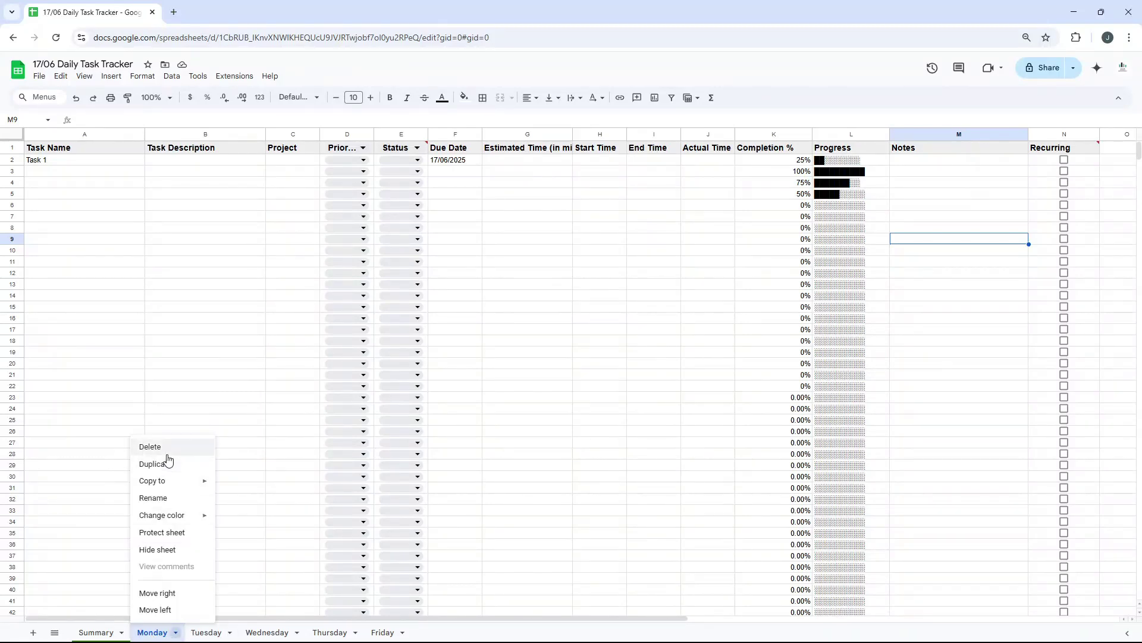
left_click(206, 632)
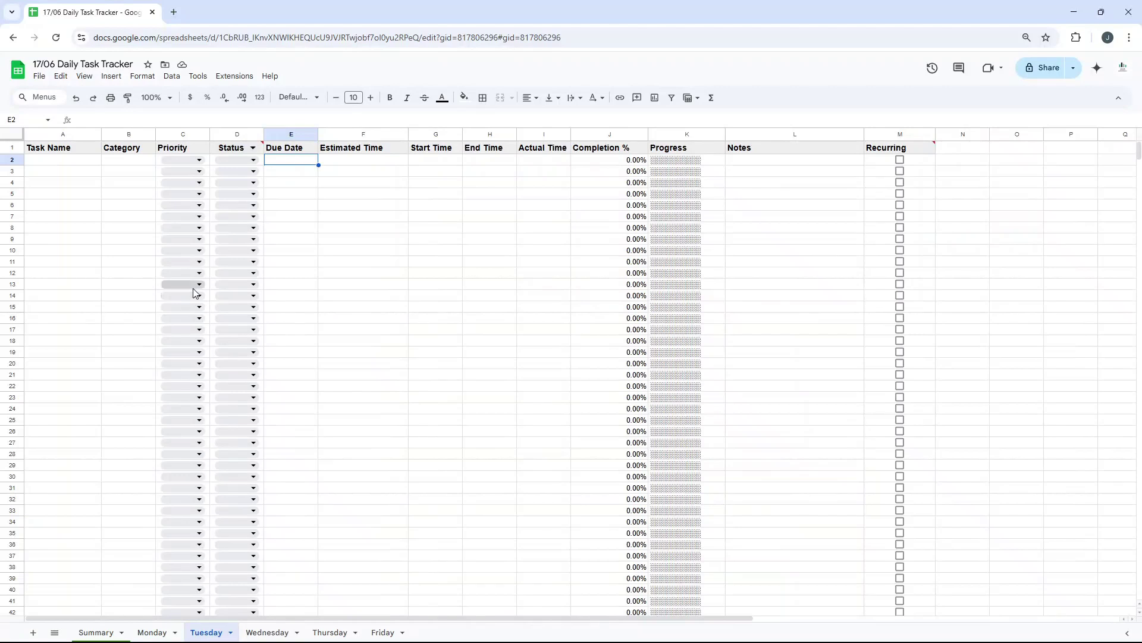
left_click(189, 161)
left_click(860, 162)
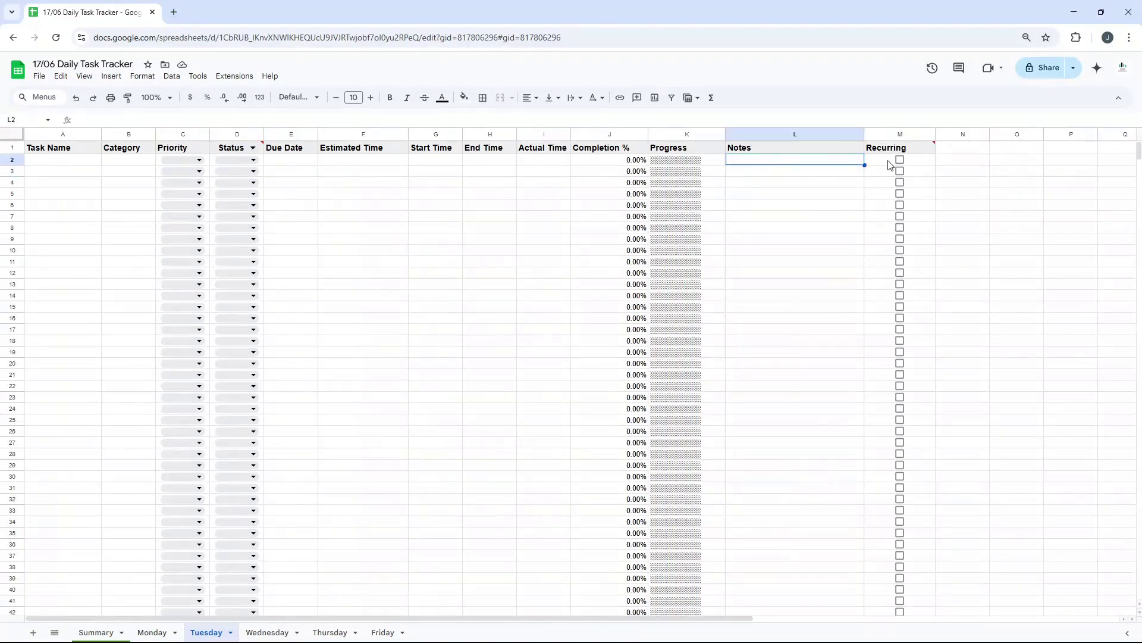
left_click(279, 632)
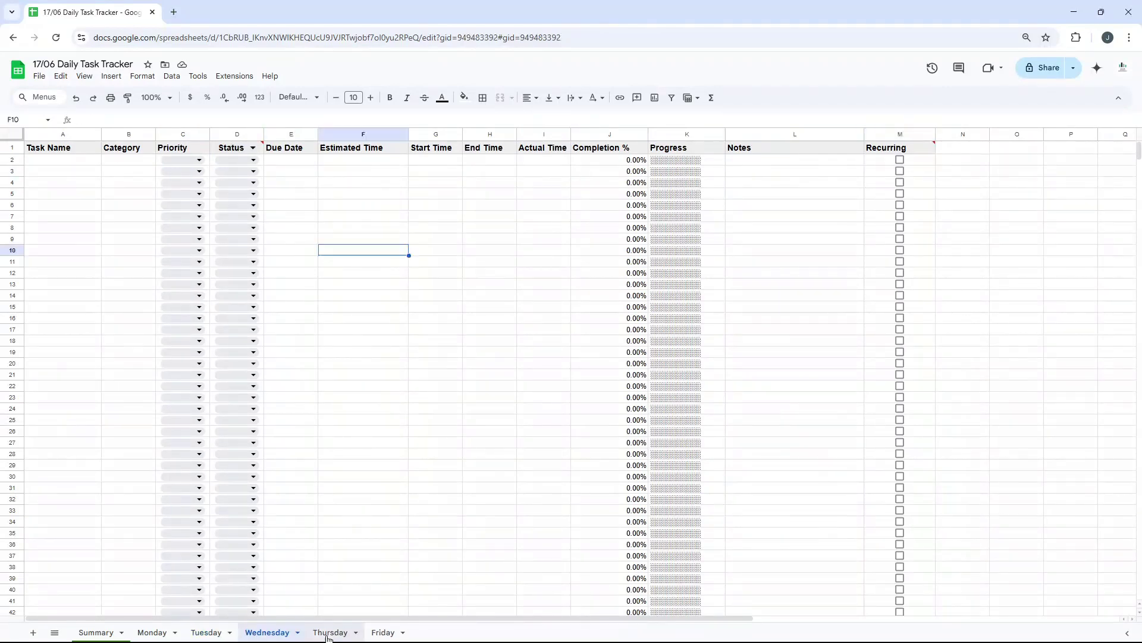
left_click(330, 633)
left_click(386, 632)
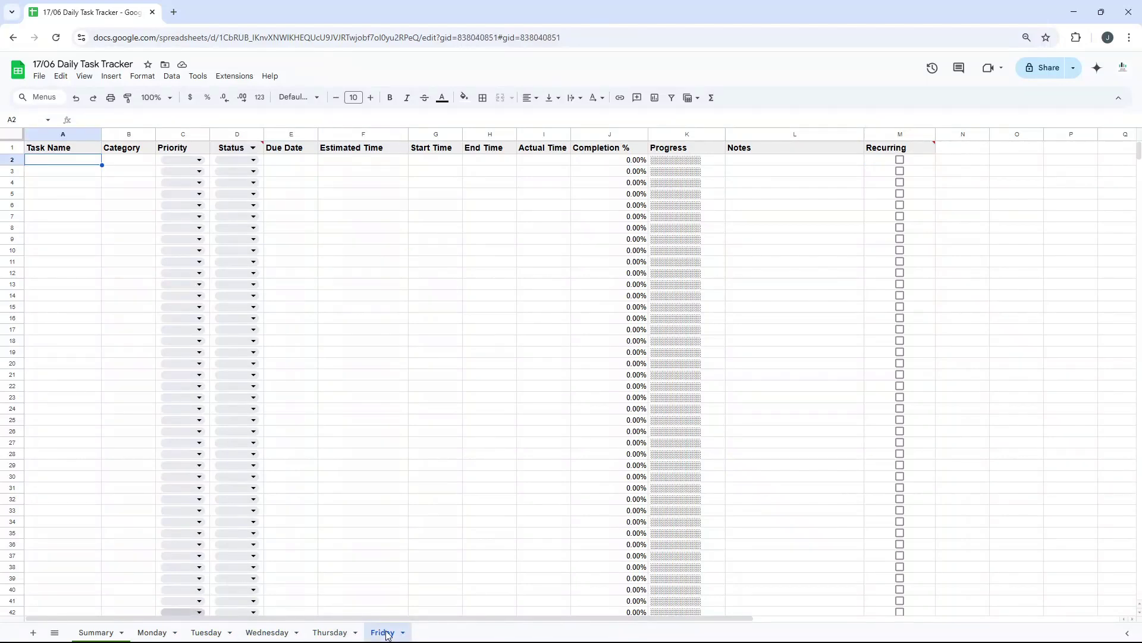
left_click(113, 629)
Check the Summary formulas for Tuesday's total in C5, Wednesday's in C6 and the SUM total row
left_click(159, 499)
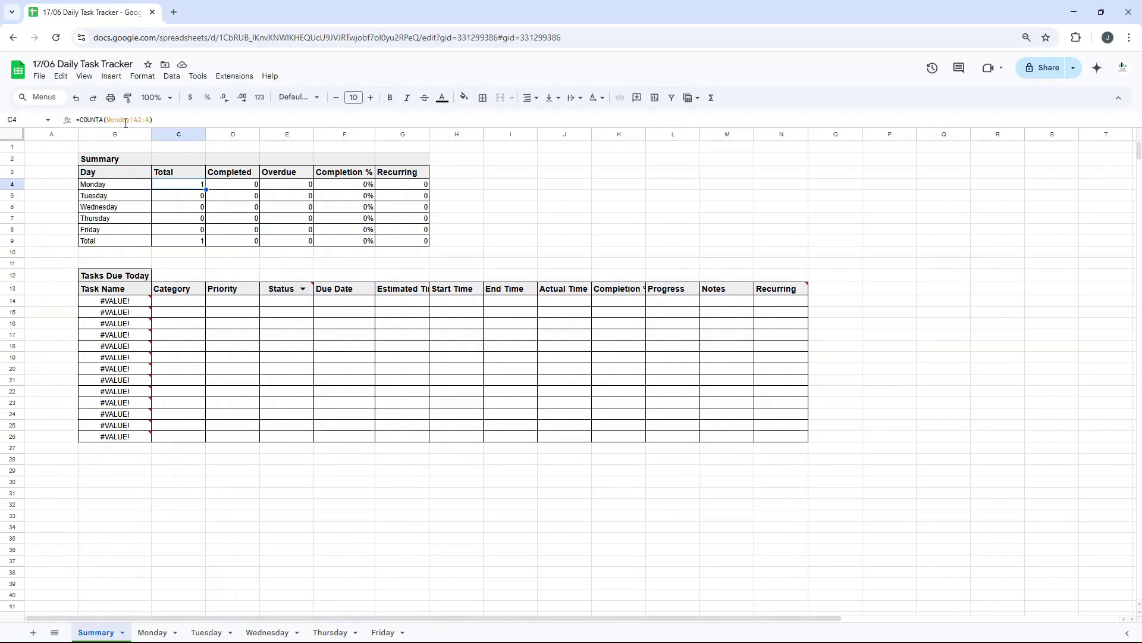
left_click(182, 200)
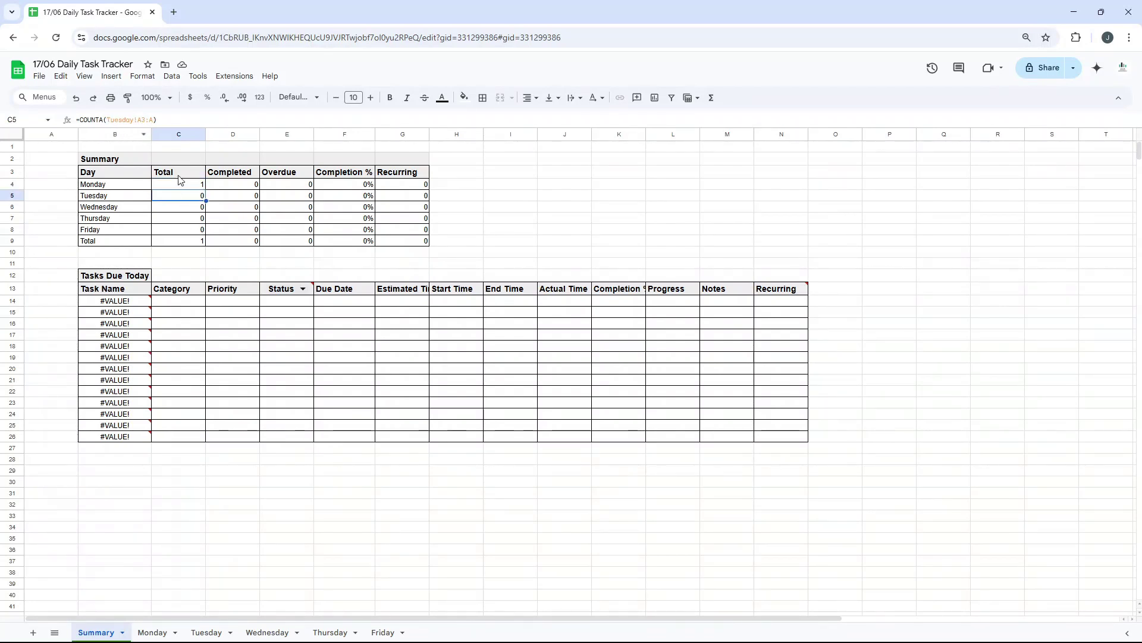
left_click(188, 208)
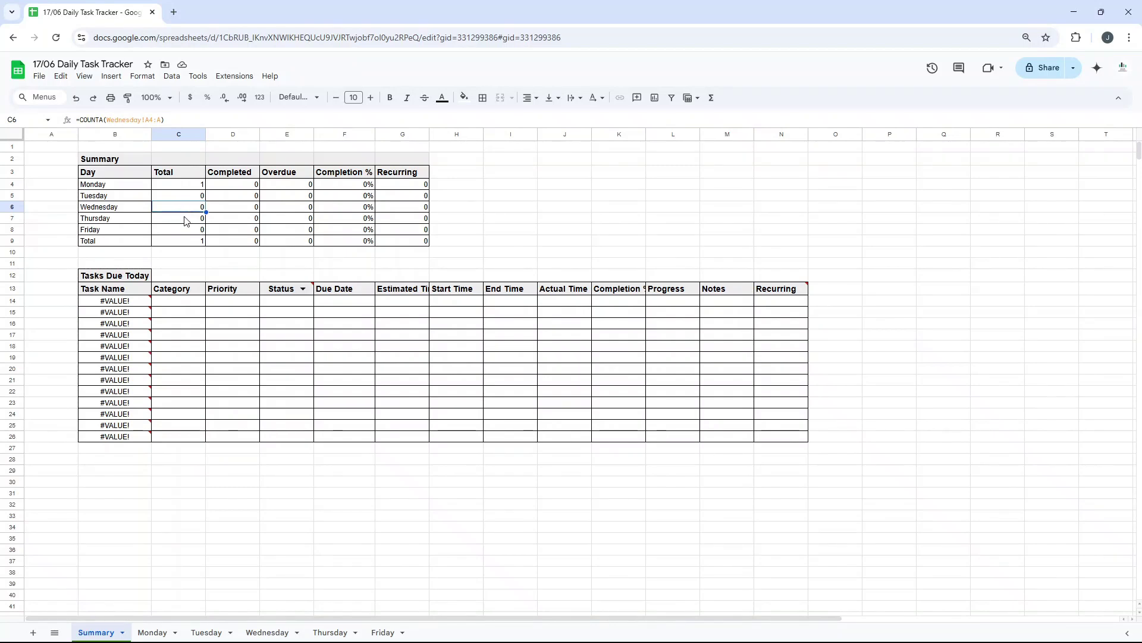
left_click(197, 241)
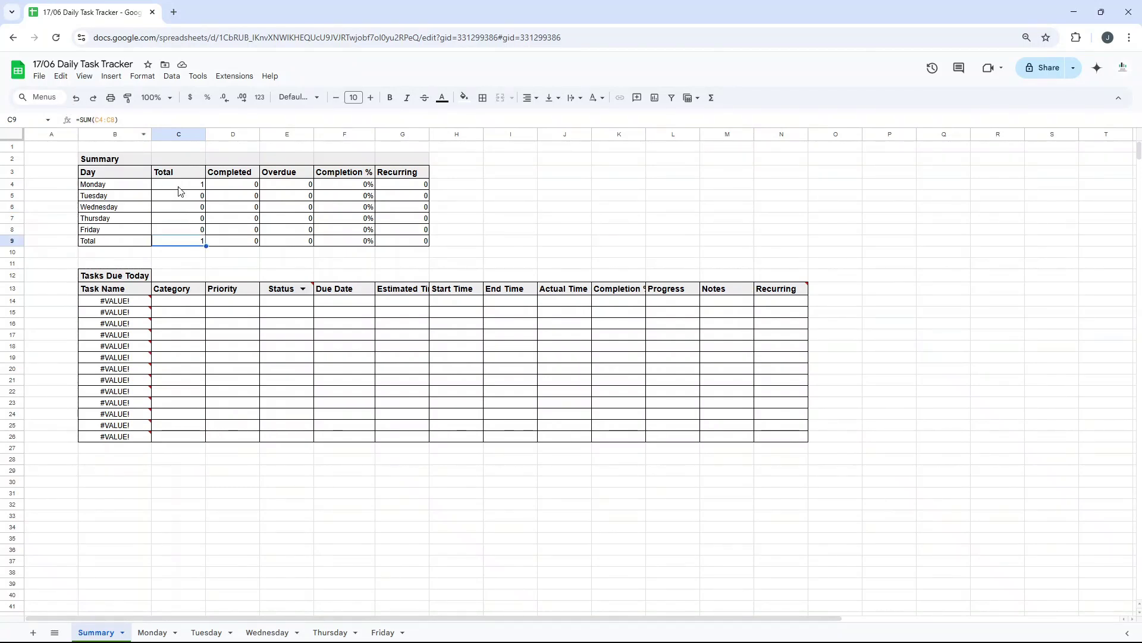
Enter 'Task Name' in Tuesday's A2 and check Tuesday's count on the Summary
left_click(205, 632)
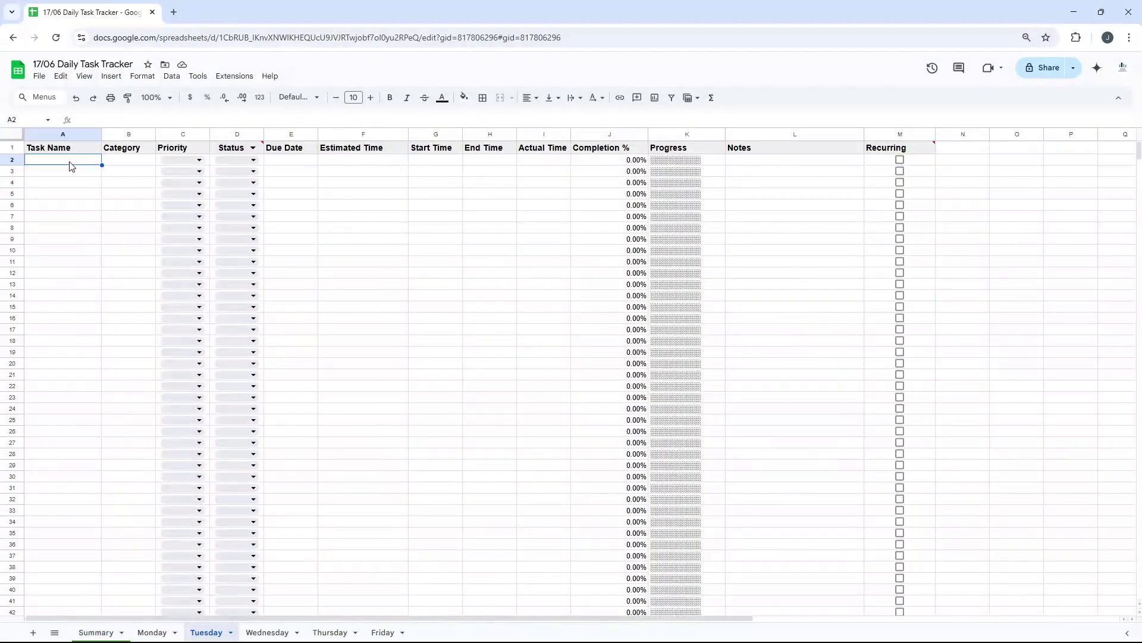
type("Task Name")
key("Return")
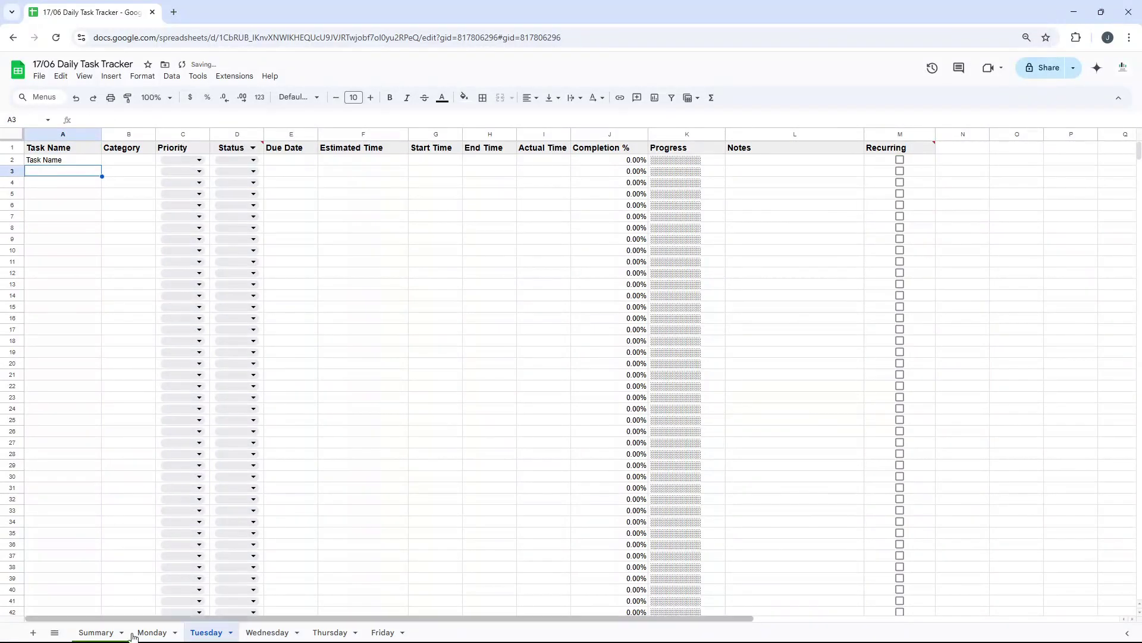
left_click(98, 632)
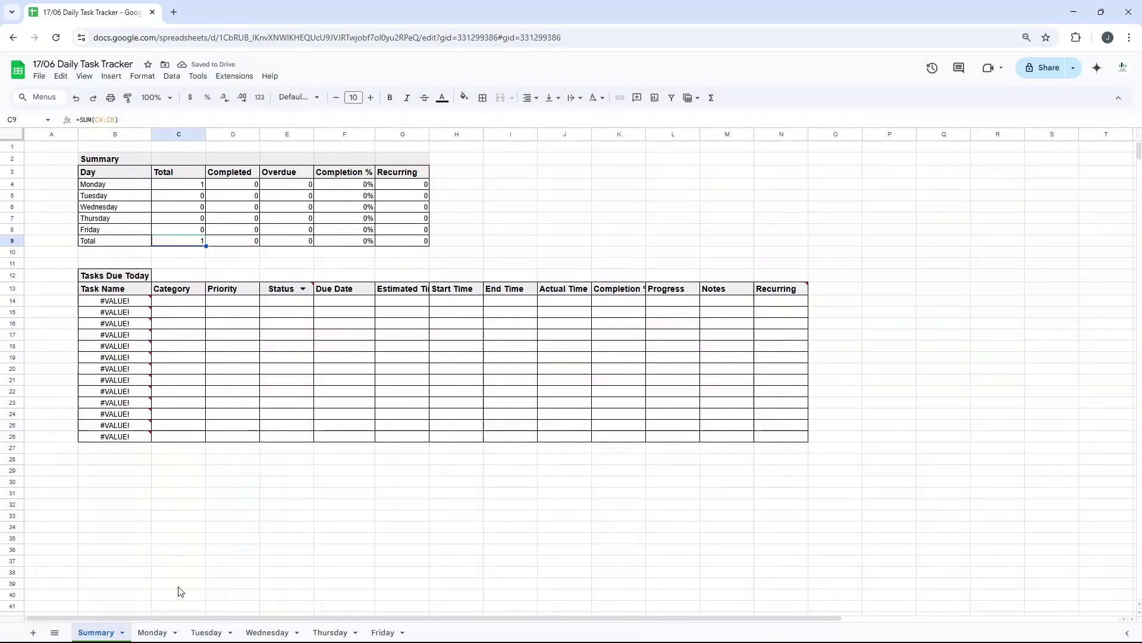
Change Tuesday's A2 entry to 'Task 2' and return to the Summary sheet
left_click(203, 632)
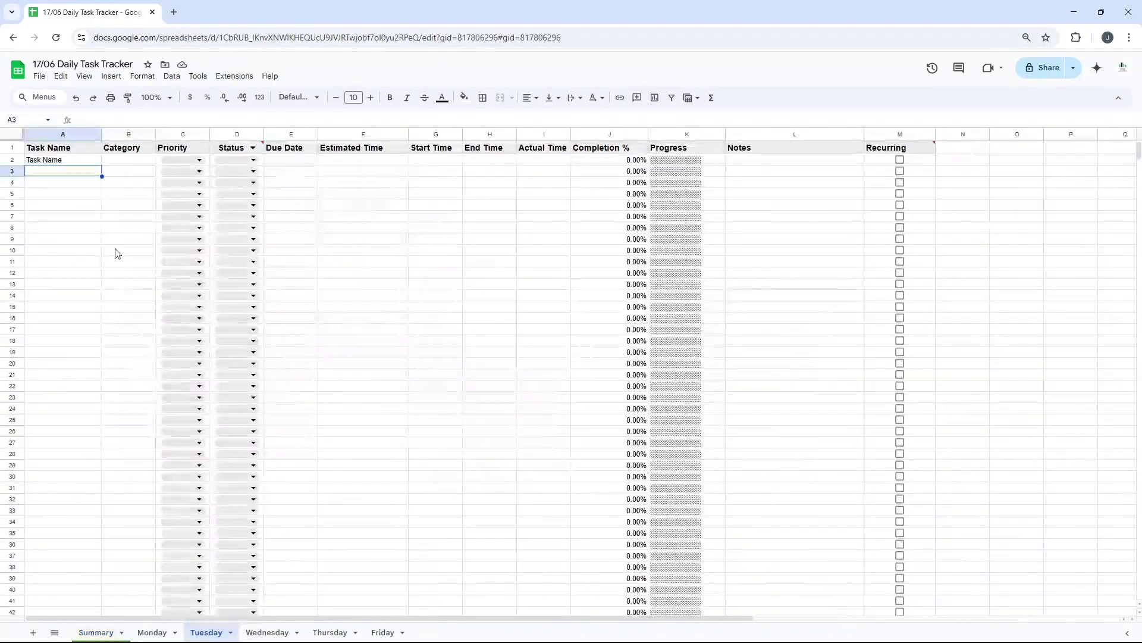
left_click(85, 160)
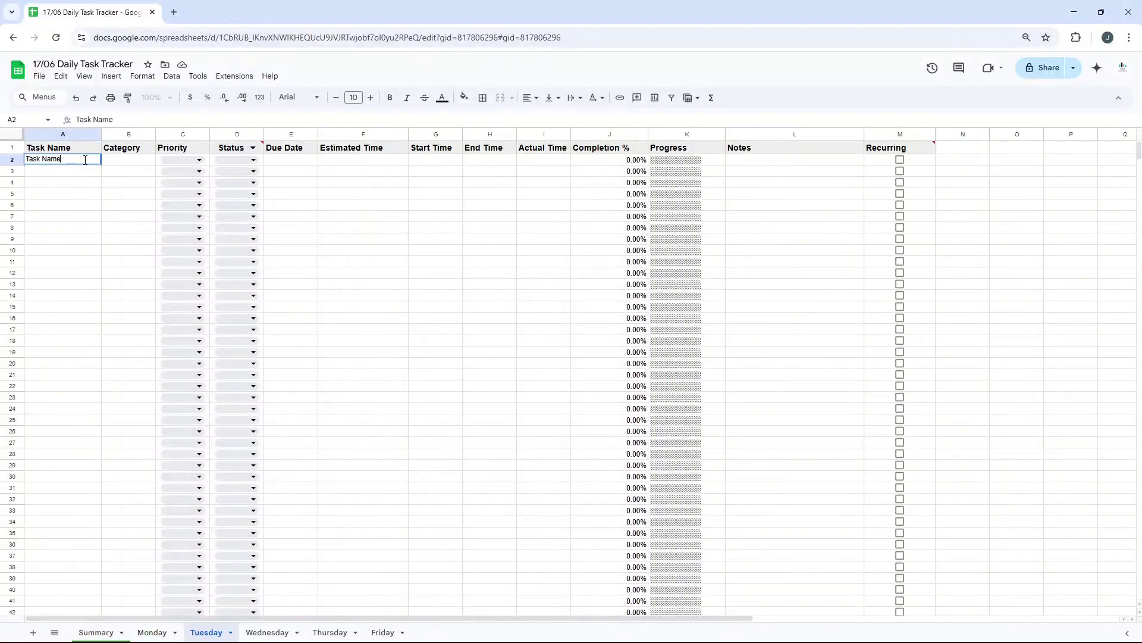
double_click(59, 159)
type("2")
key("Return")
key("ctrl+shift+Page_Up")
key("ctrl+shift+Page_Up")
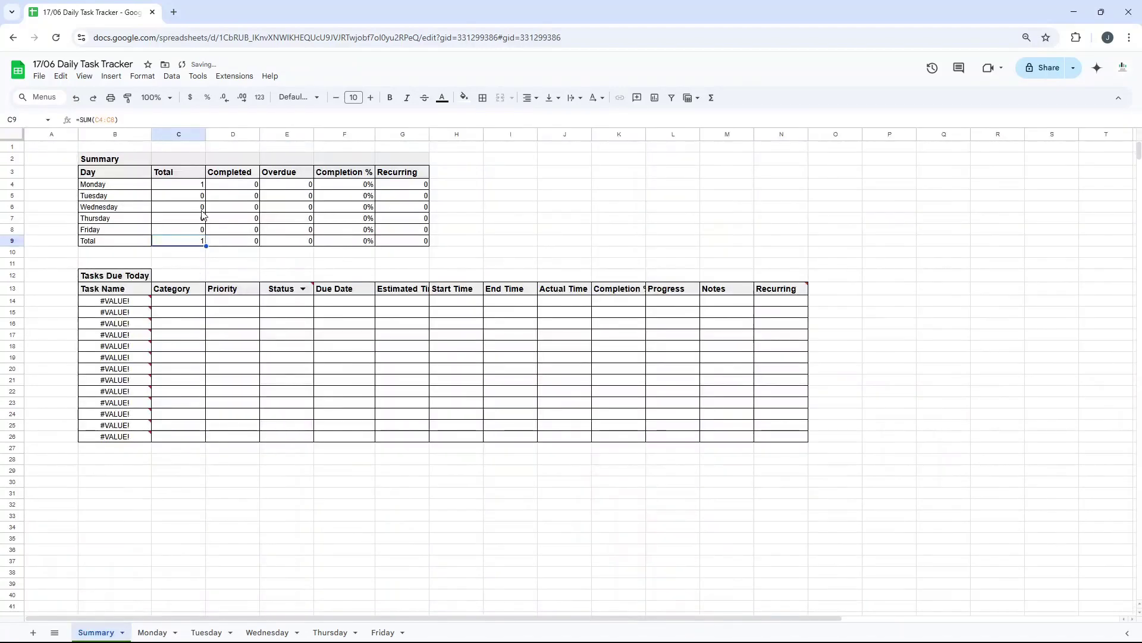
Inspect Monday's C4 total, then remove the row number from Tuesday's C5 COUNTA range to cover column A
double_click(196, 199)
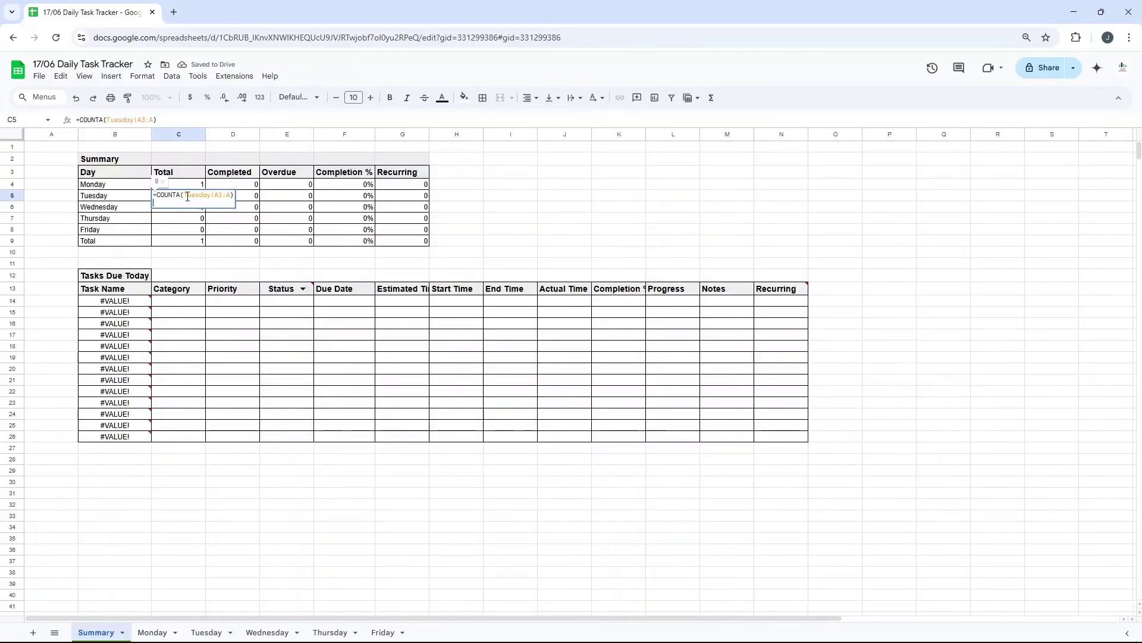
left_click(216, 195)
left_click(208, 185)
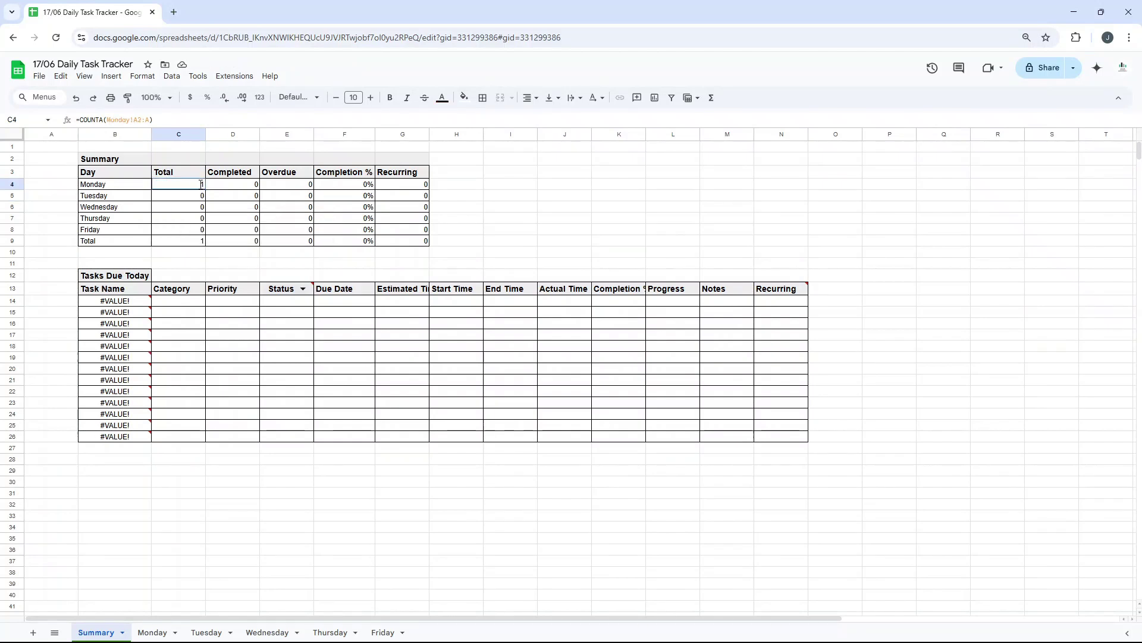
double_click(209, 186)
key("Return")
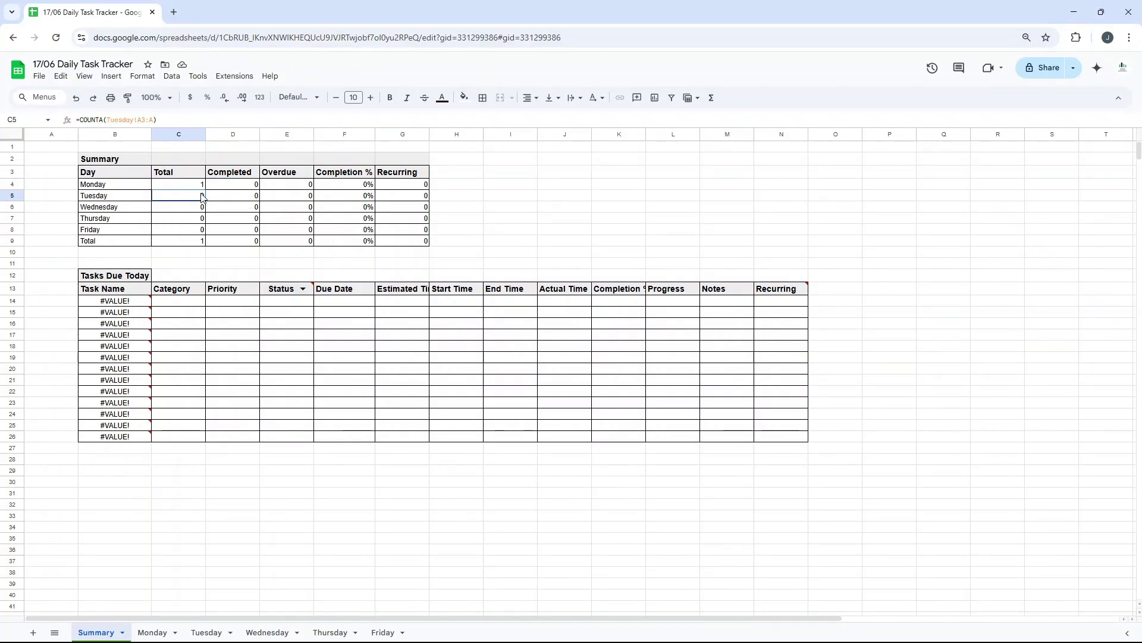
double_click(202, 194)
left_click(222, 198)
key("BackSpace")
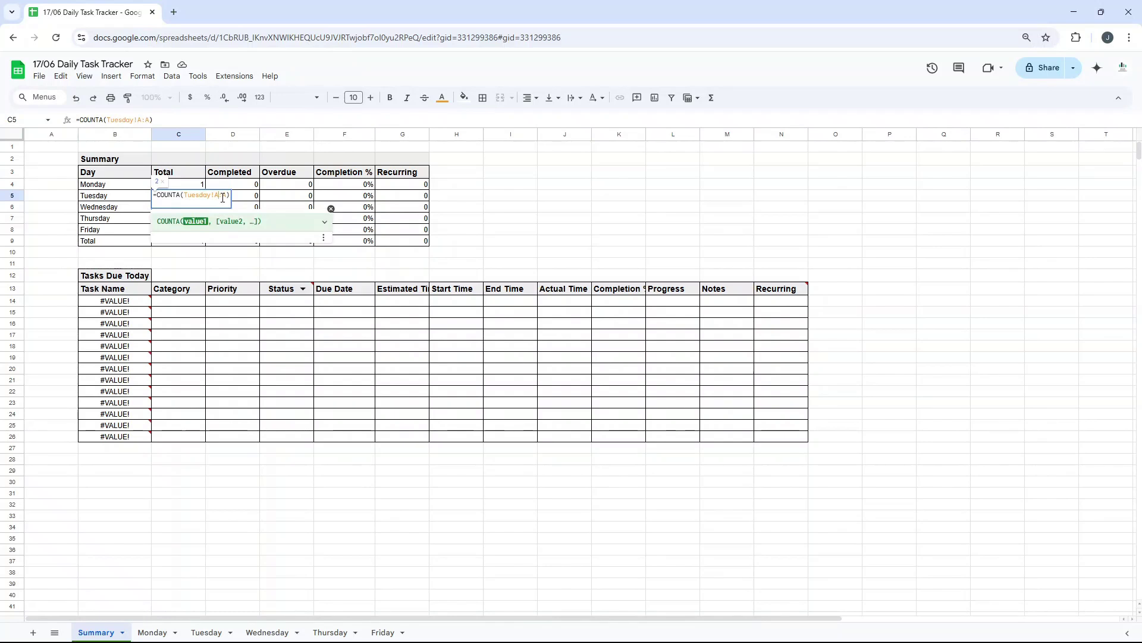
key("Return")
Make Wednesday's C6 and Thursday's C7 totals count all of column A, e.g. =COUNTA(Thursday!A:A)
double_click(204, 208)
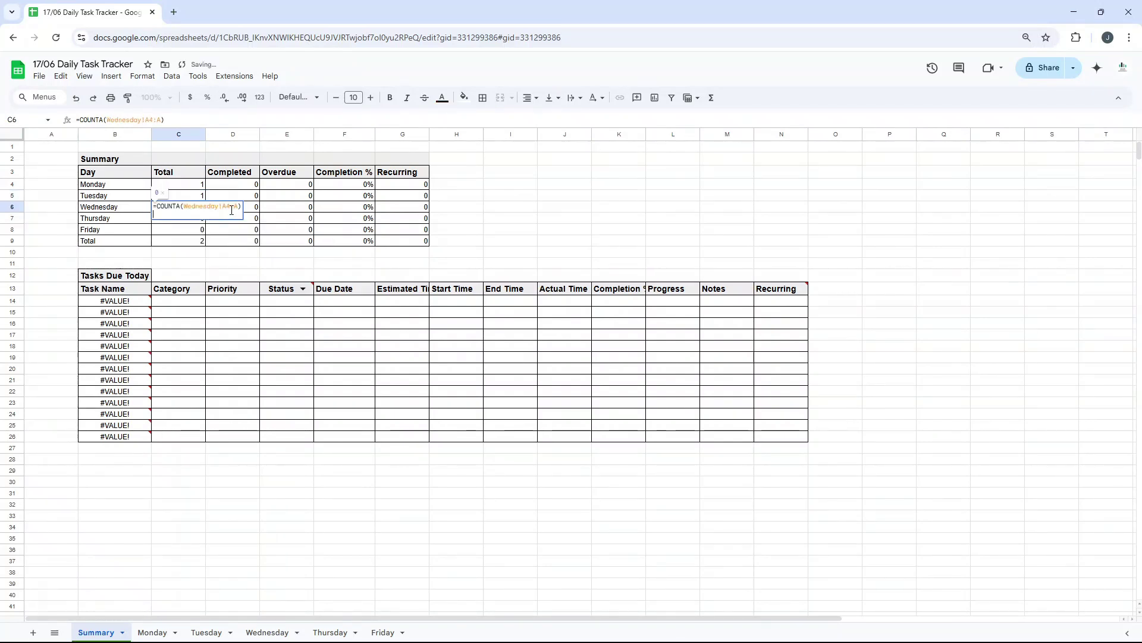
left_click(230, 206)
key("BackSpace")
key("Return")
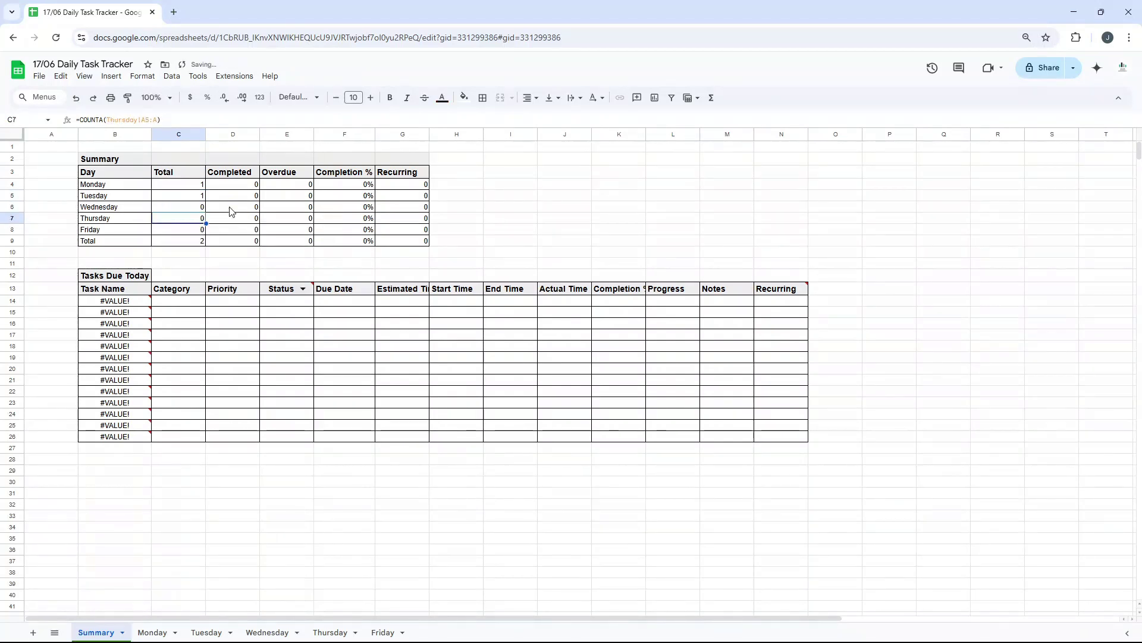
double_click(203, 220)
left_click(226, 219)
key("BackSpace")
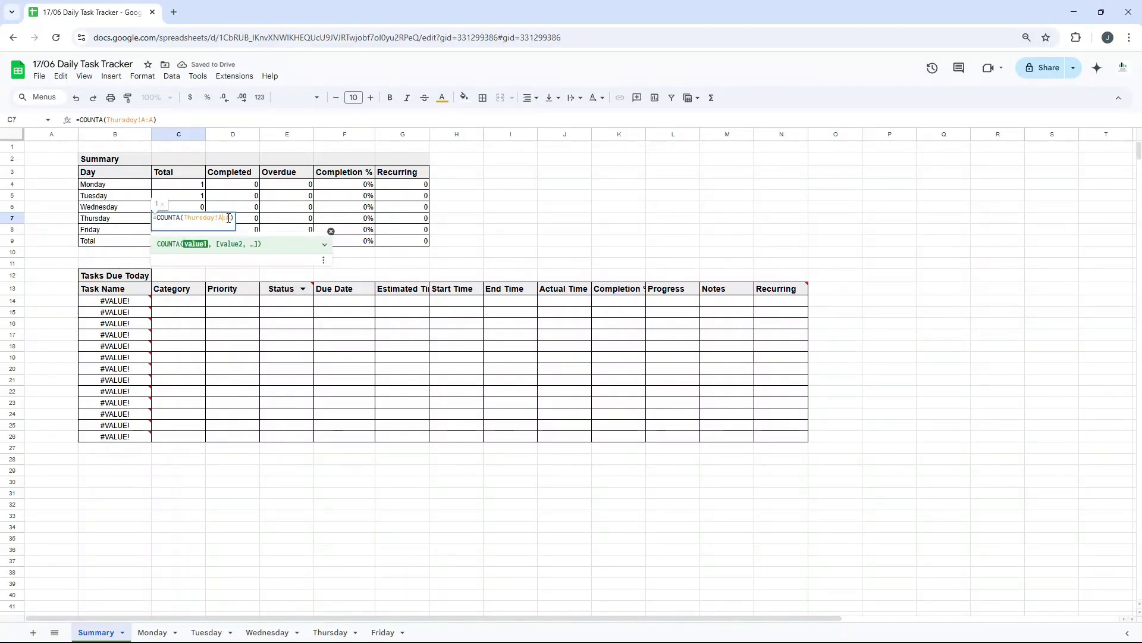
key("Return")
Fix Friday's C8 total to =COUNTA(Friday!A:A) by deleting the 6 from its range
double_click(202, 232)
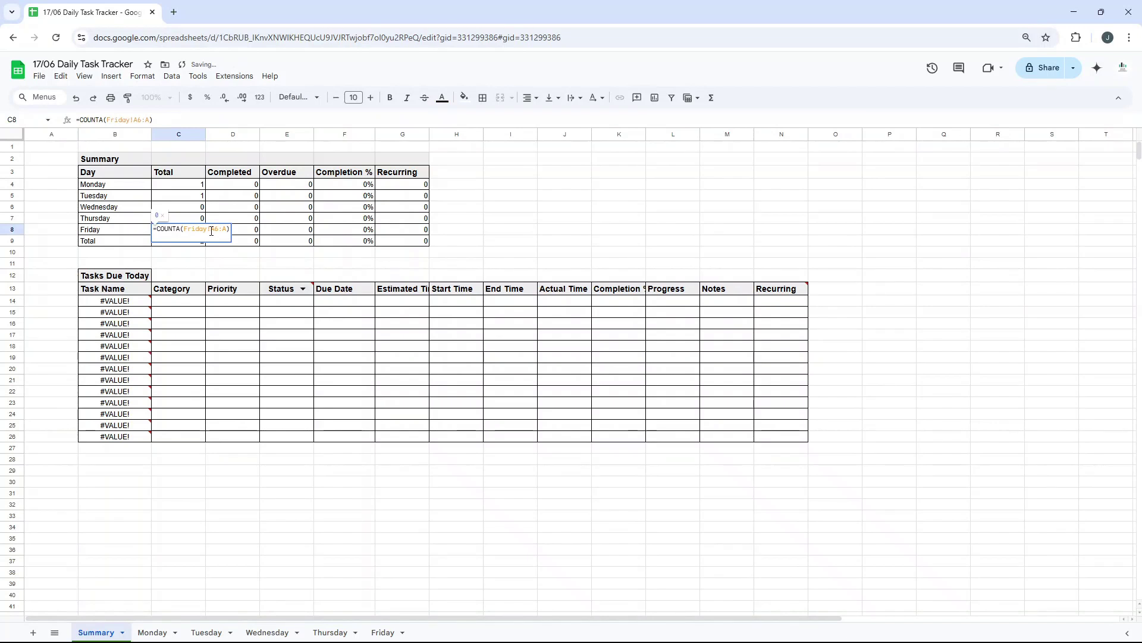
left_click(219, 230)
key("BackSpace")
key("Return")
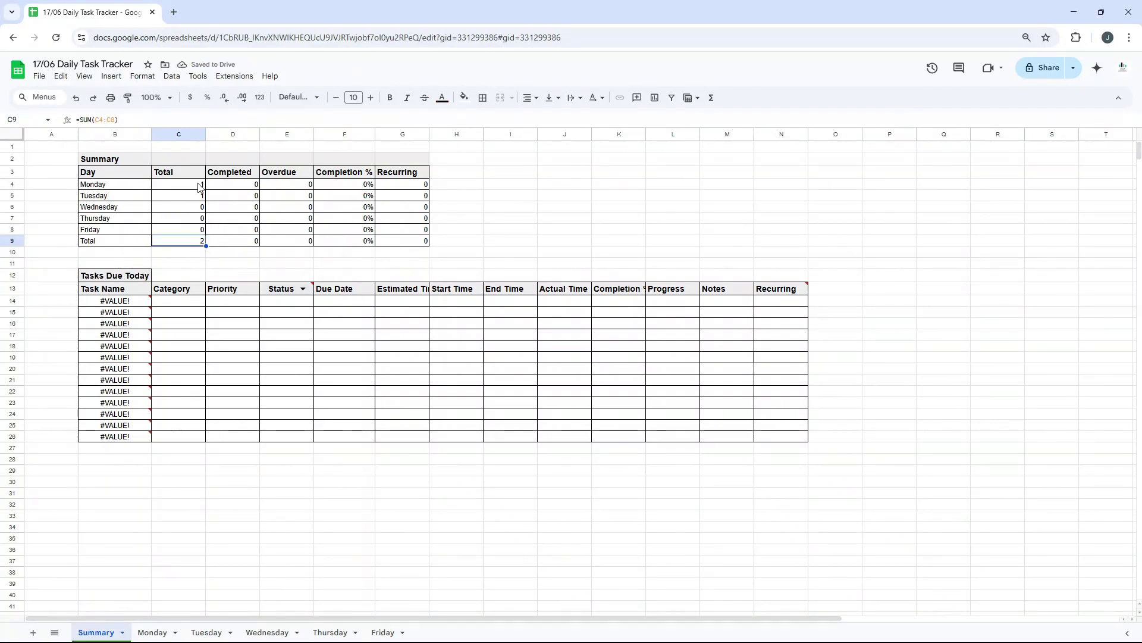
left_click_drag(201, 184, 232, 240)
left_click(227, 188)
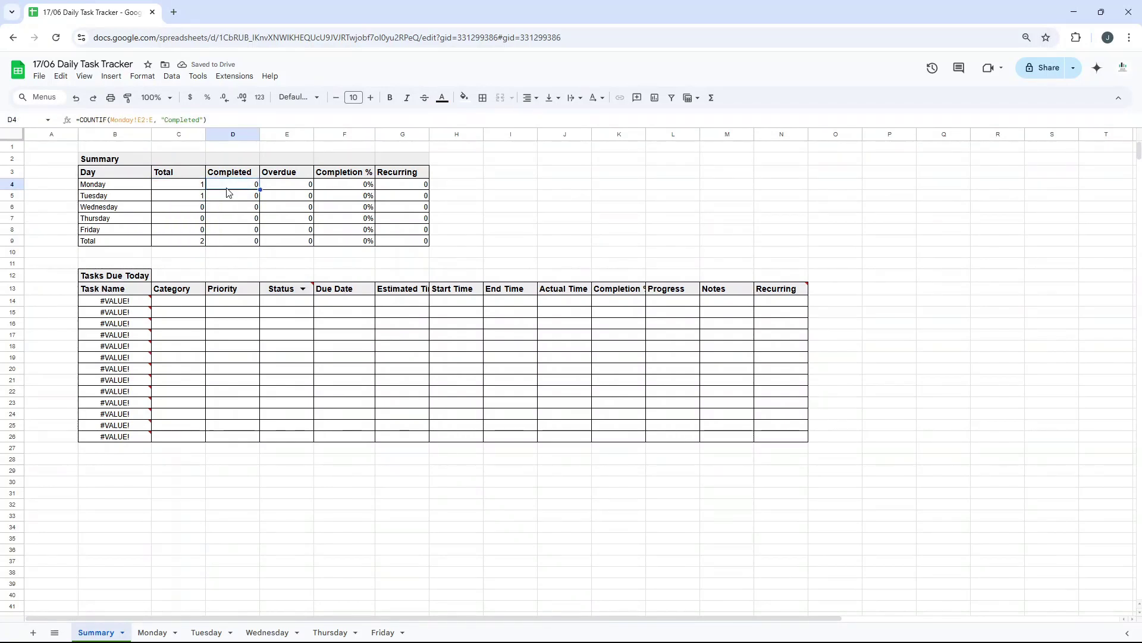
left_click(232, 199)
left_click(241, 185)
left_click(143, 121)
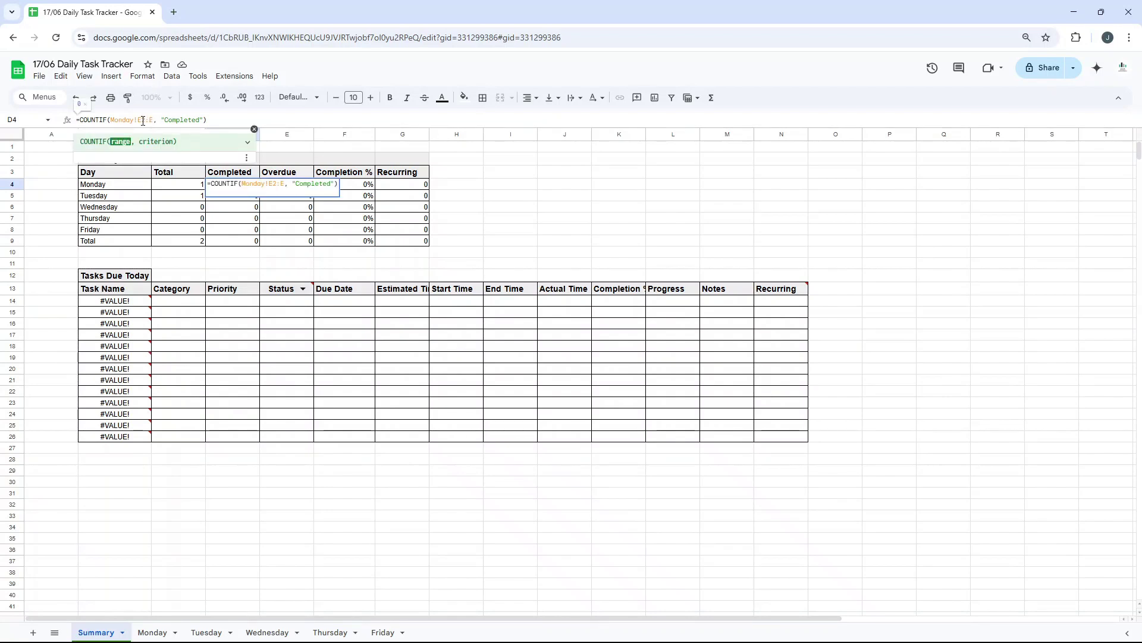
type("$")
key("Escape")
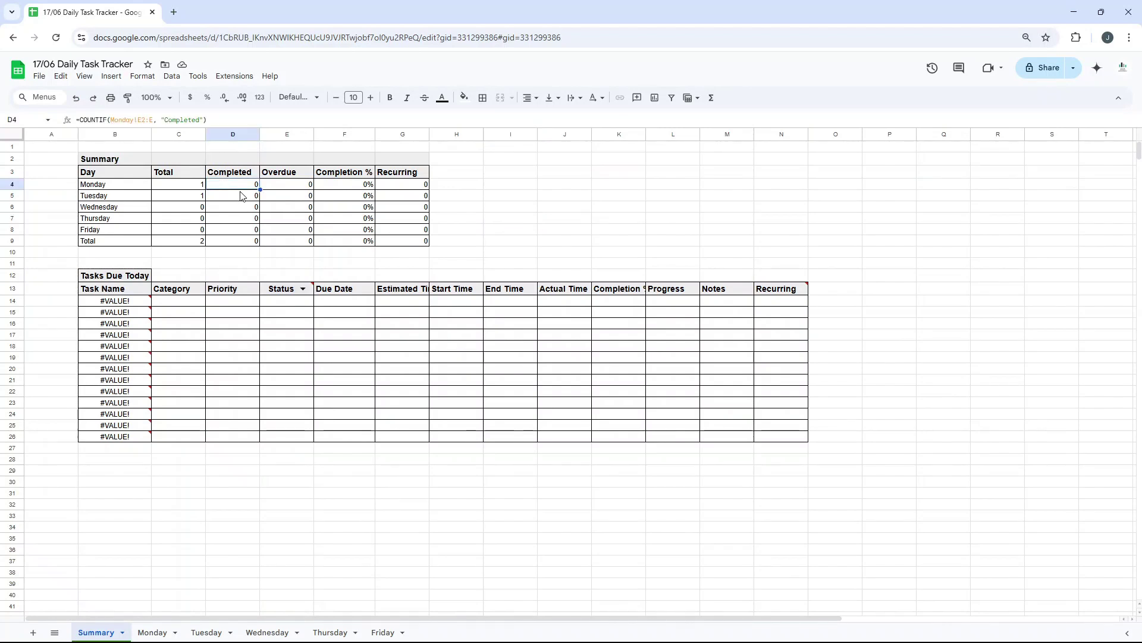
left_click(241, 197)
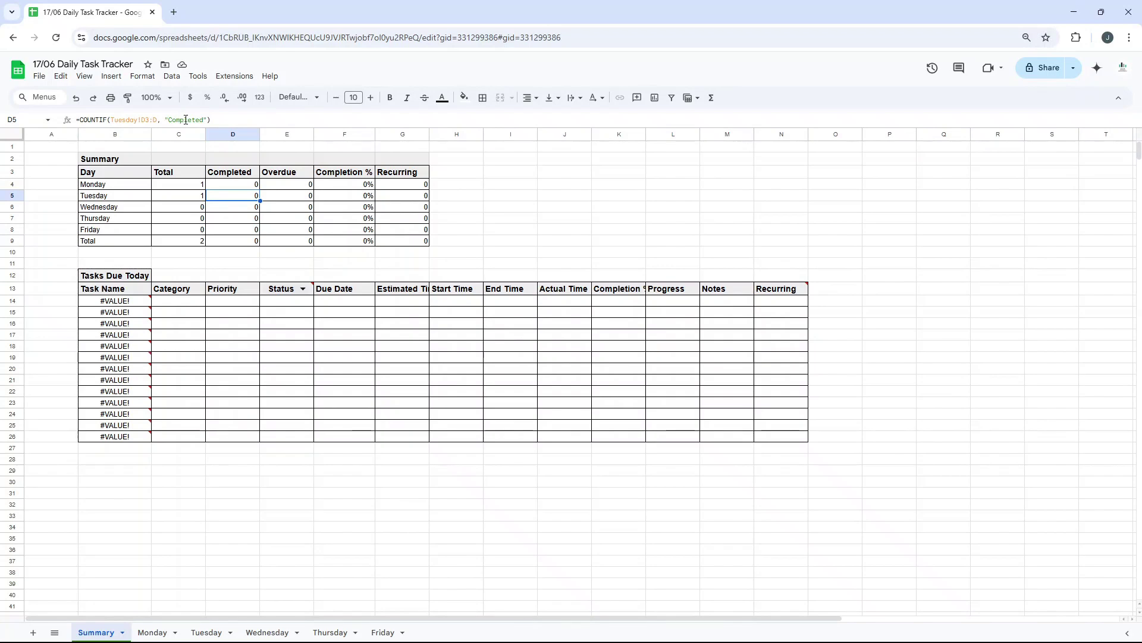
left_click(241, 207)
left_click(246, 220)
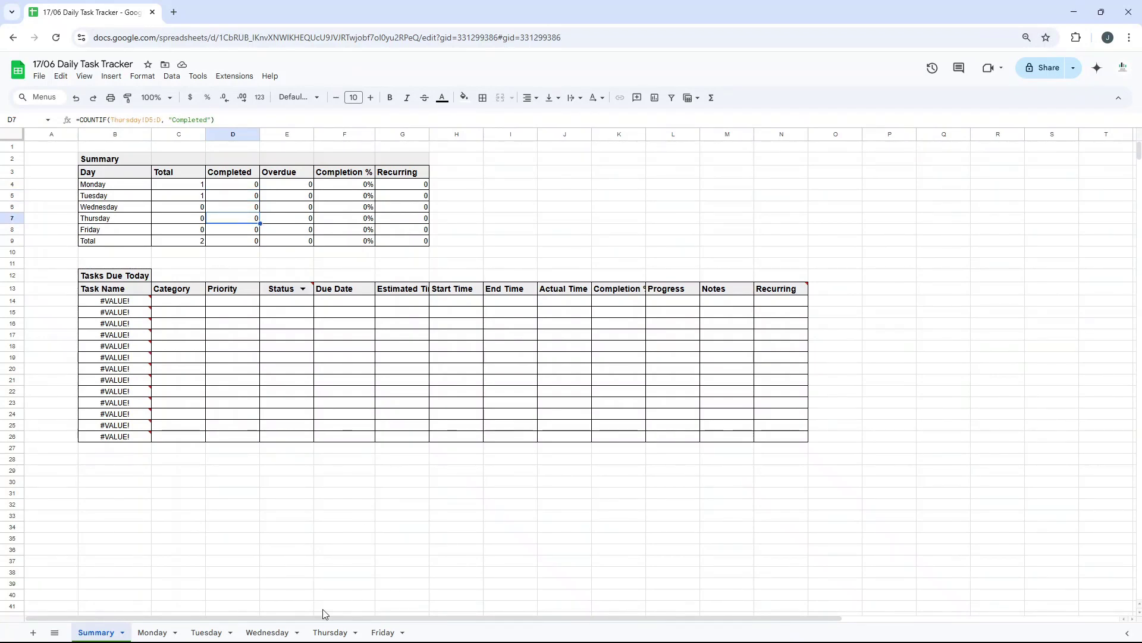
left_click(156, 631)
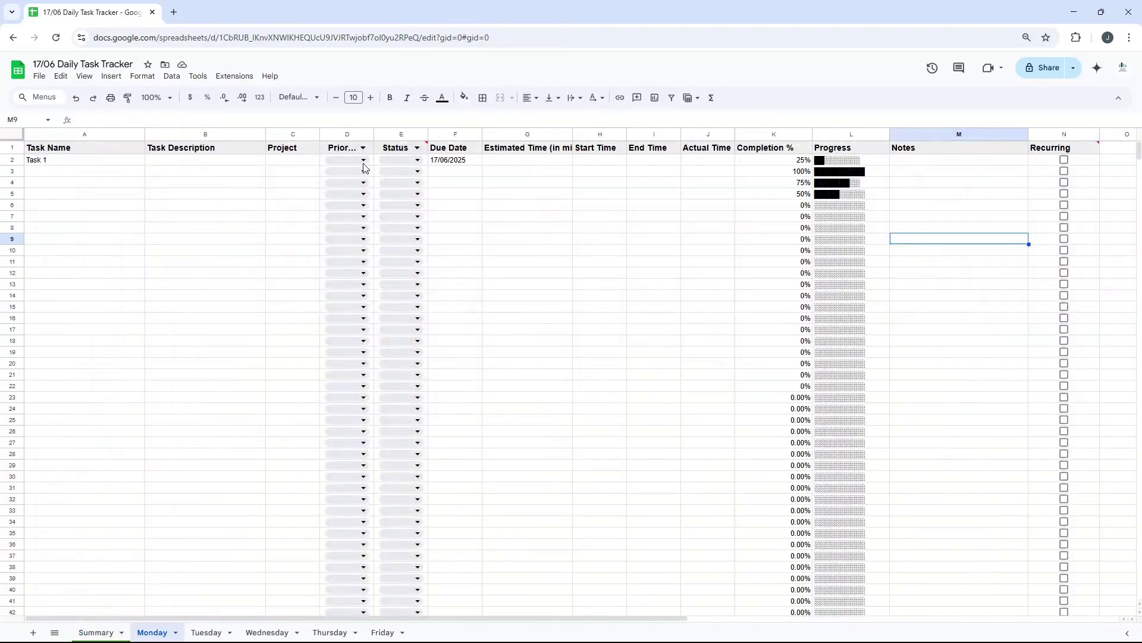
left_click(656, 162)
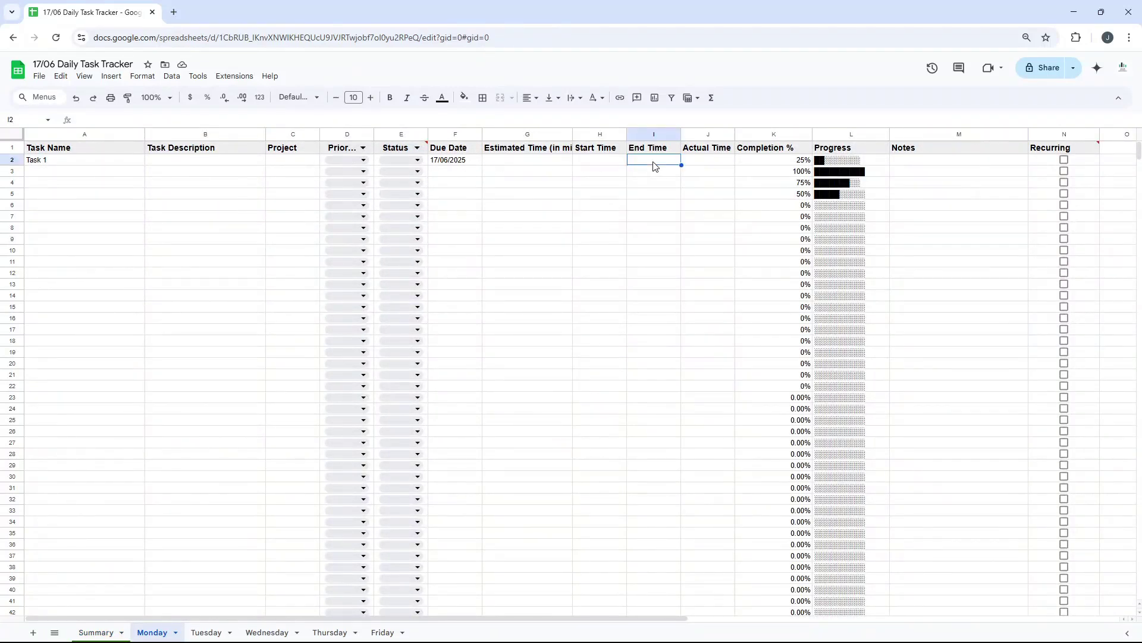
double_click(393, 159)
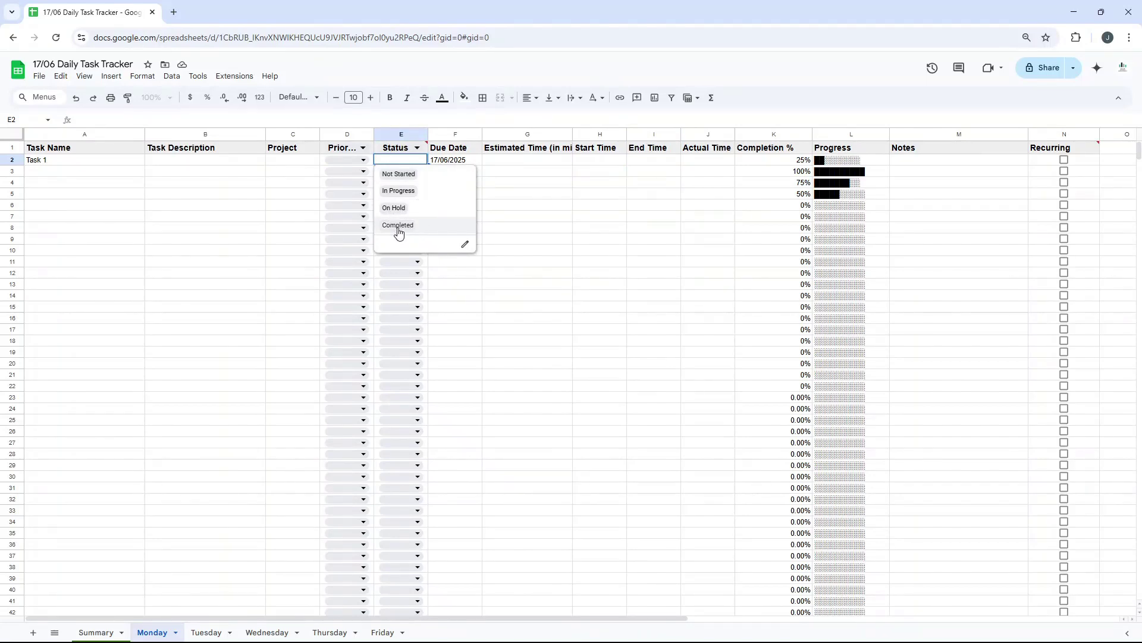
left_click(89, 632)
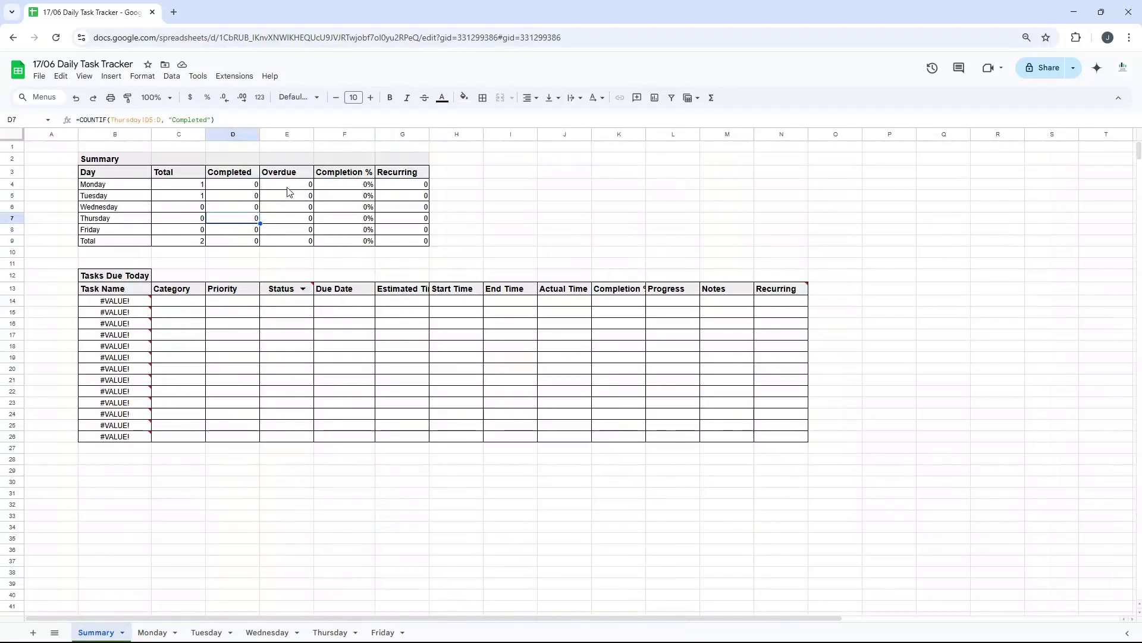
Insert 2 after the column letter in the Tuesday and Wednesday Completed COUNTIF ranges (D5, D6)
left_click(230, 188)
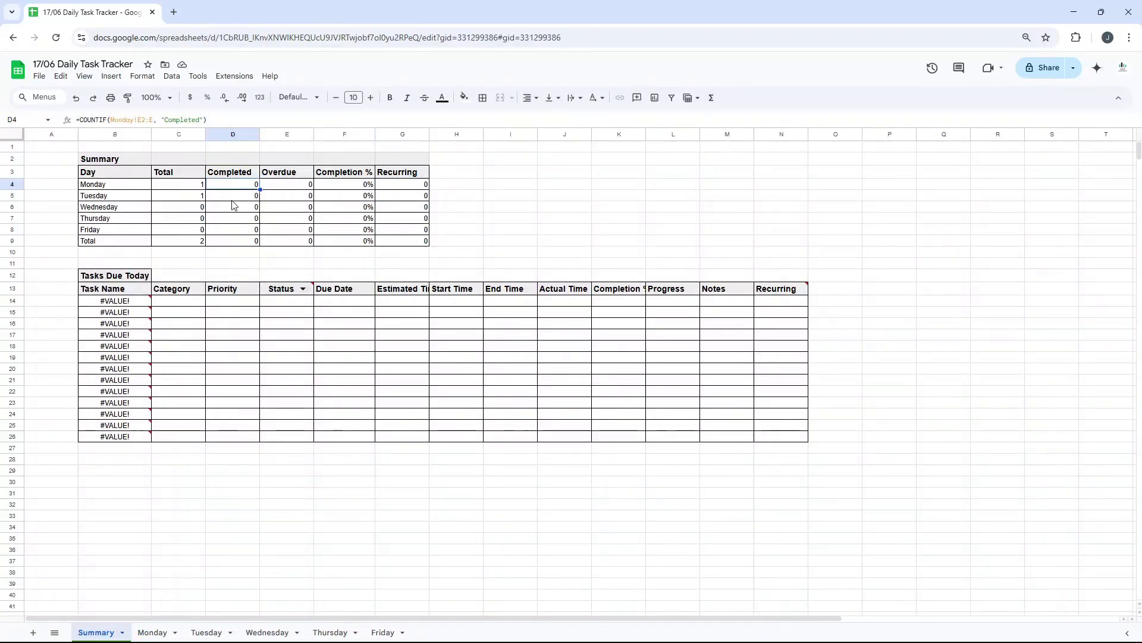
left_click(232, 200)
left_click(150, 119)
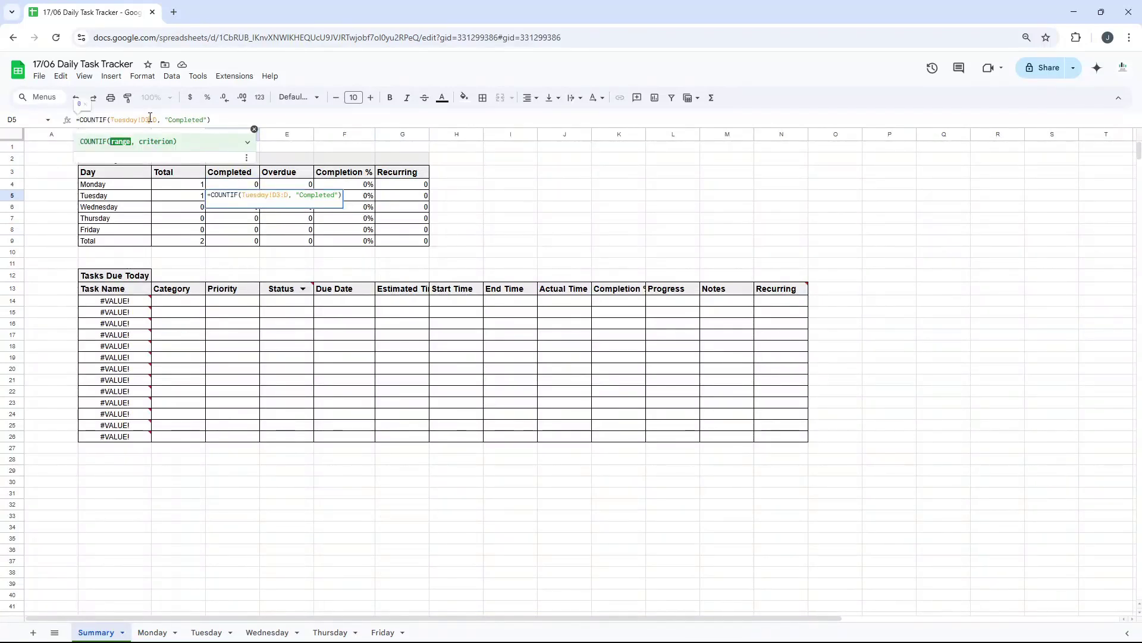
type("2")
key("Return")
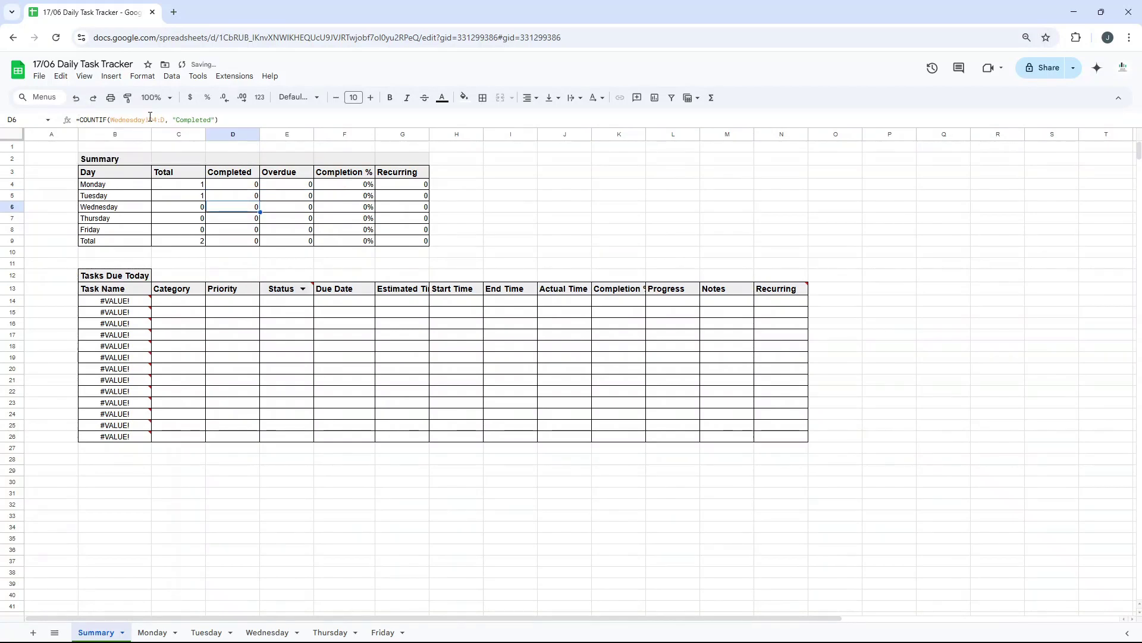
left_click(157, 120)
type("2")
key("Return")
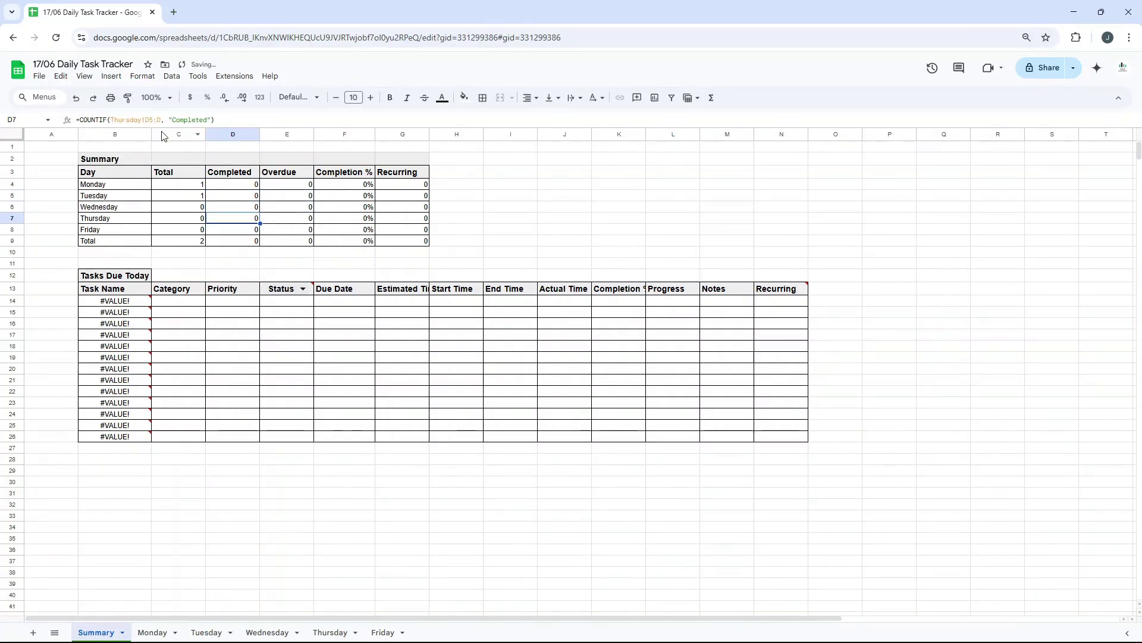
Start the Thursday and Friday Completed COUNTIF ranges in D7 and D8 at row 2
left_click(153, 118)
type("2")
key("Return")
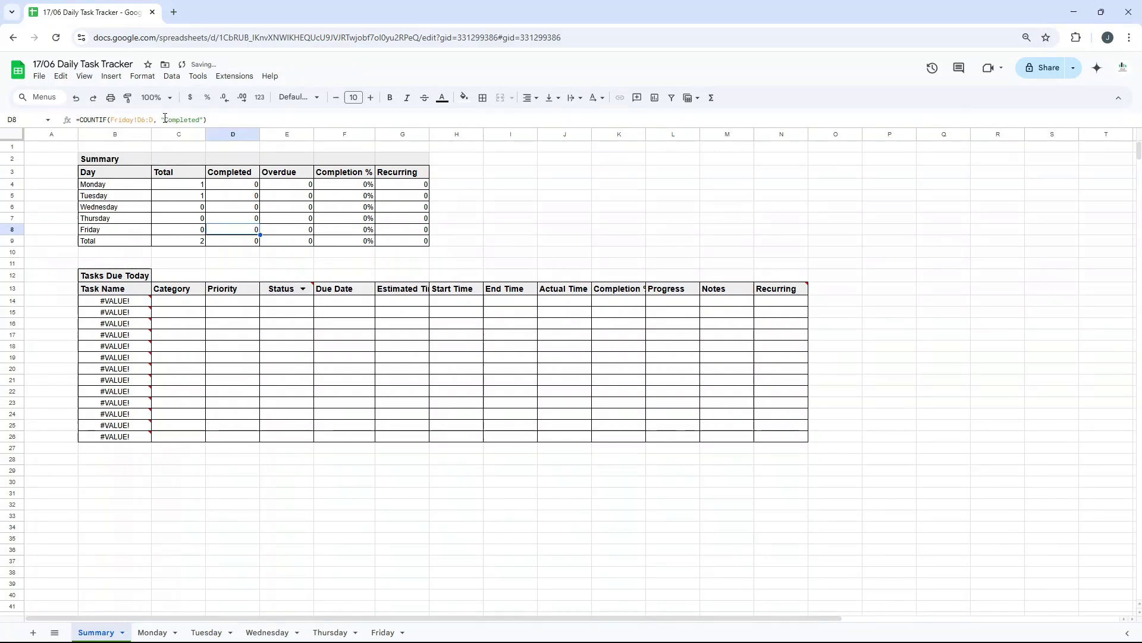
left_click(145, 119)
type("2")
key("Return")
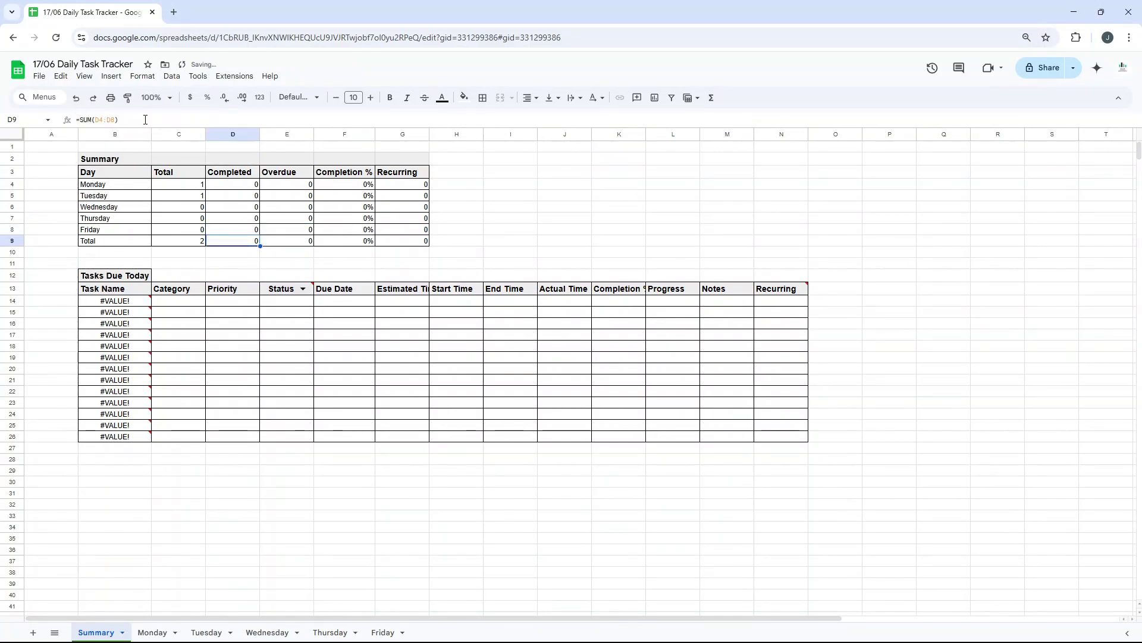
left_click(293, 186)
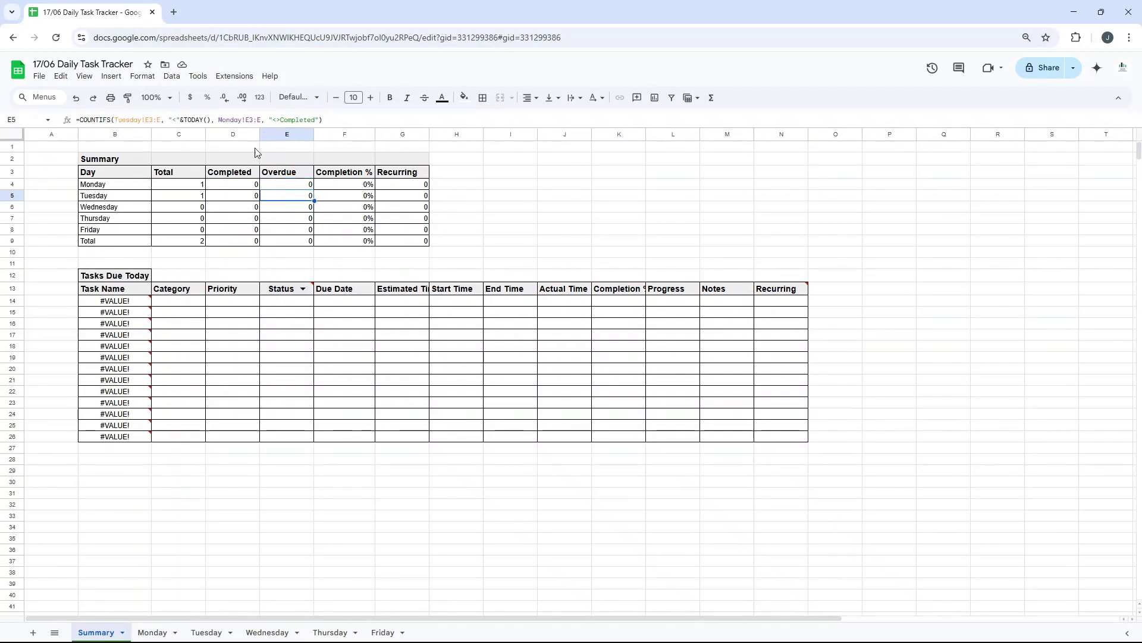
left_click(292, 197)
left_click(284, 183)
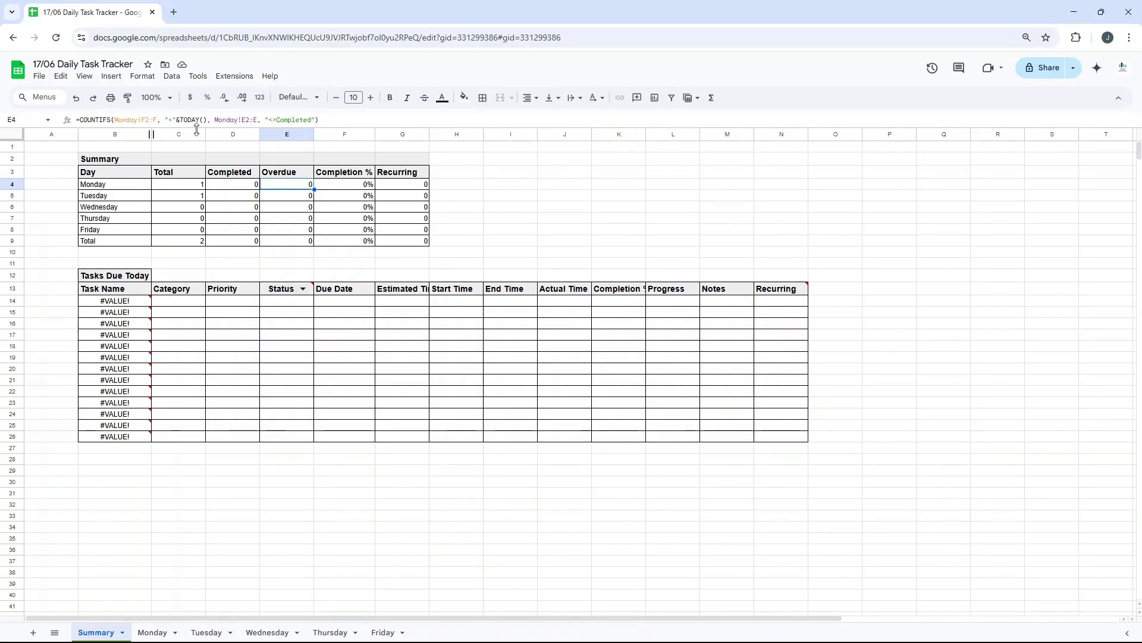
left_click(277, 220)
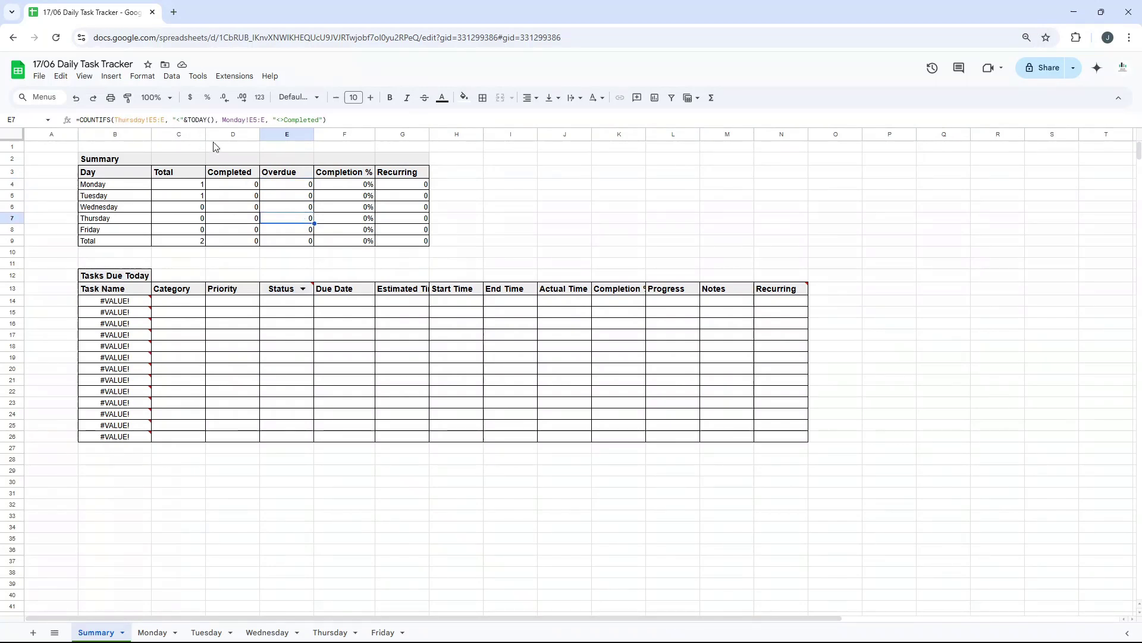
left_click(359, 188)
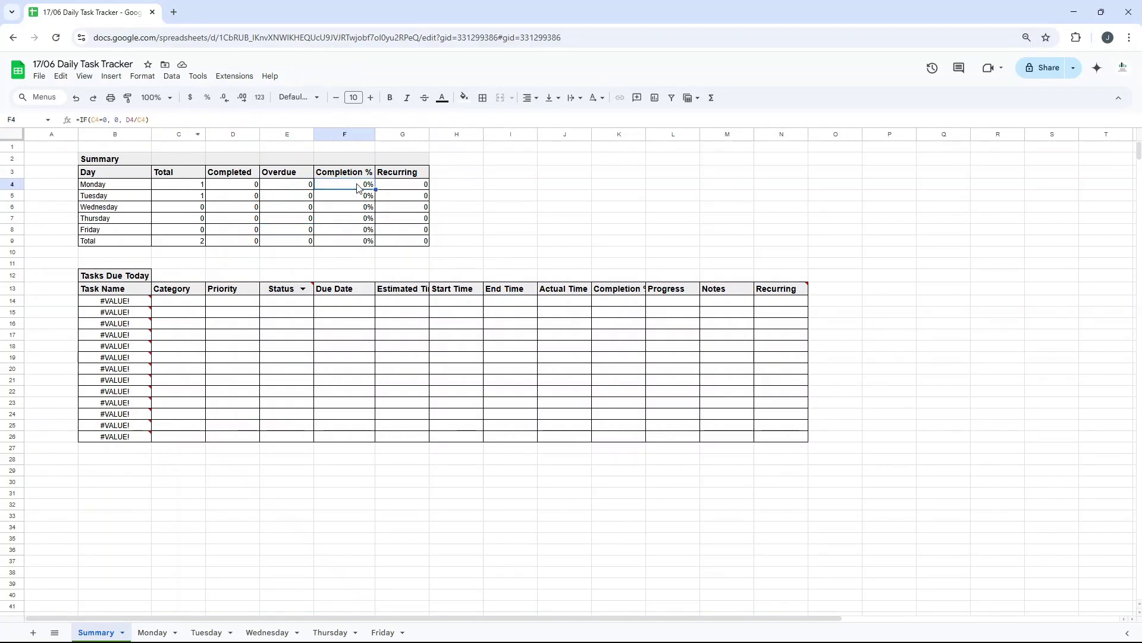
left_click_drag(333, 184, 368, 192)
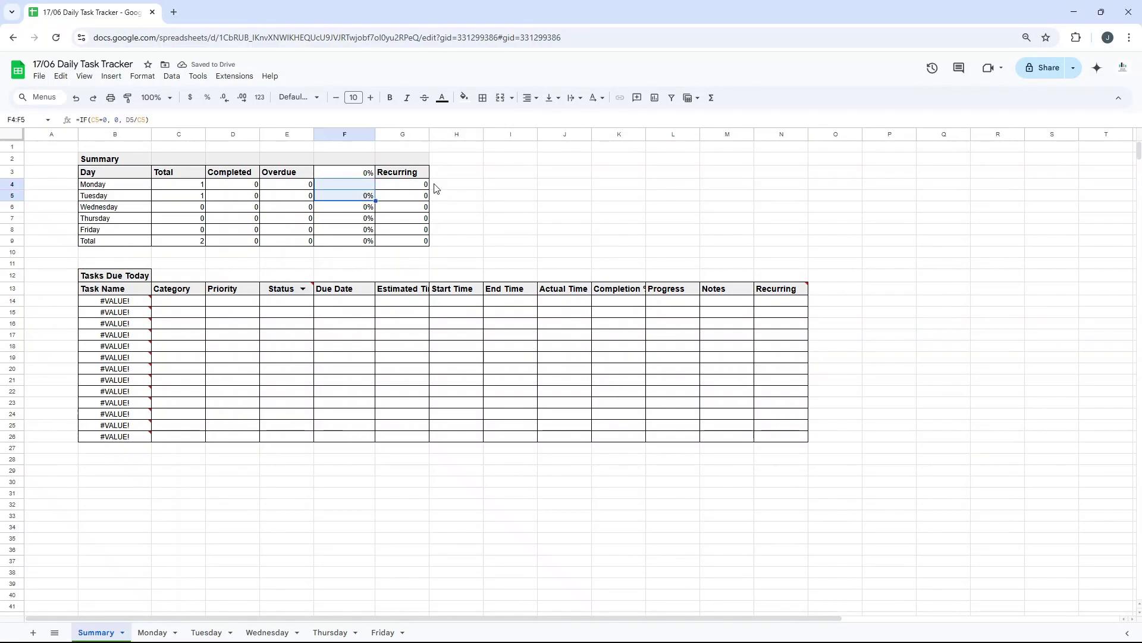
key("ctrl+z")
double_click(366, 184)
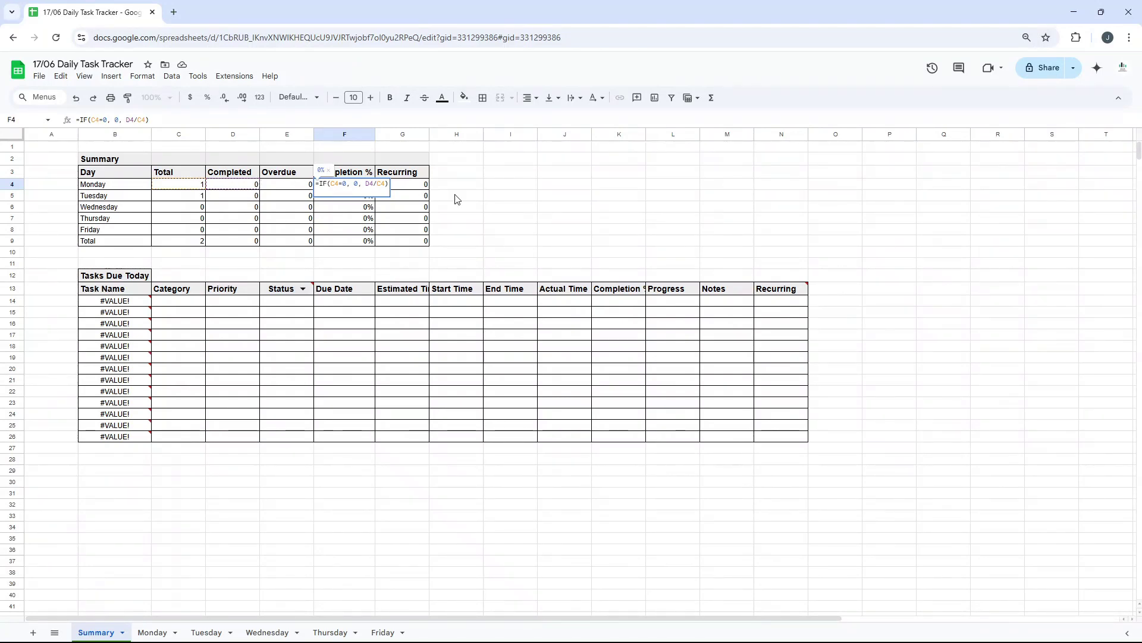
left_click(512, 185)
Test Monday's Recurring count in G4 by ticking Task 1's Recurring checkbox on Monday
left_click(413, 188)
double_click(413, 188)
left_click(152, 631)
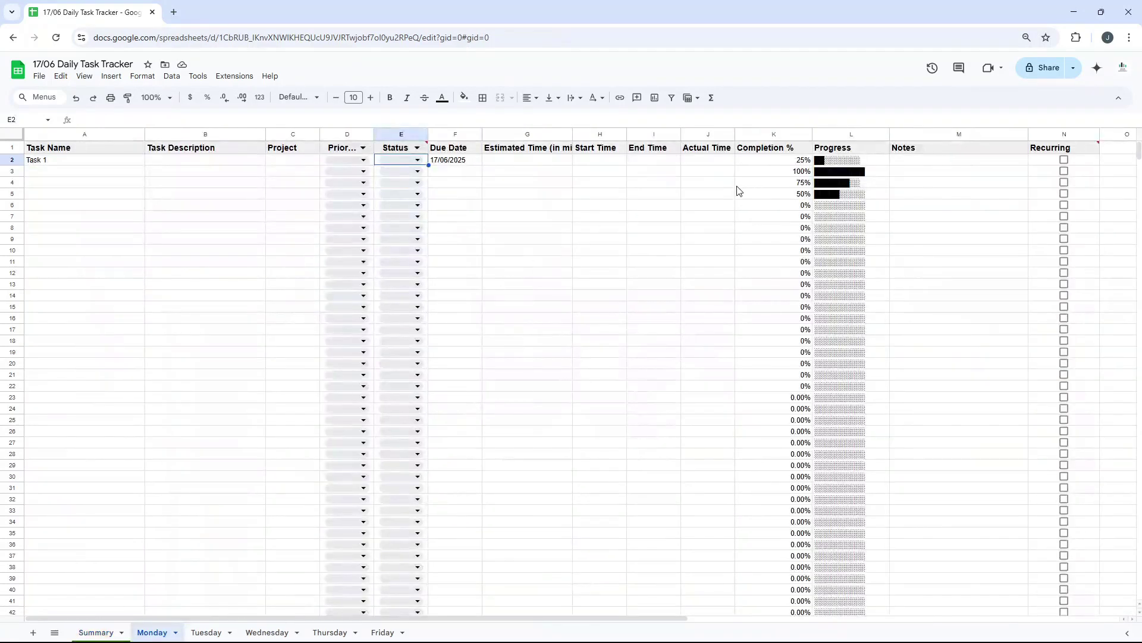
left_click(1065, 160)
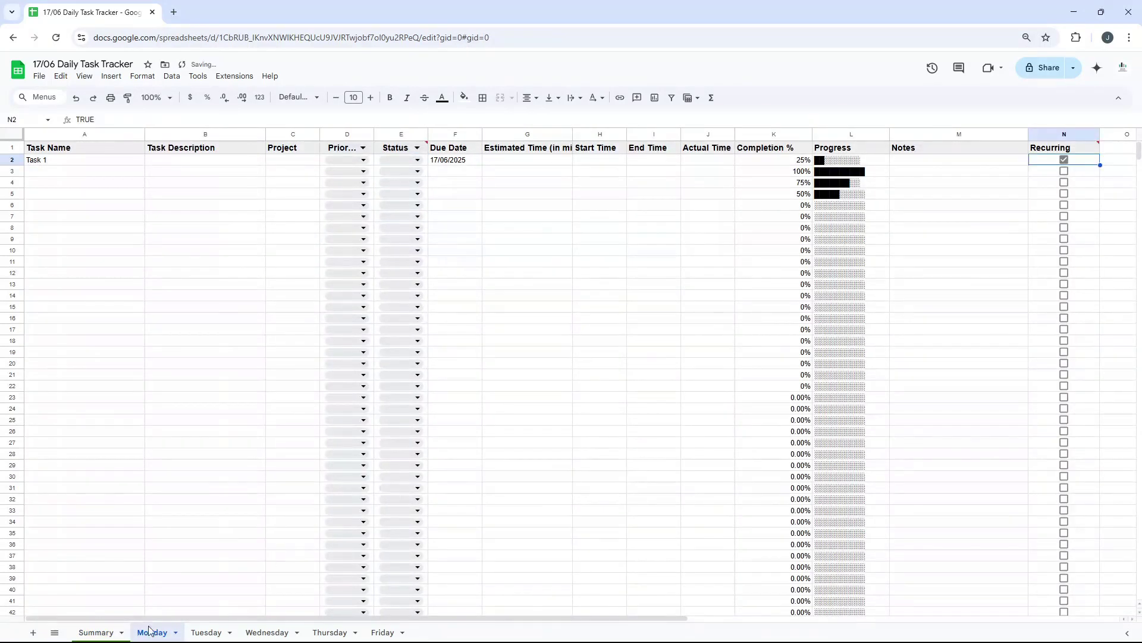
left_click(96, 632)
left_click(419, 187)
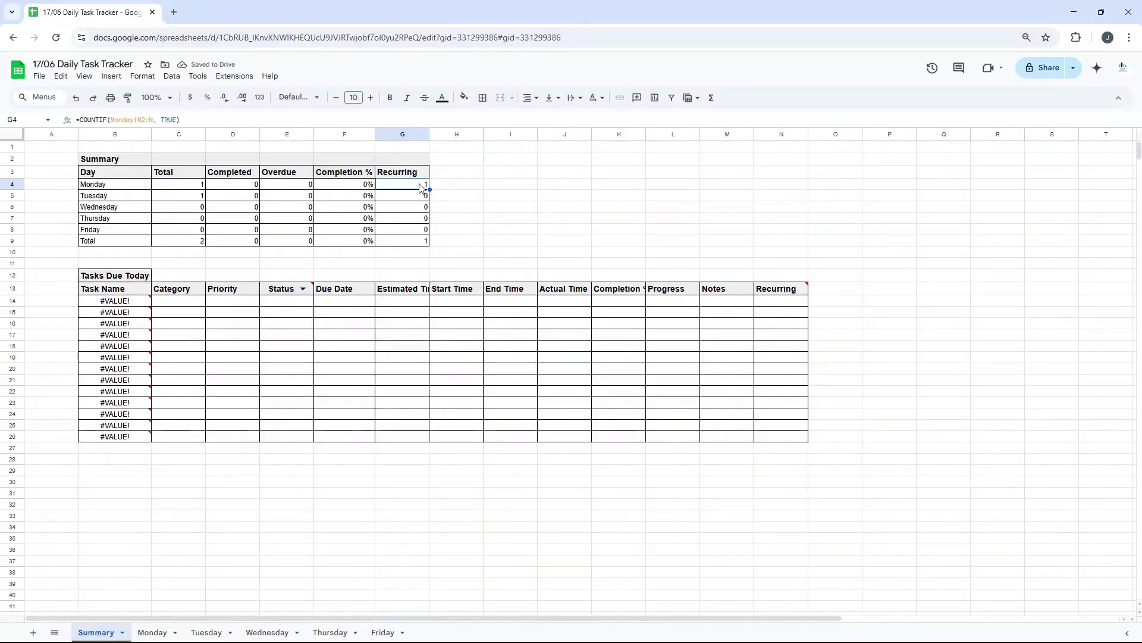
Untick Task 1's Recurring box and verify G4's =COUNTIF(Monday!N2:N, TRUE) reads 0
left_click(152, 632)
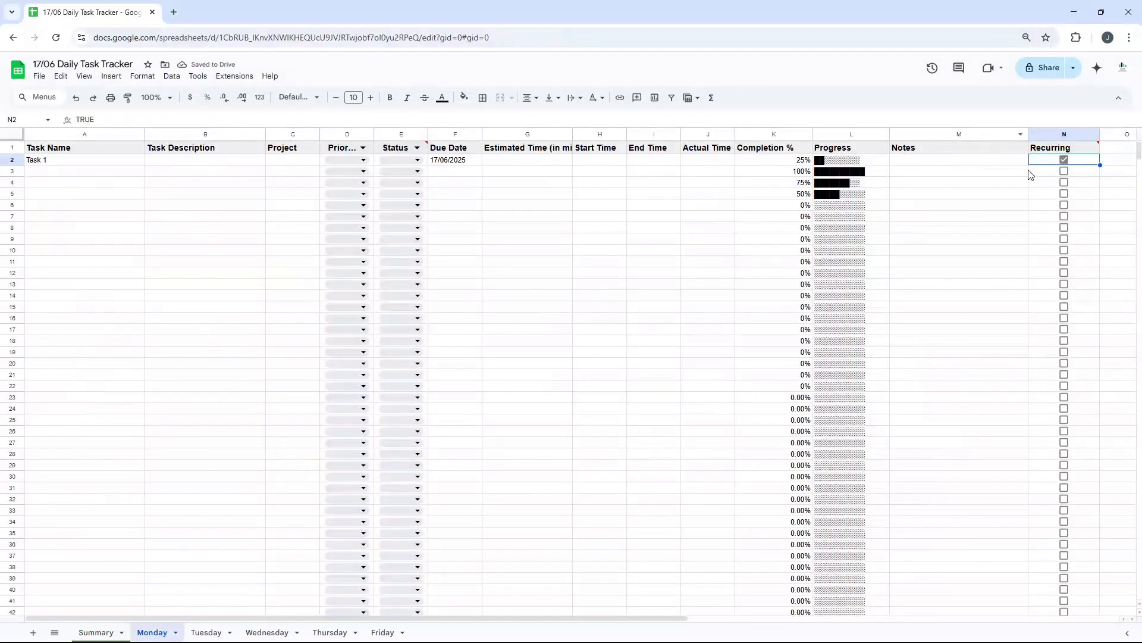
left_click(1065, 159)
left_click(96, 631)
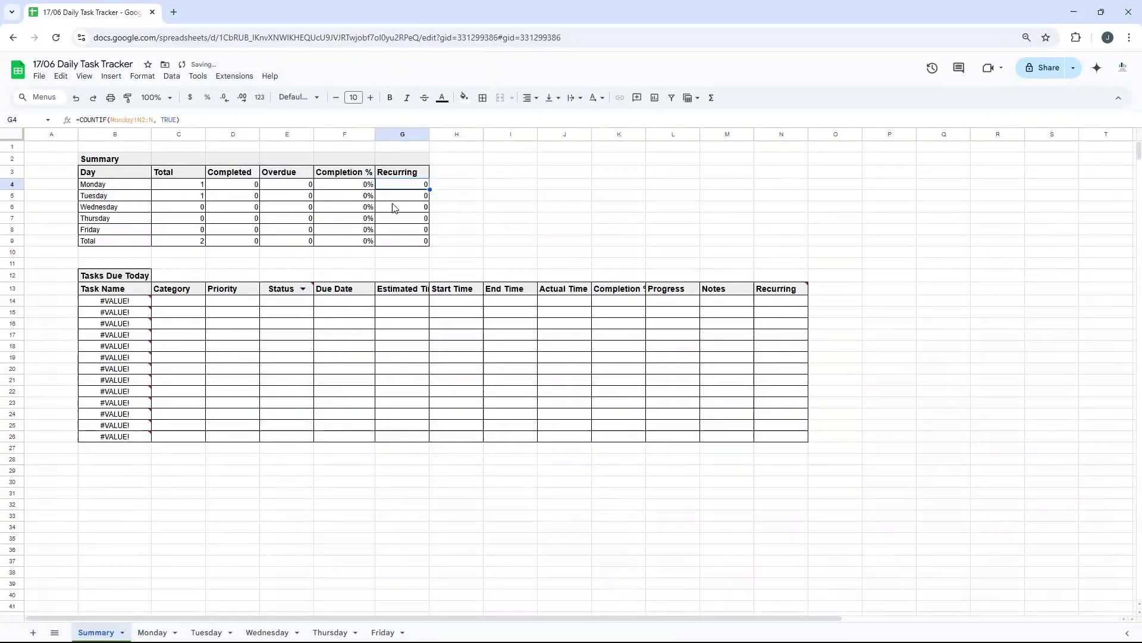
double_click(416, 185)
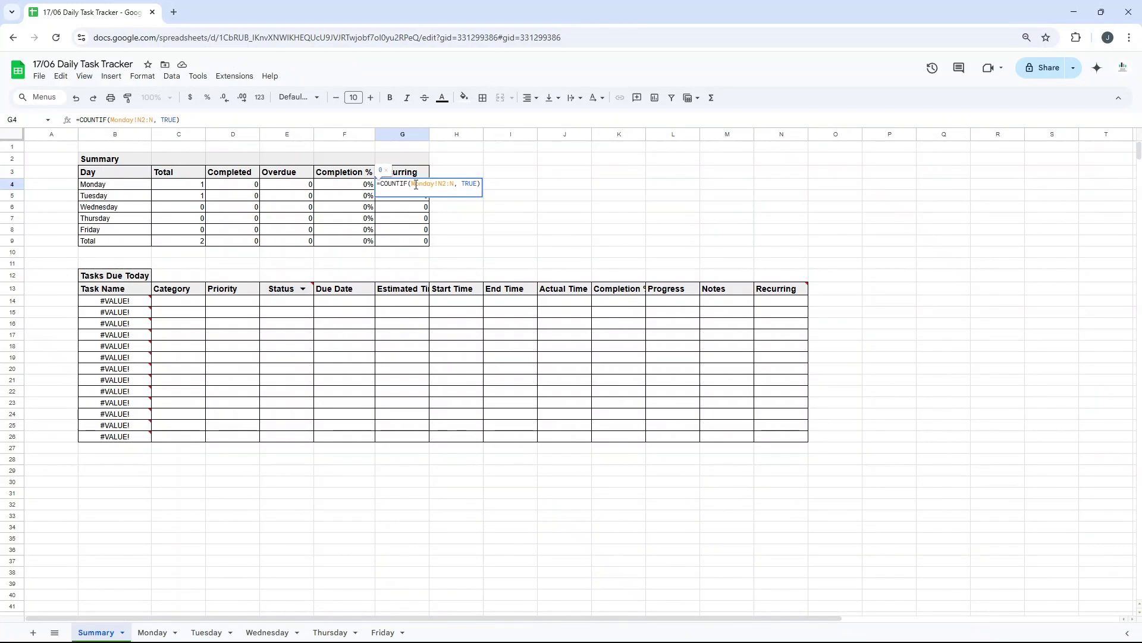
left_click_drag(511, 196, 515, 207)
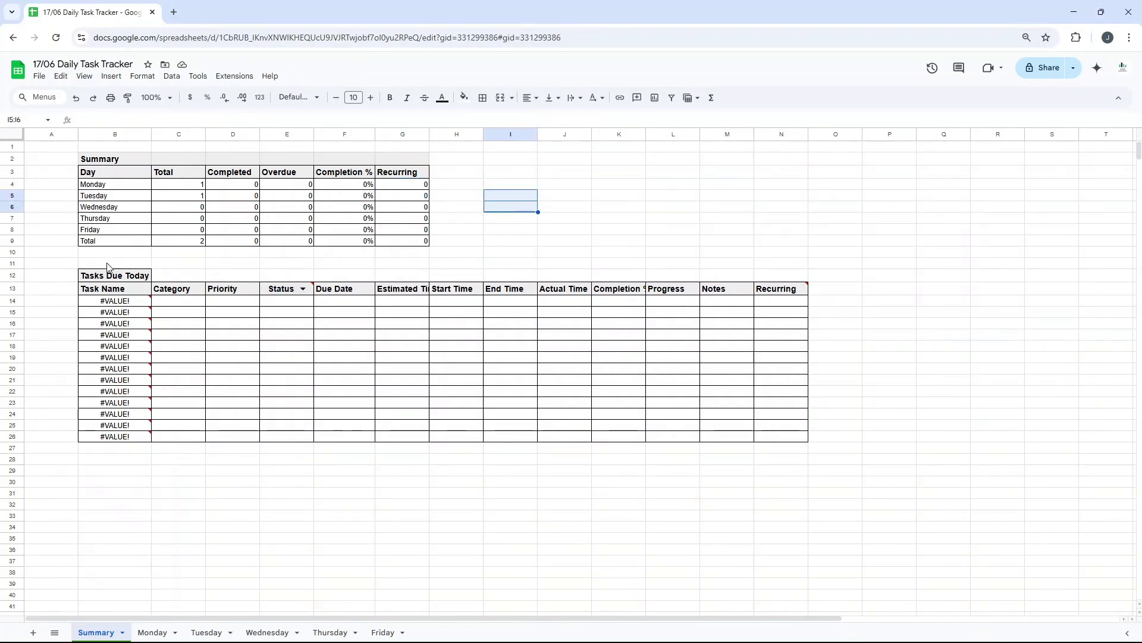
Inspect the erroring Tasks Due Today formula in B14 and Task 1's due date in Monday's F2
left_click(121, 276)
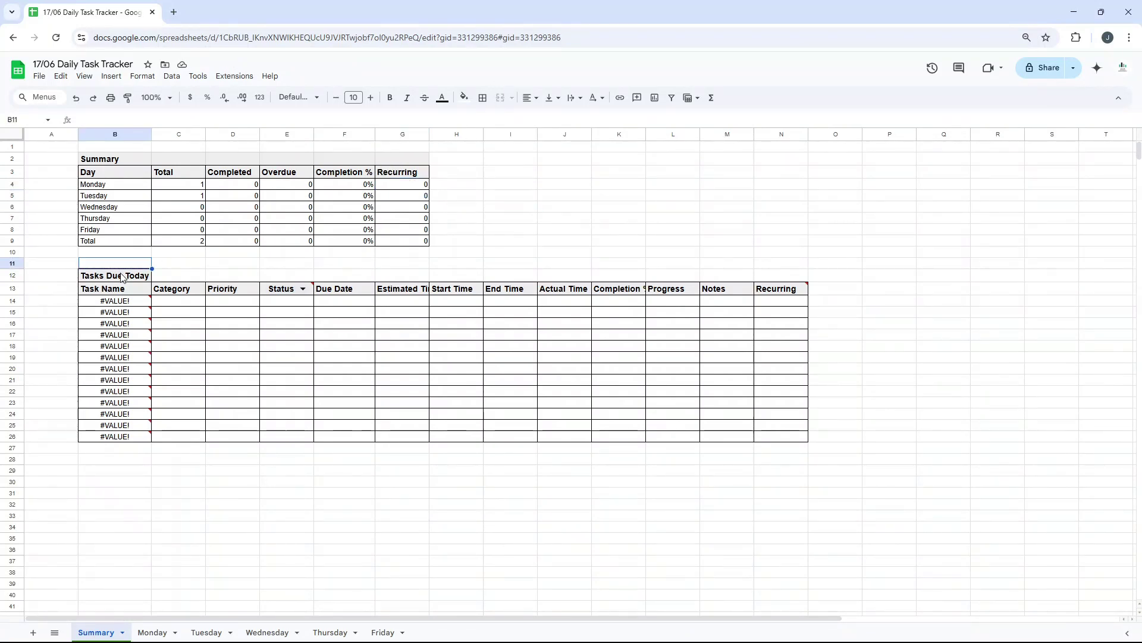
left_click(127, 304)
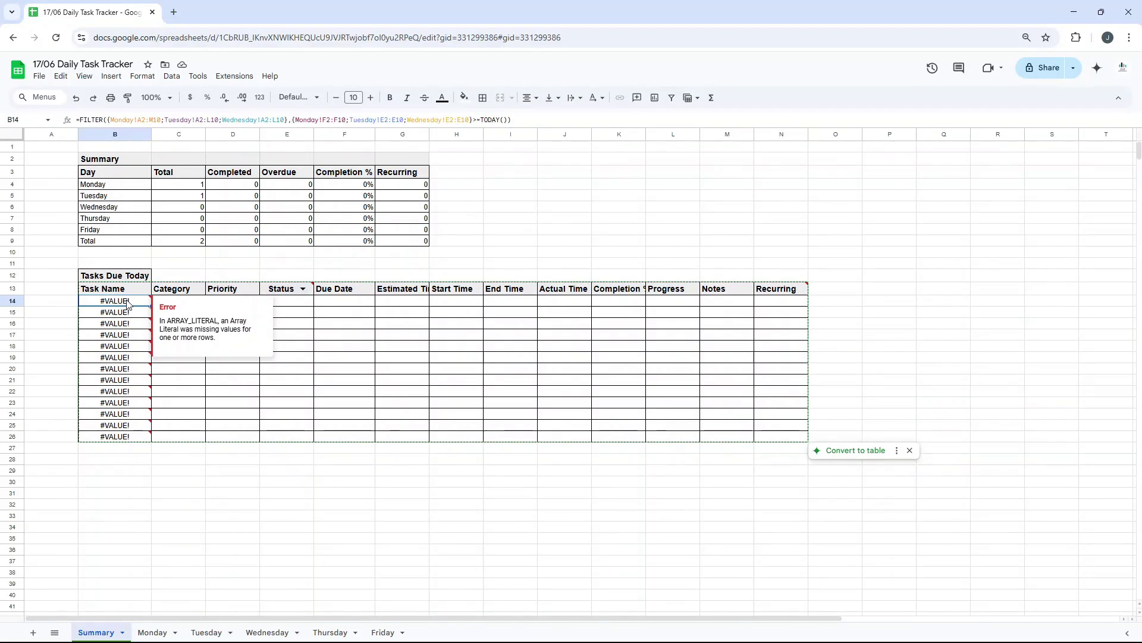
left_click(152, 632)
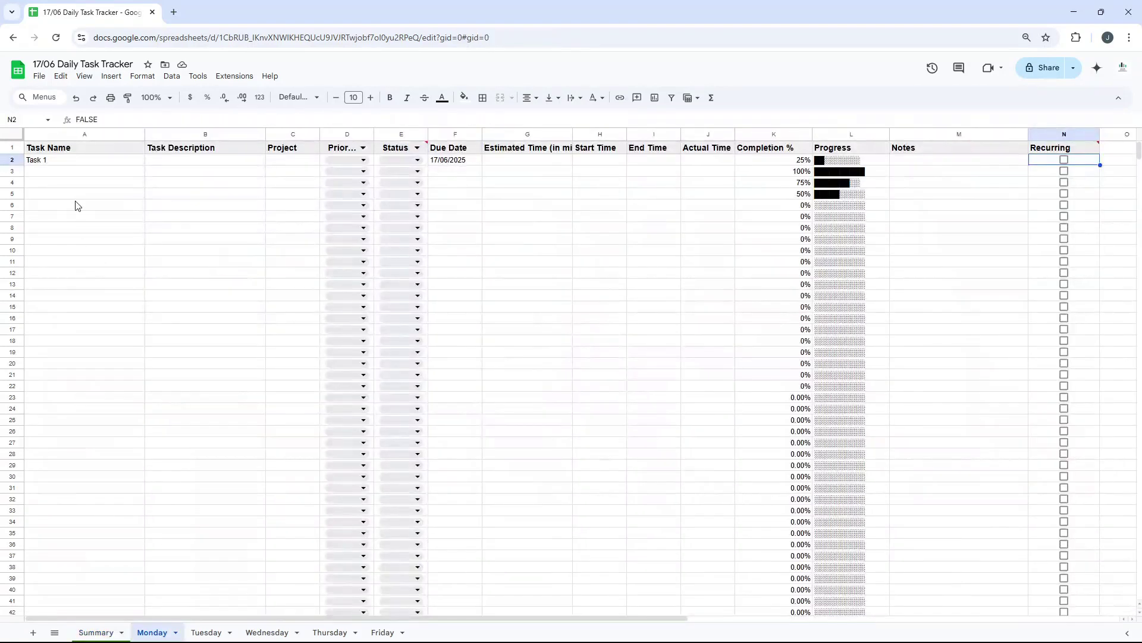
key("ctrl+Home")
left_click(98, 161)
left_click(470, 160)
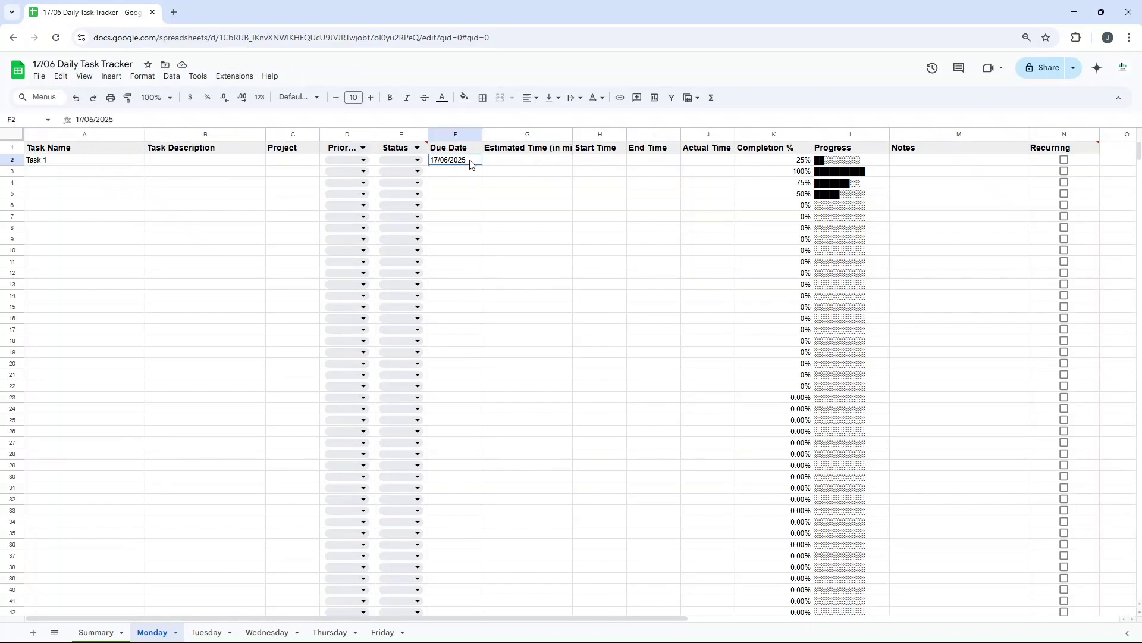
double_click(470, 159)
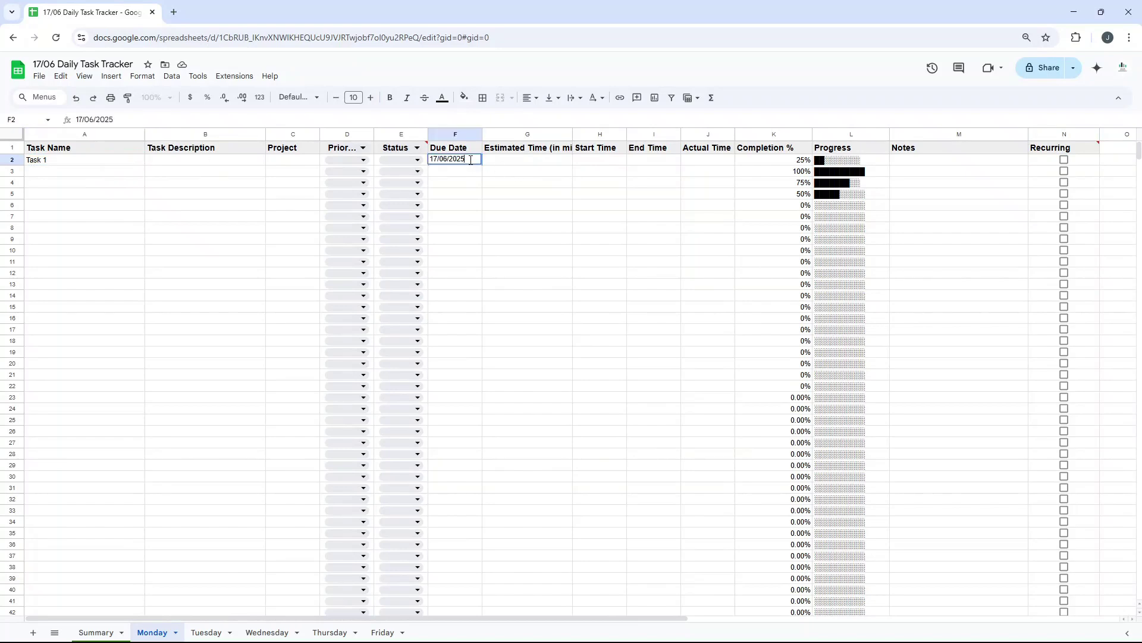
left_click(98, 632)
mouse_move(141, 306)
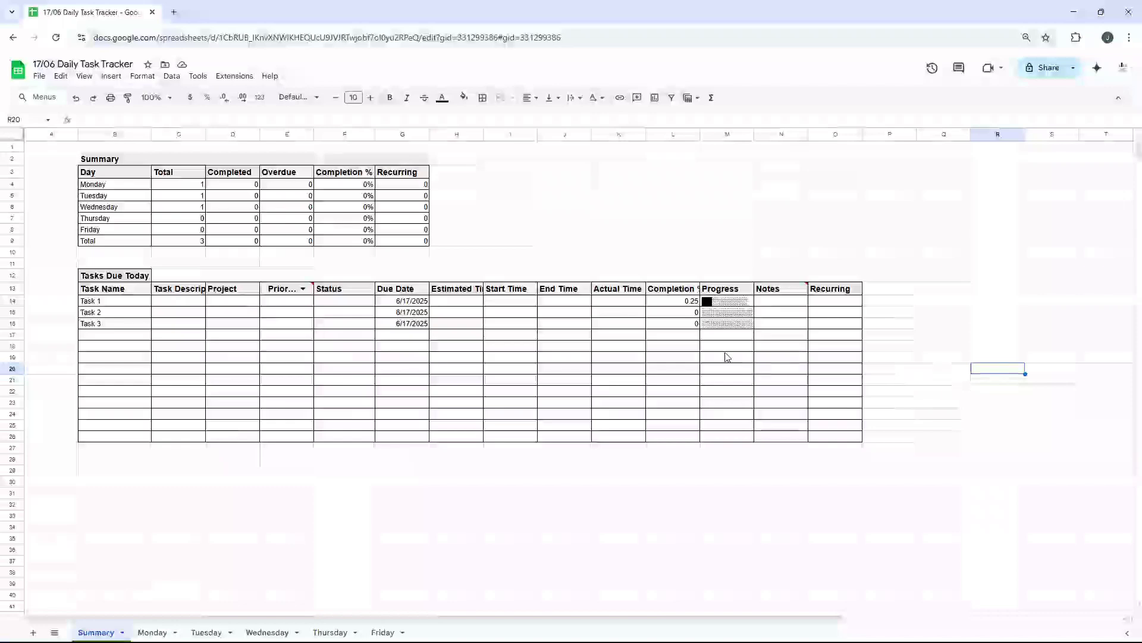
Review B14's IFERROR FILTER formula, confirming it lists three tasks due today, then go to Monday
double_click(139, 304)
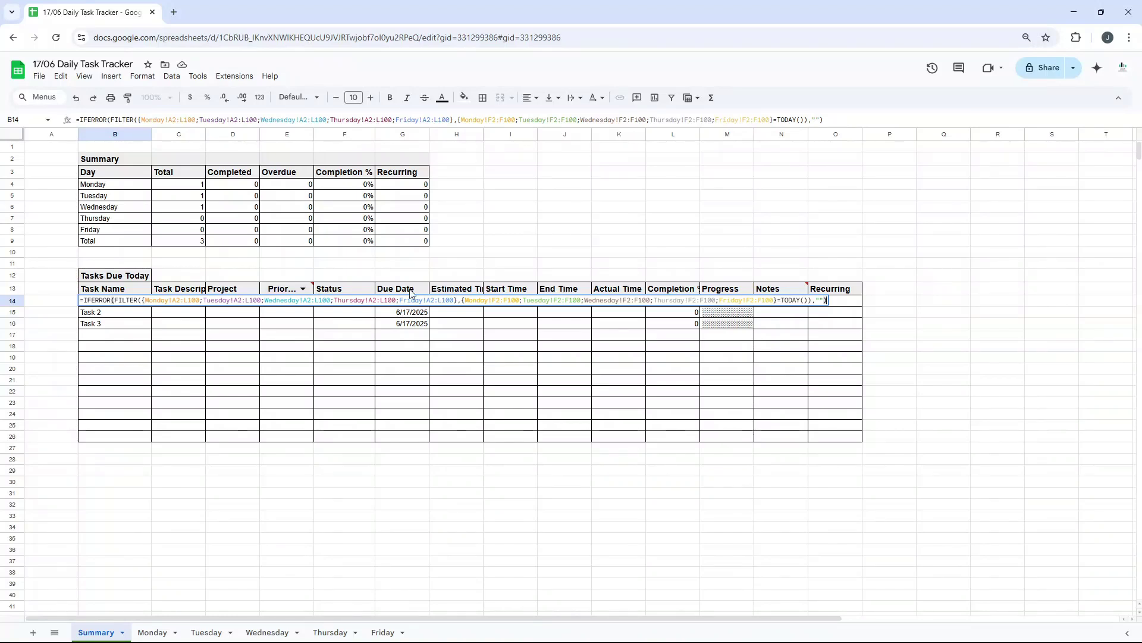
mouse_move(807, 300)
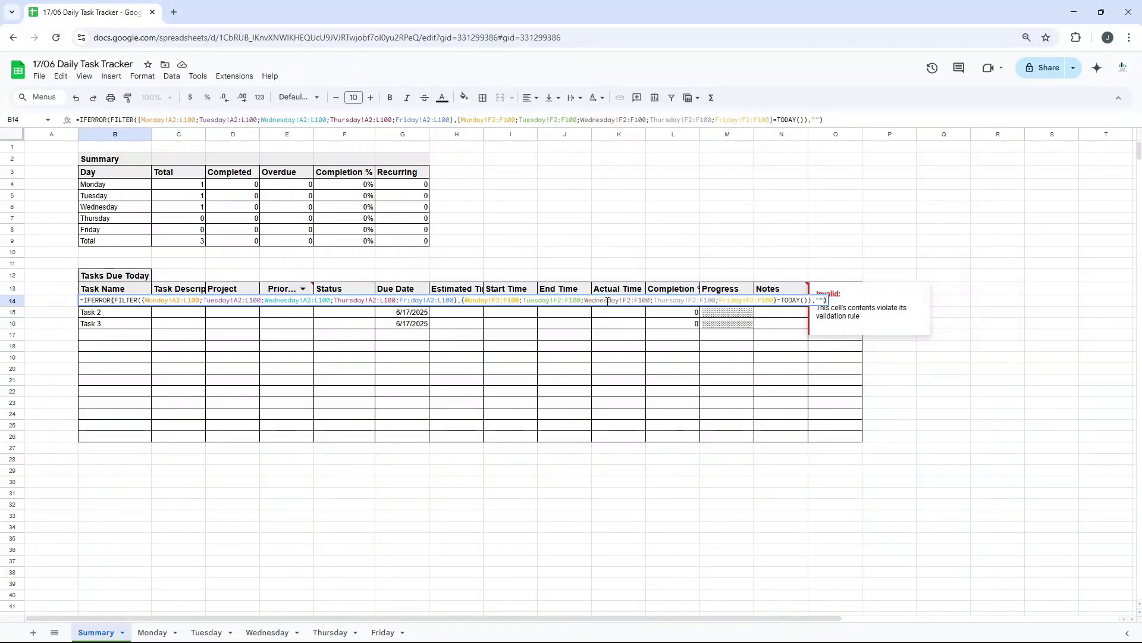
left_click(188, 314)
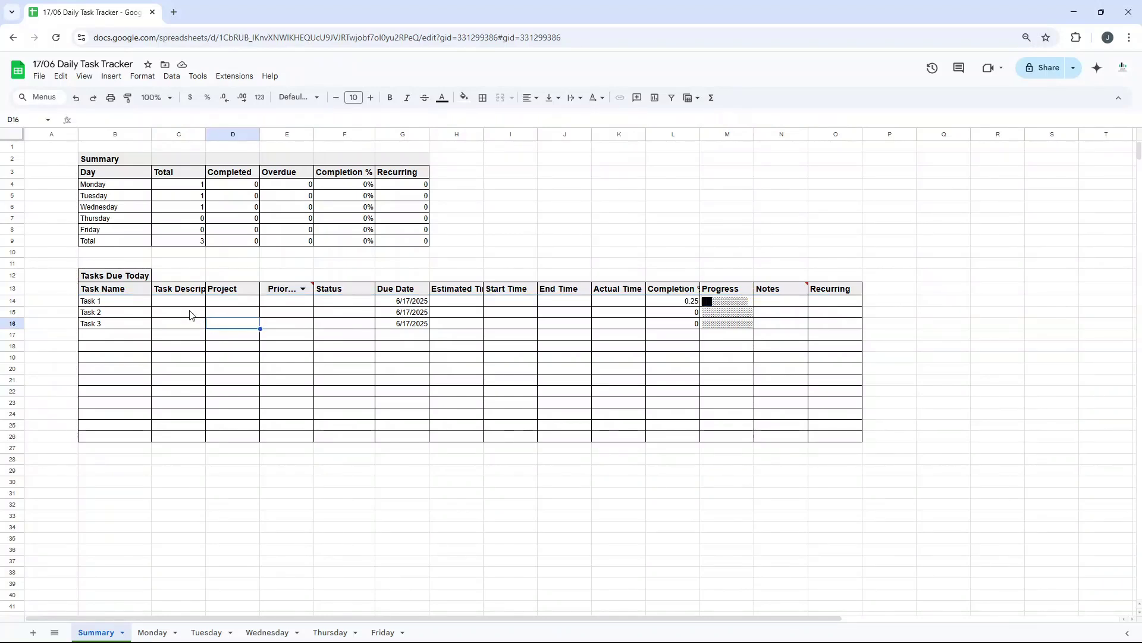
left_click(182, 303)
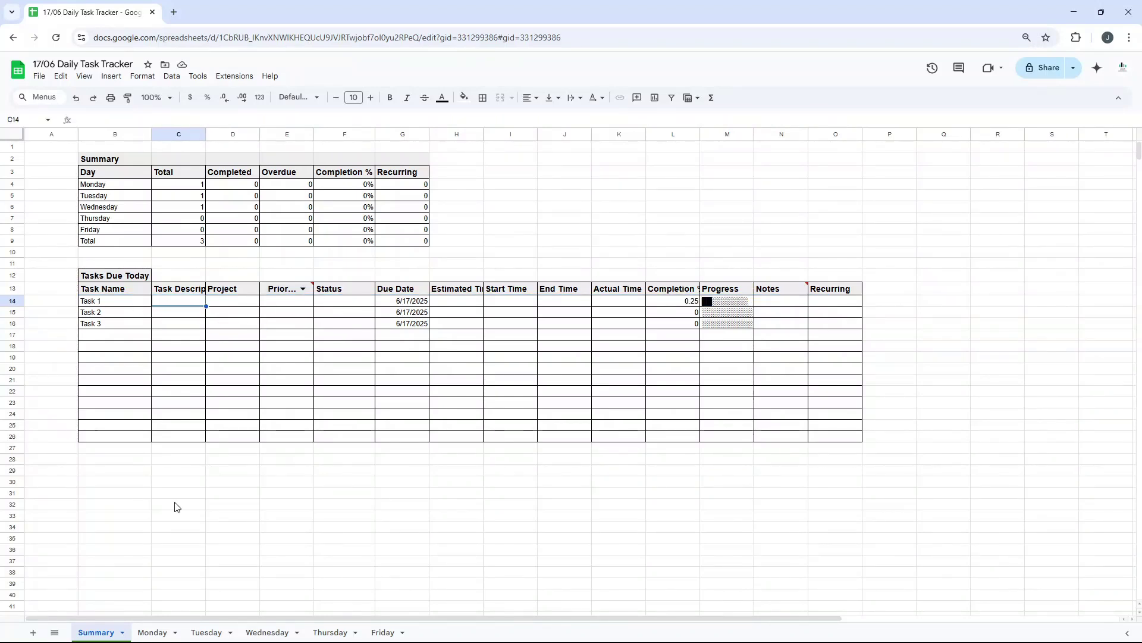
left_click(150, 633)
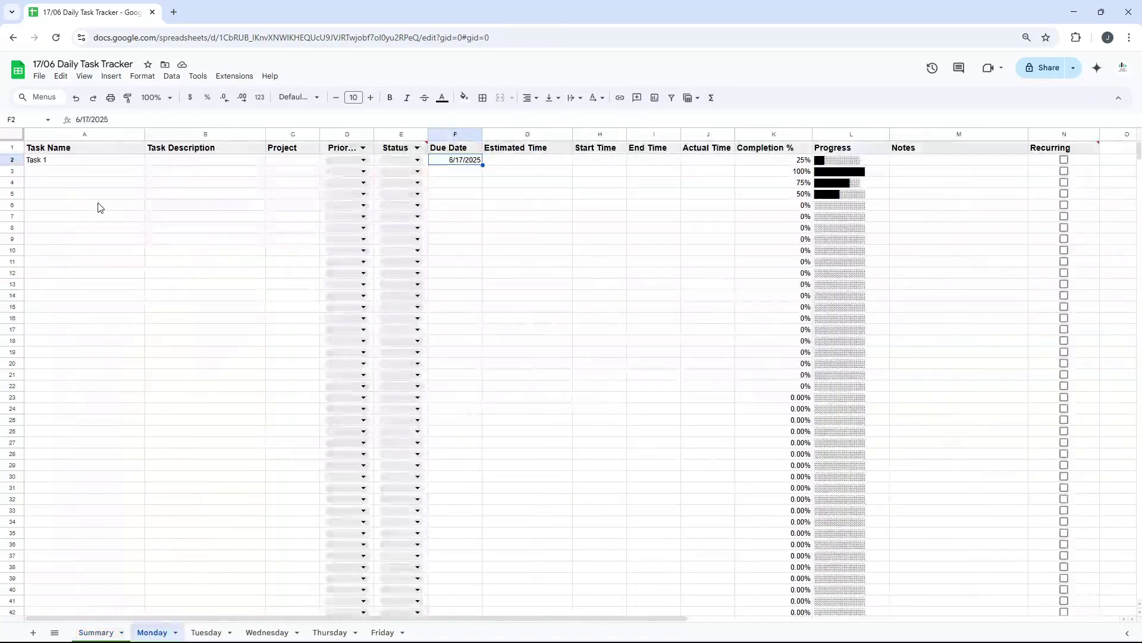
Move Task 1's due date on Monday to 6/19/2025 with the date picker
left_click(98, 160)
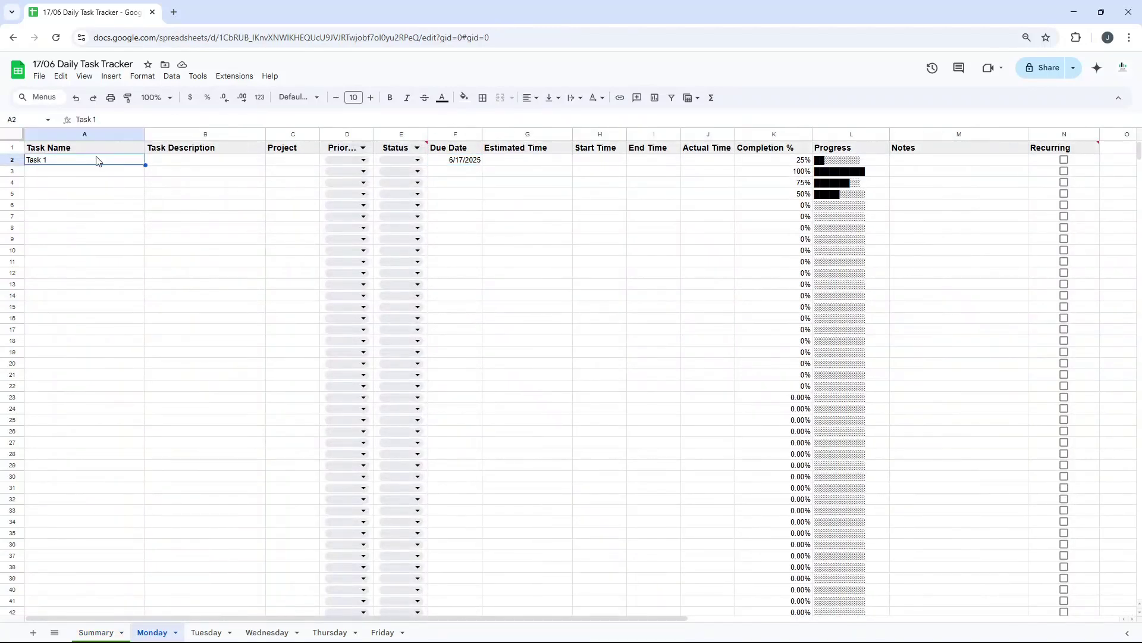
double_click(462, 161)
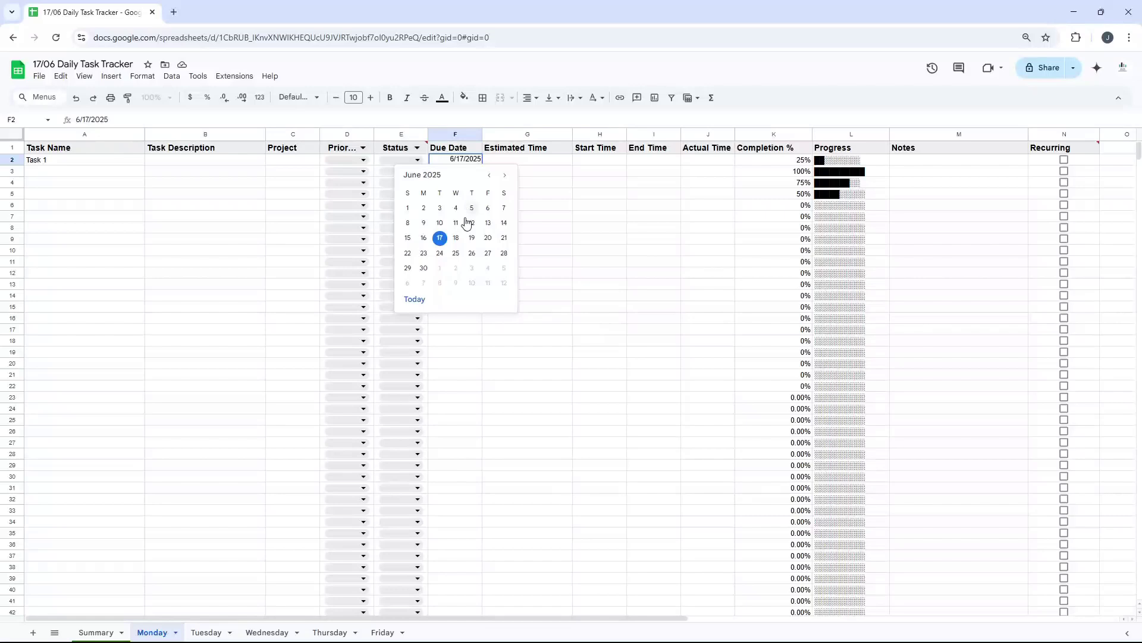
left_click(472, 239)
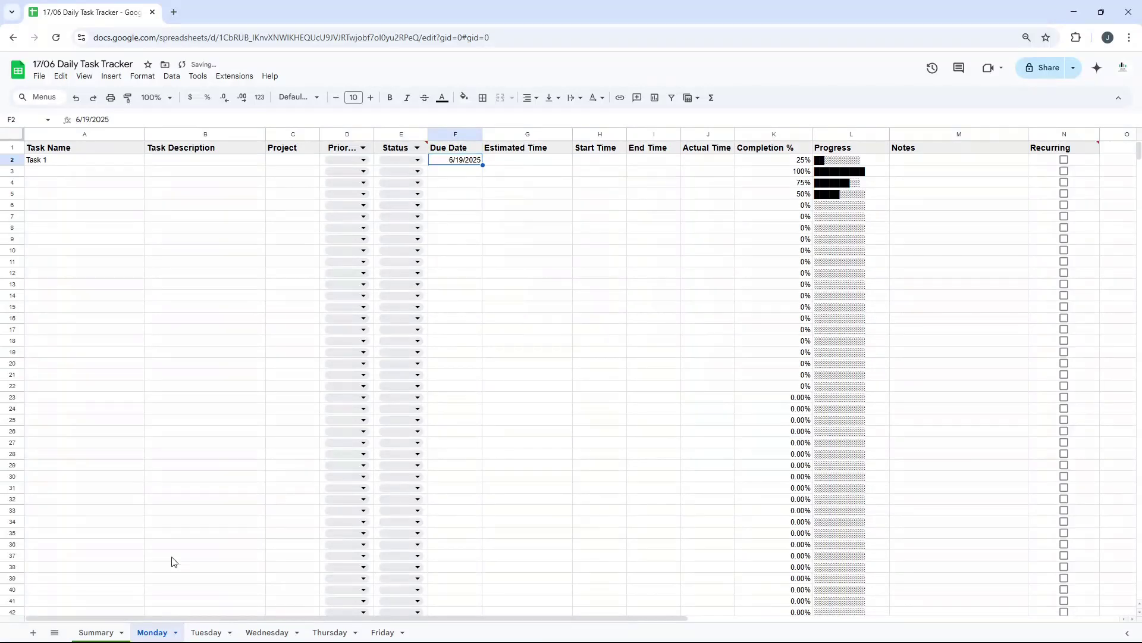
left_click(97, 632)
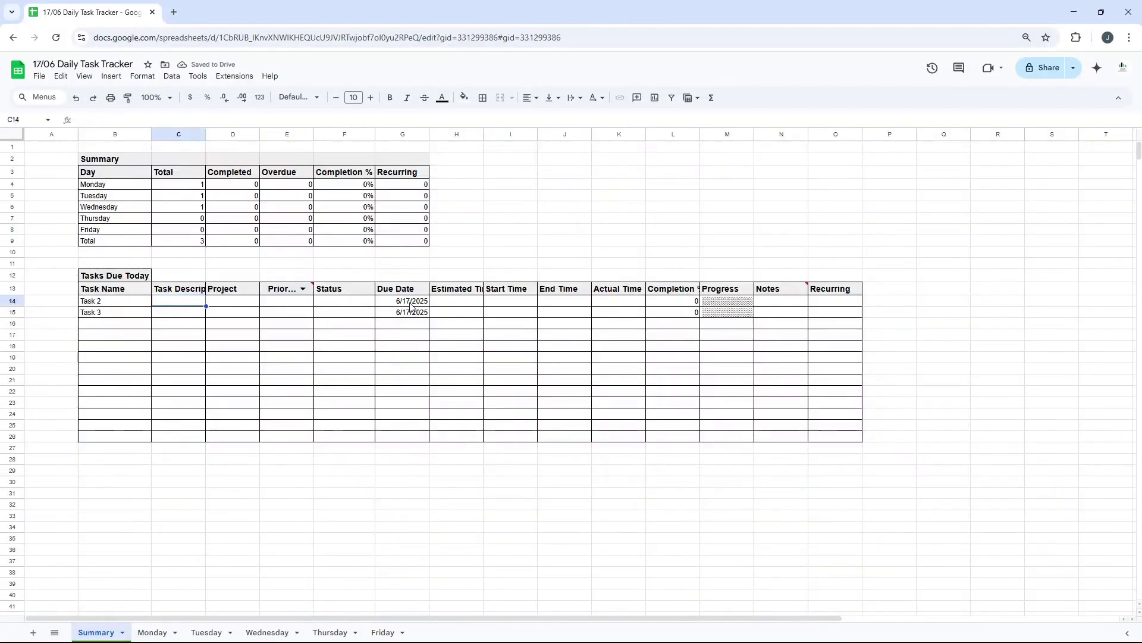
Rename Wednesday's task in A2 to 'Wednesday Task' and check it in the Summary's due-today list
left_click(291, 629)
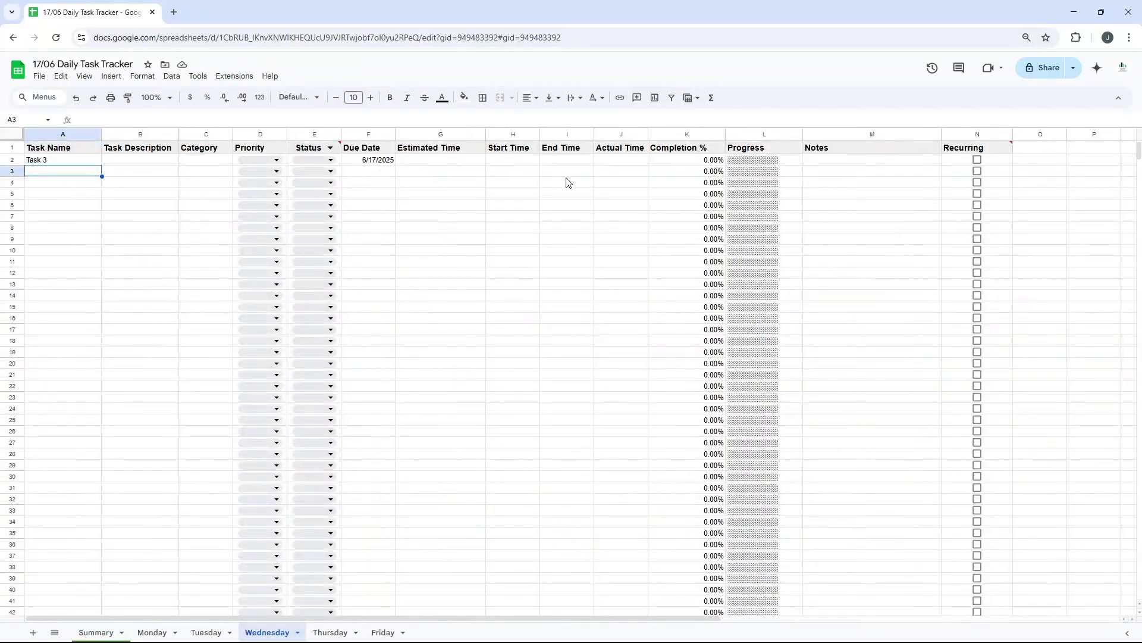
left_click(85, 150)
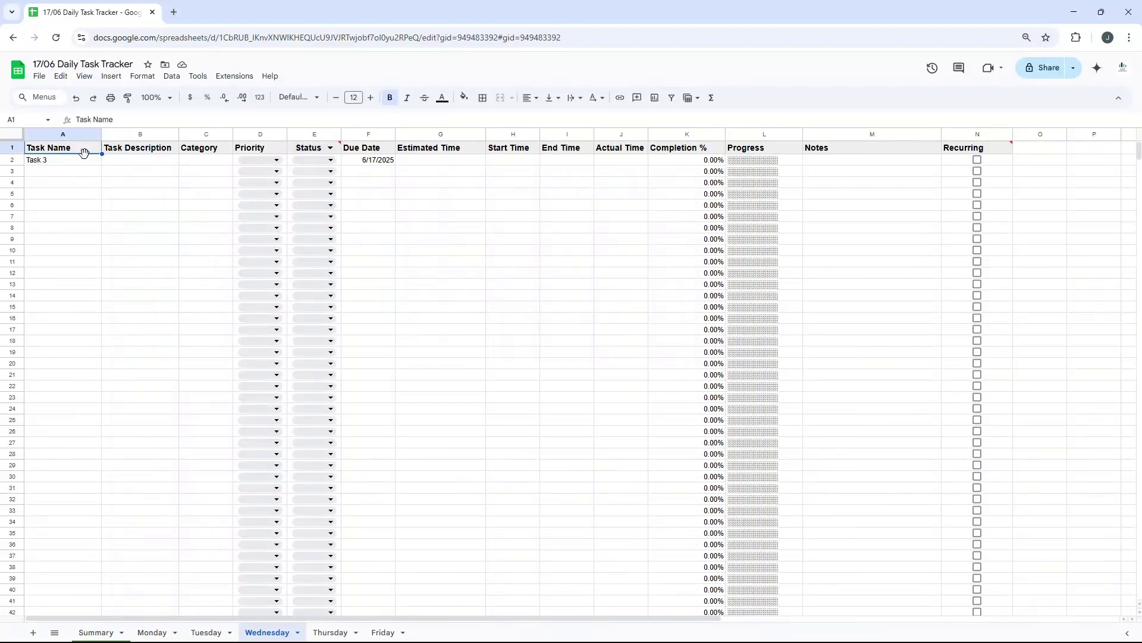
left_click(77, 162)
type("WEdne")
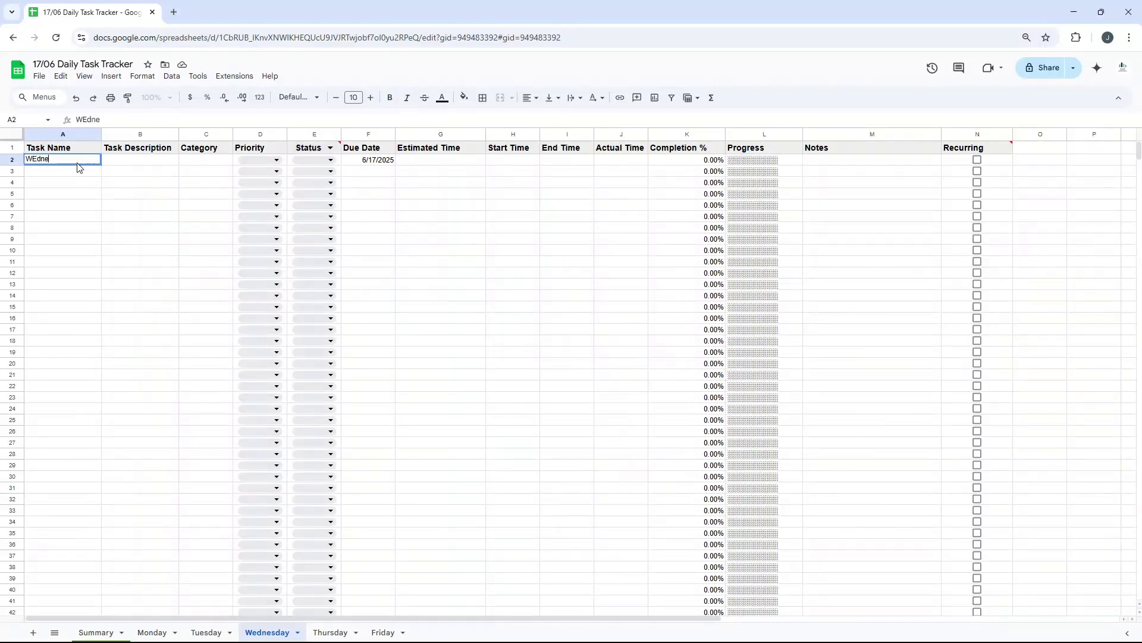
type("sday Task")
left_click(36, 161)
key("BackSpace")
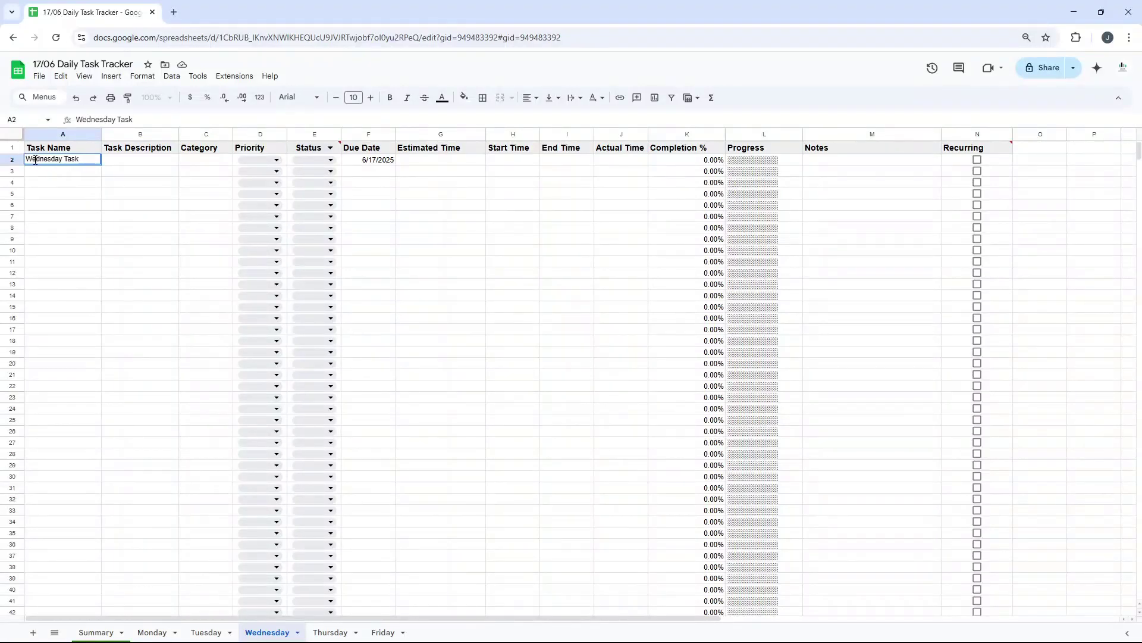
type("e")
key("Return")
left_click(95, 632)
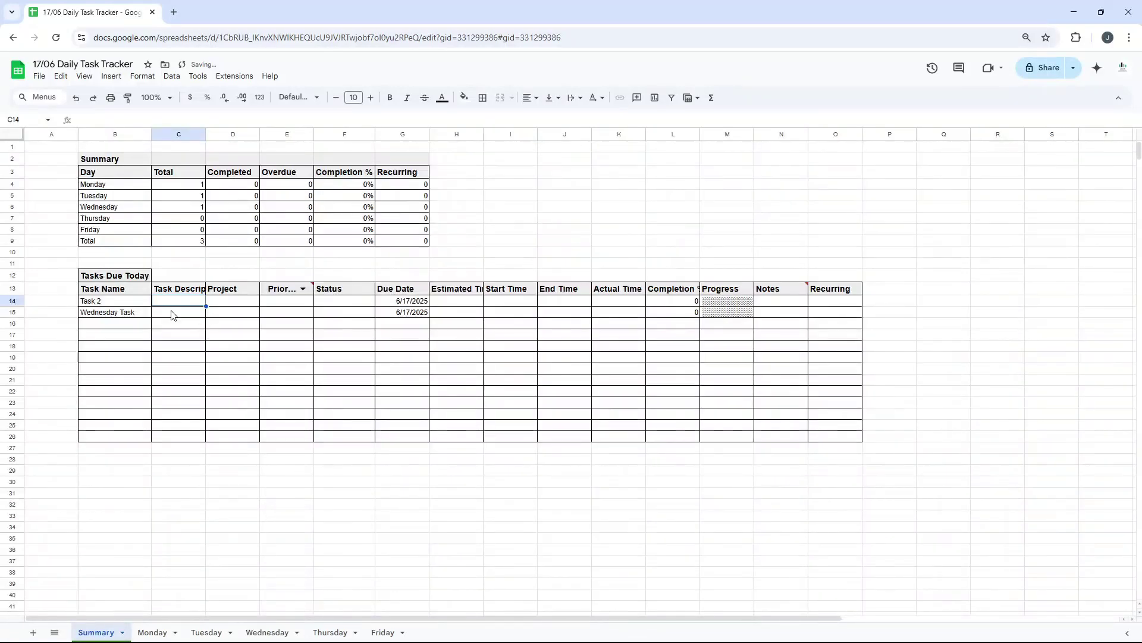
left_click(143, 313)
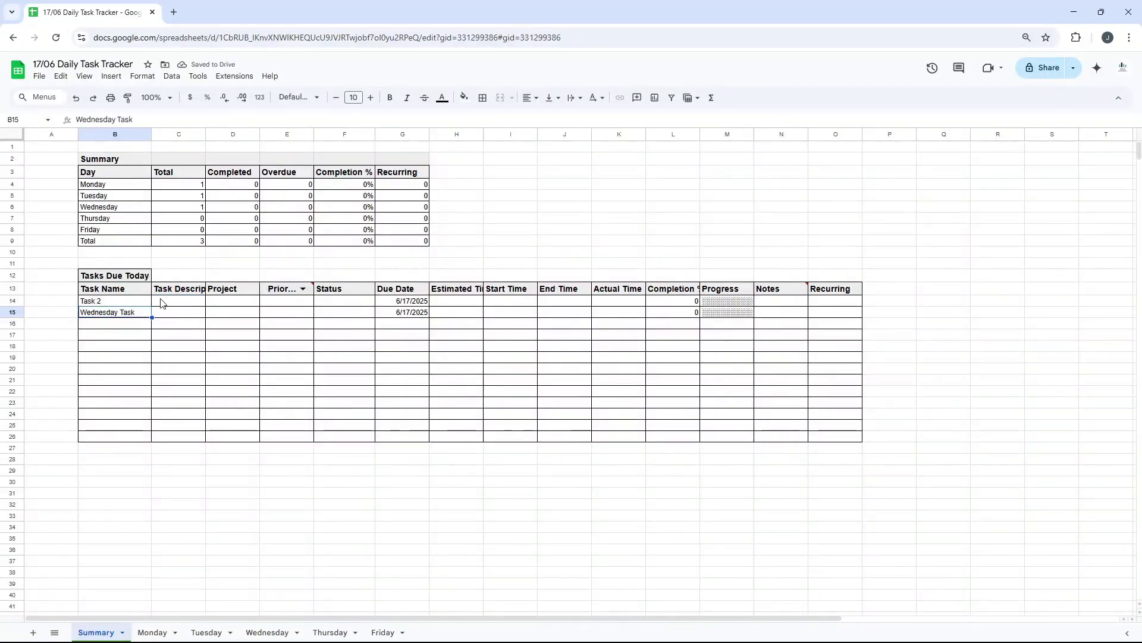